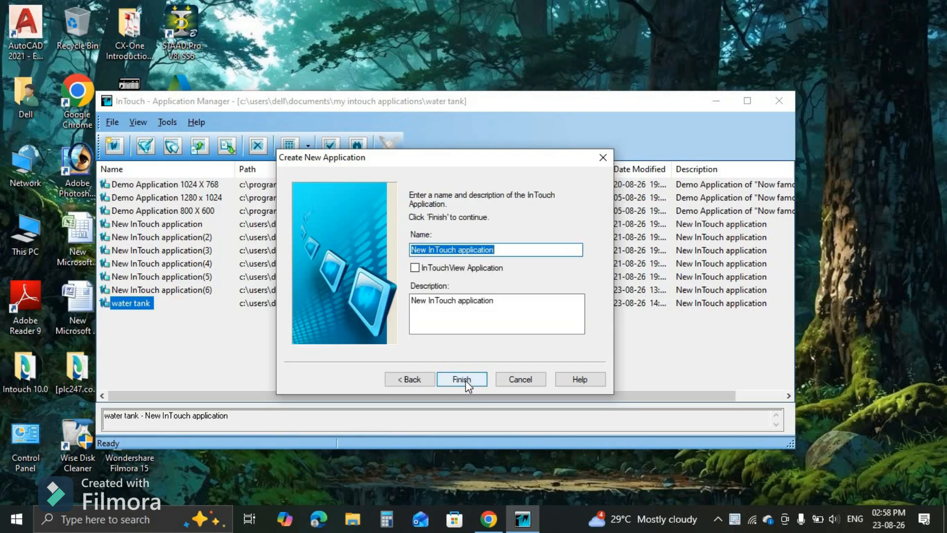
Step: Name the new InTouch application "water tank 2", finish creating it, dismiss the licence notices and maximize WindowMaker
type("wate")
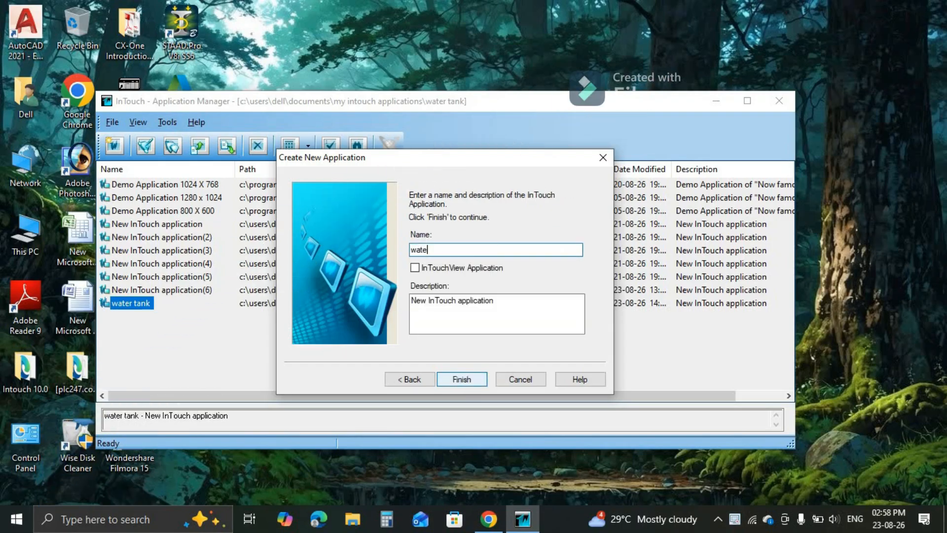
type("r tank 2")
left_click(473, 380)
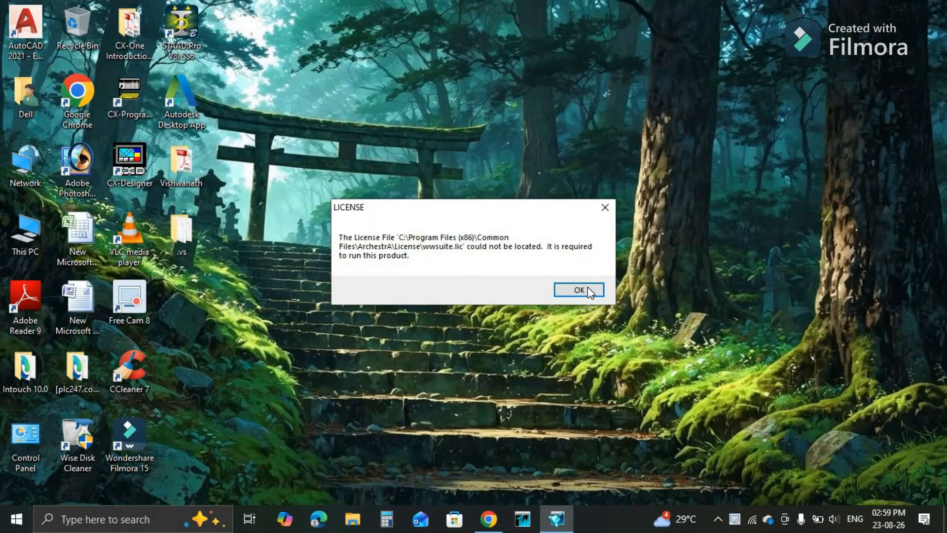
left_click(587, 286)
left_click(572, 288)
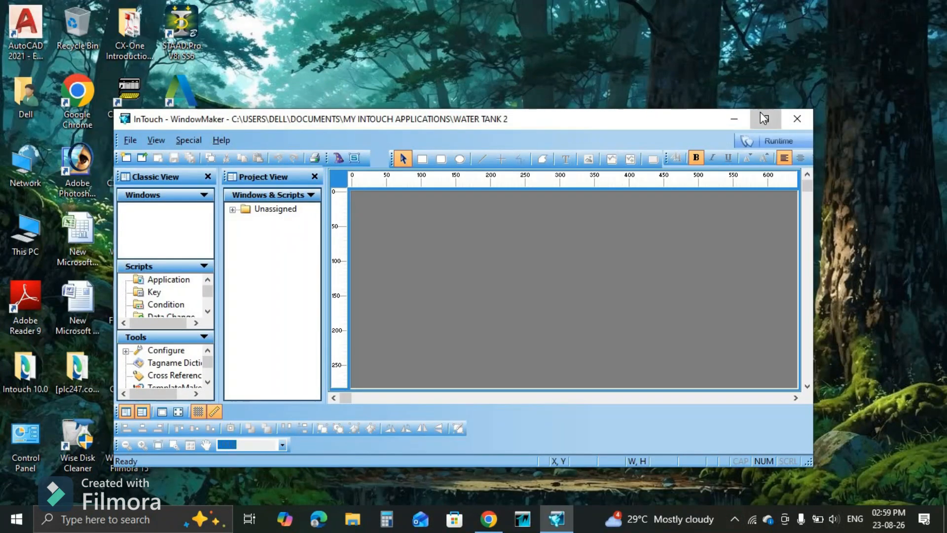
left_click(764, 117)
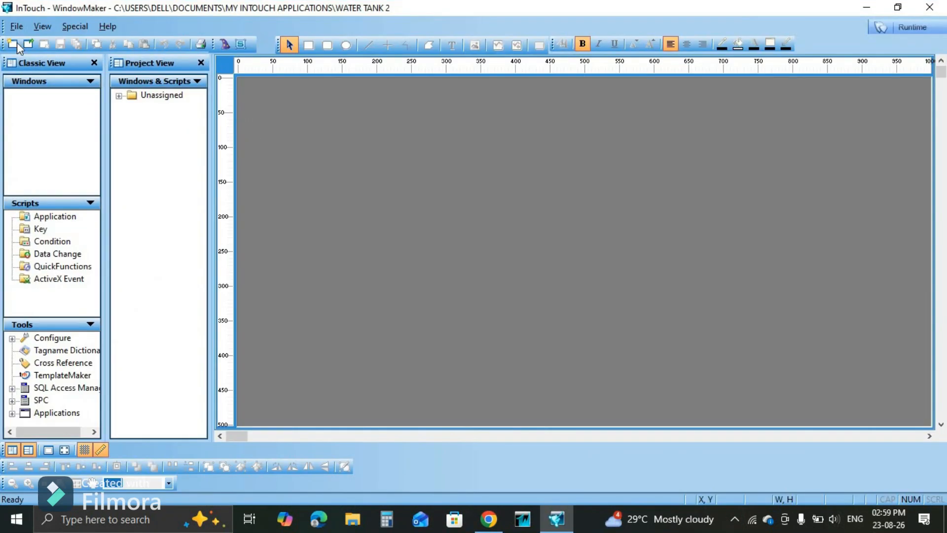
Step: Create a window named "water tank 2" with a light yellow window color and enlarge it to fill the workspace
left_click(13, 44)
type("wa")
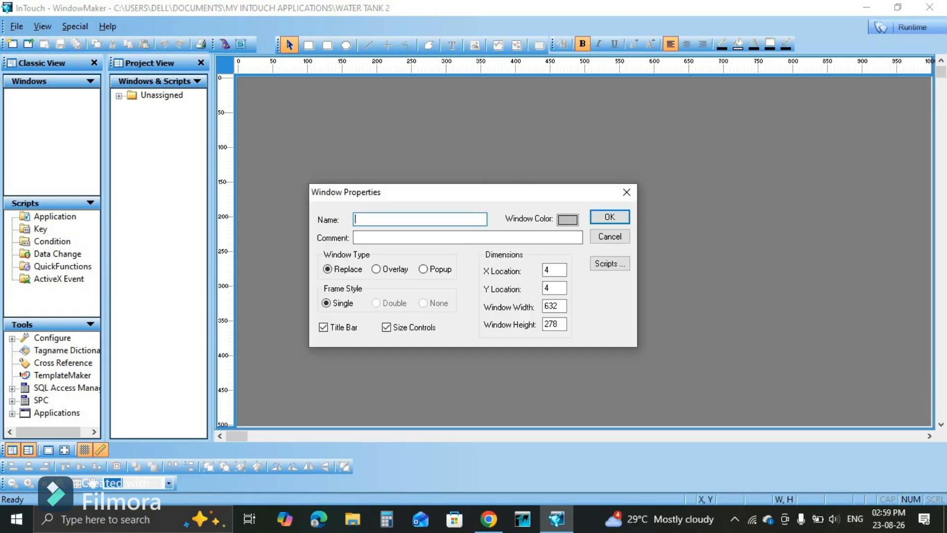
type("ter tank 2")
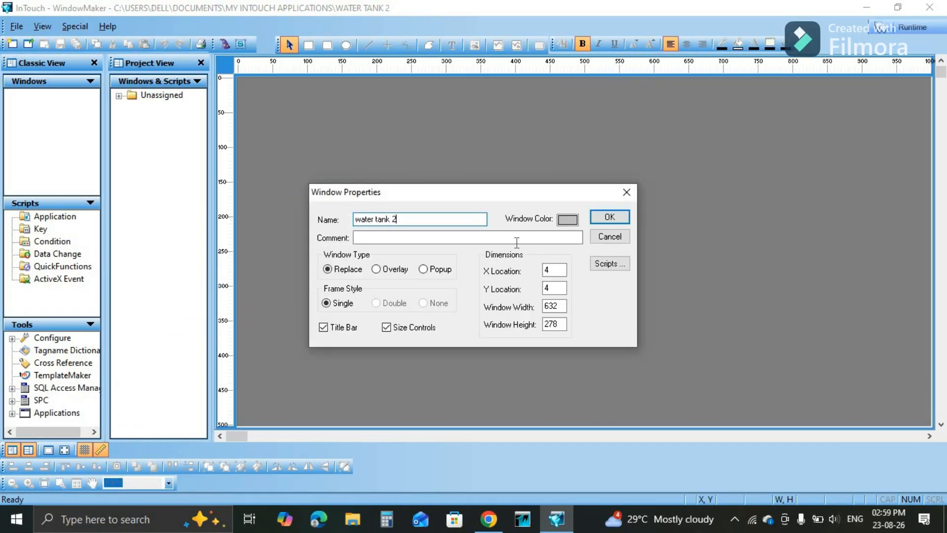
left_click(568, 220)
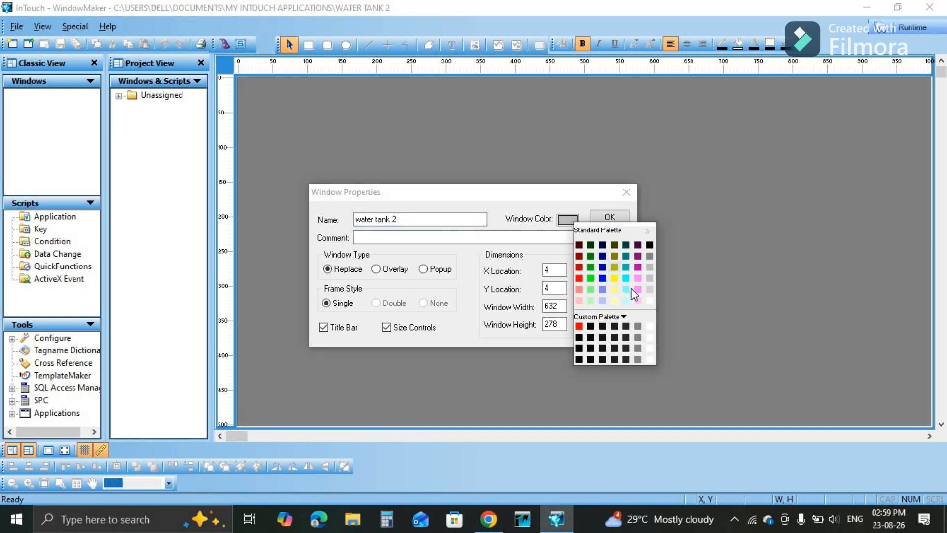
left_click(615, 290)
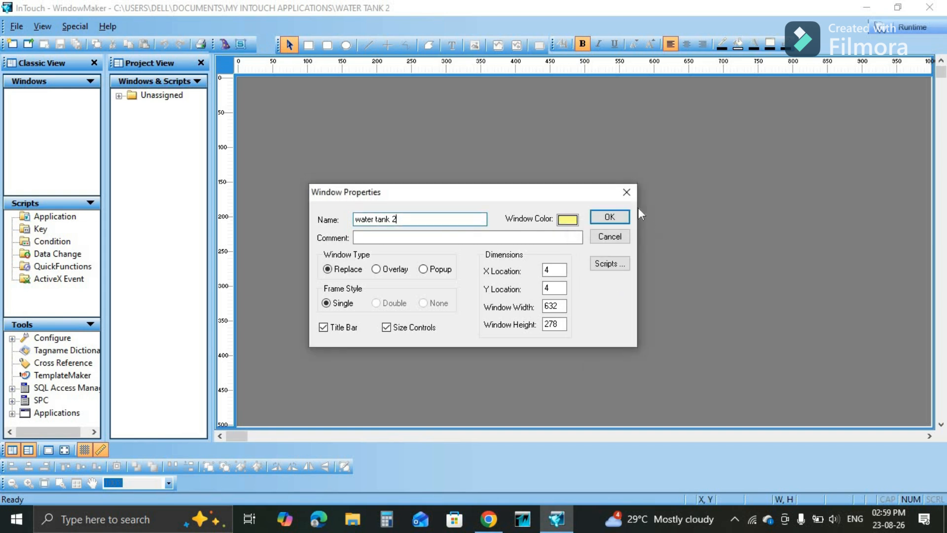
left_click(623, 217)
left_click_drag(671, 269, 926, 420)
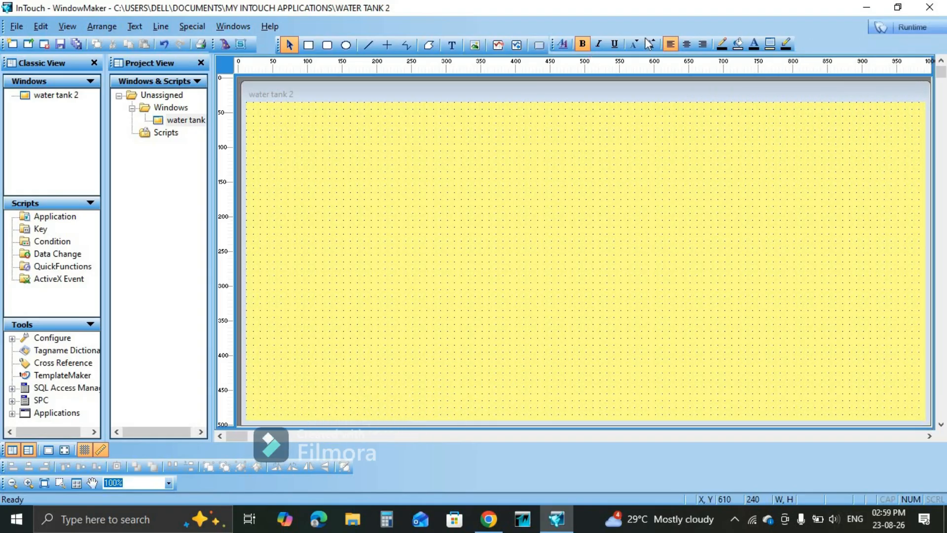
Step: Add the Symbol Factory wizard to the toolbar
left_click(226, 45)
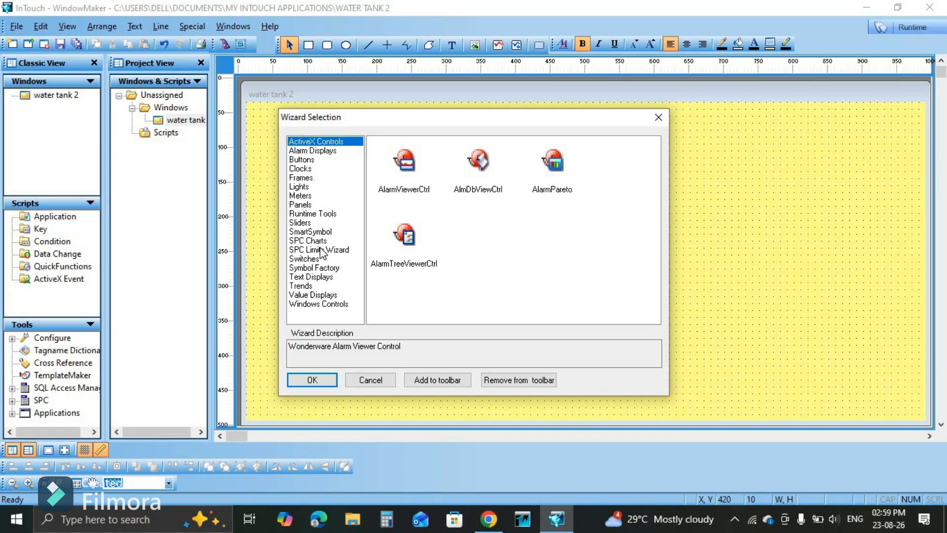
left_click(334, 268)
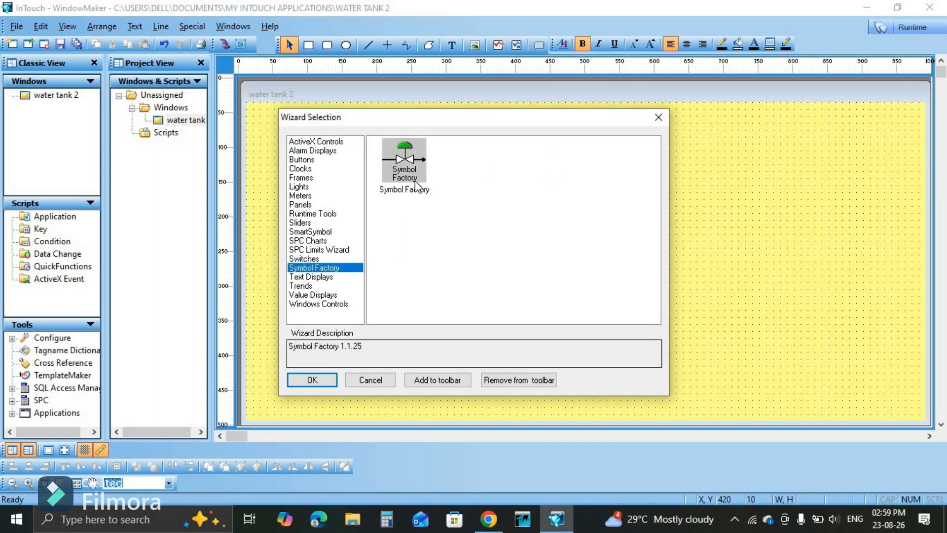
left_click(437, 385)
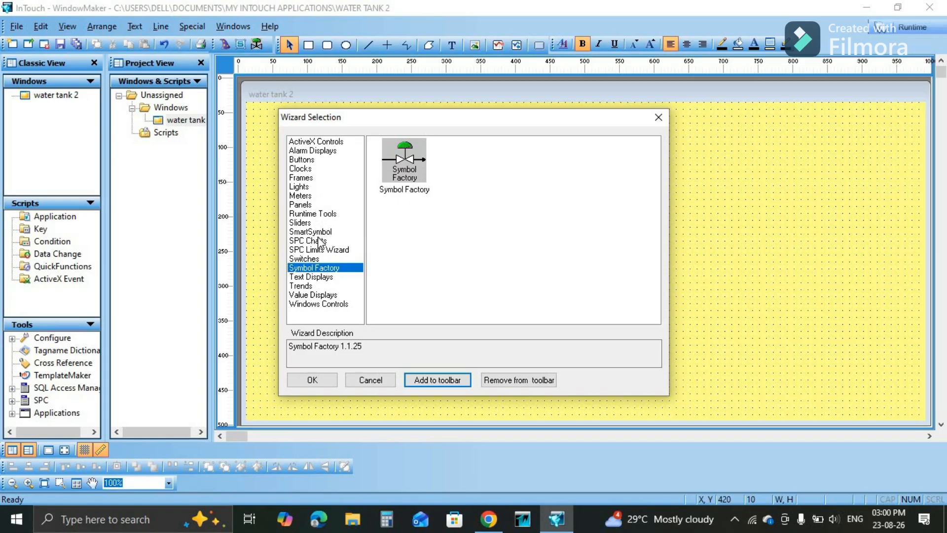
Step: Place a Rocker Switch wizard in the upper-left corner of the yellow window and size it to about 60 by 86
left_click(318, 259)
left_click(471, 163)
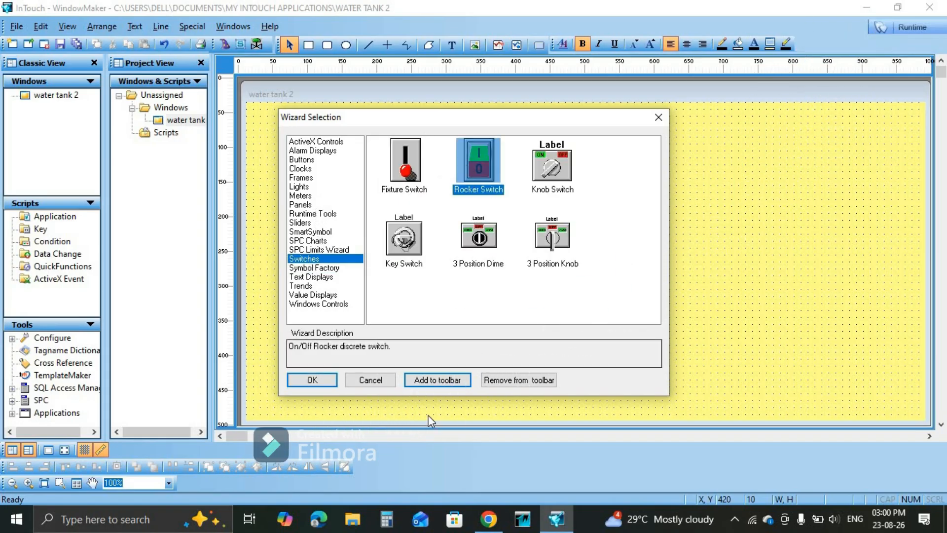
double_click(476, 157)
left_click(262, 127)
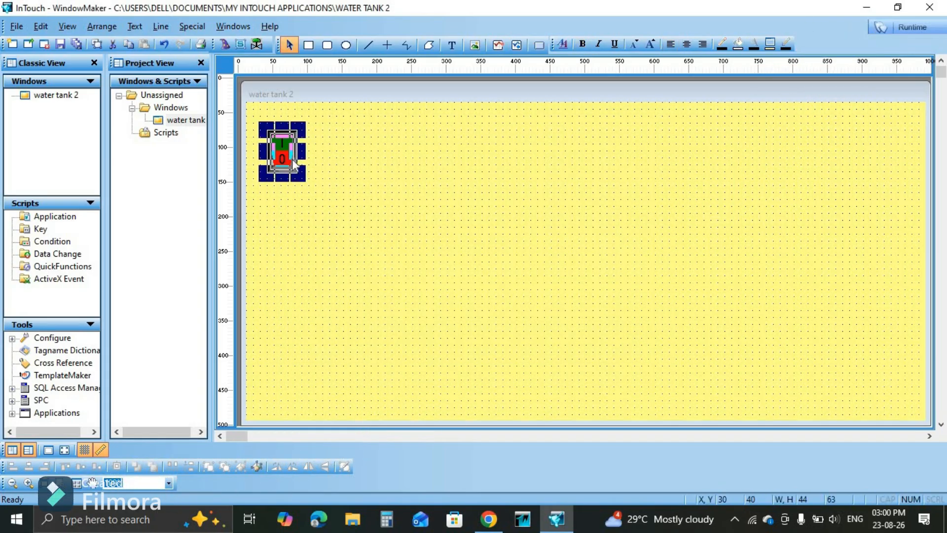
left_click_drag(275, 133, 301, 178)
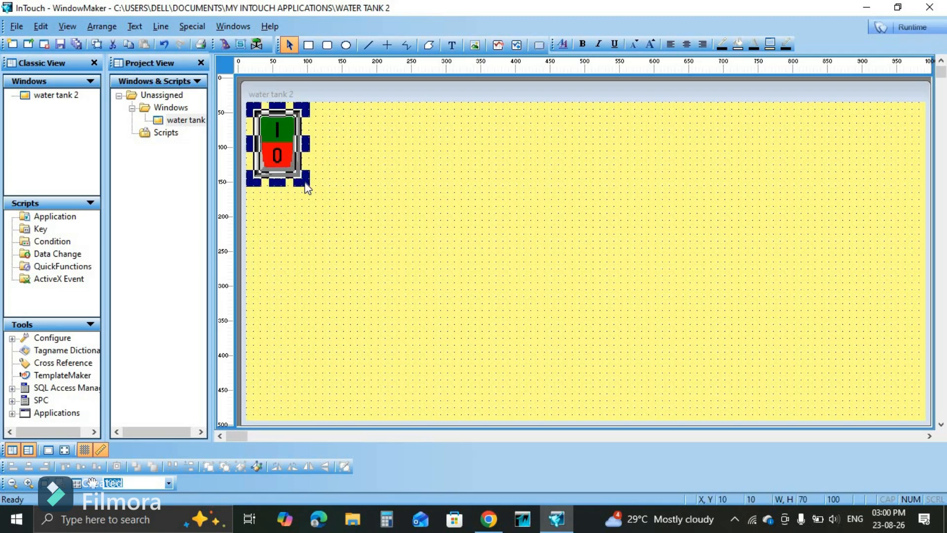
Step: Assign tagname s1 to the rocker switch and define the tag with the comment "on off switch"
double_click(283, 157)
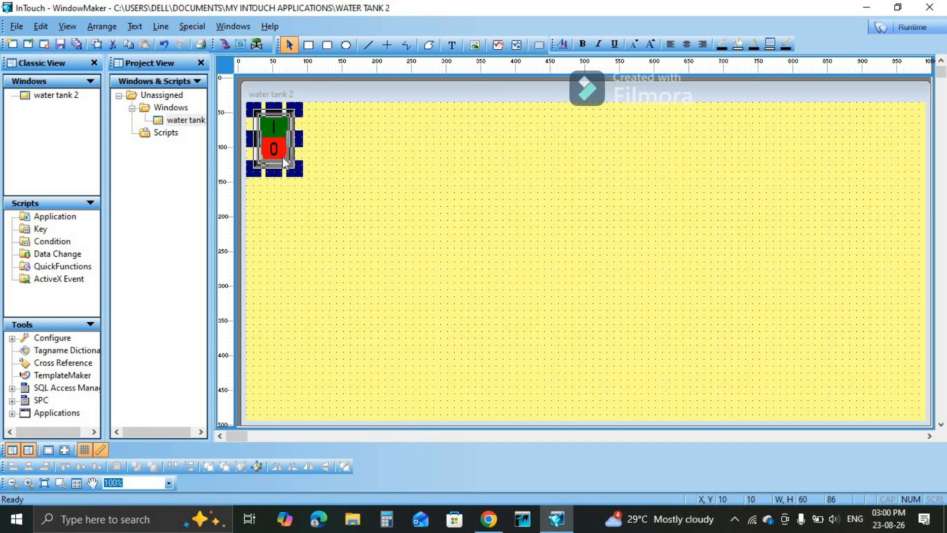
type("s1")
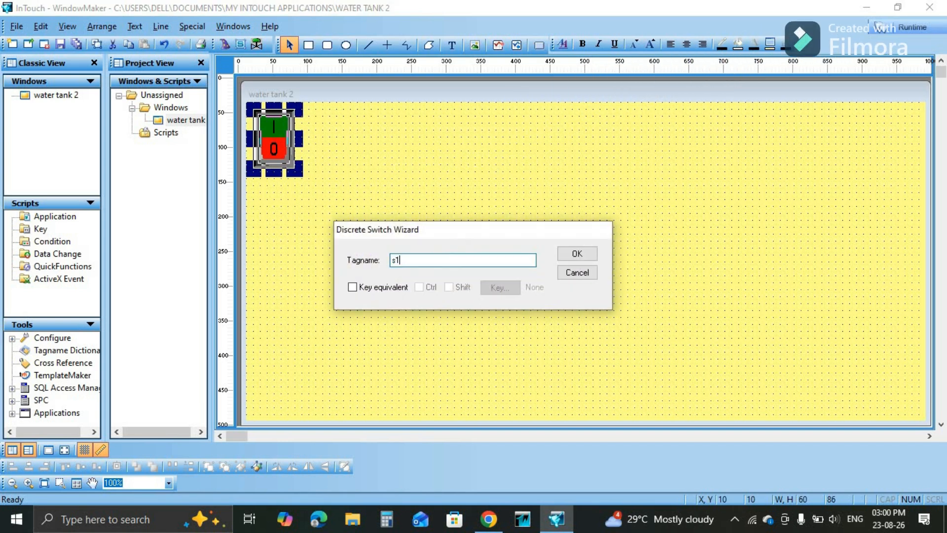
left_click(584, 253)
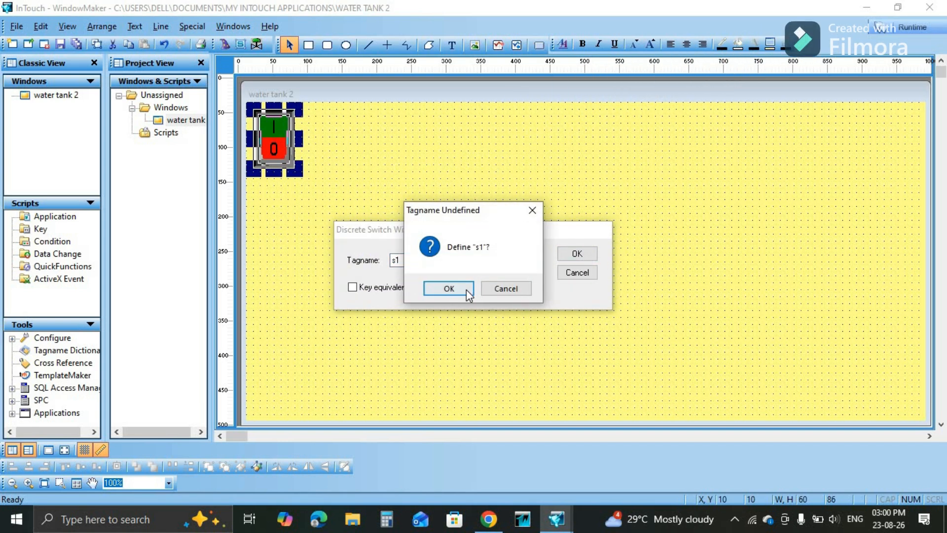
left_click(466, 289)
left_click(352, 176)
type("switch")
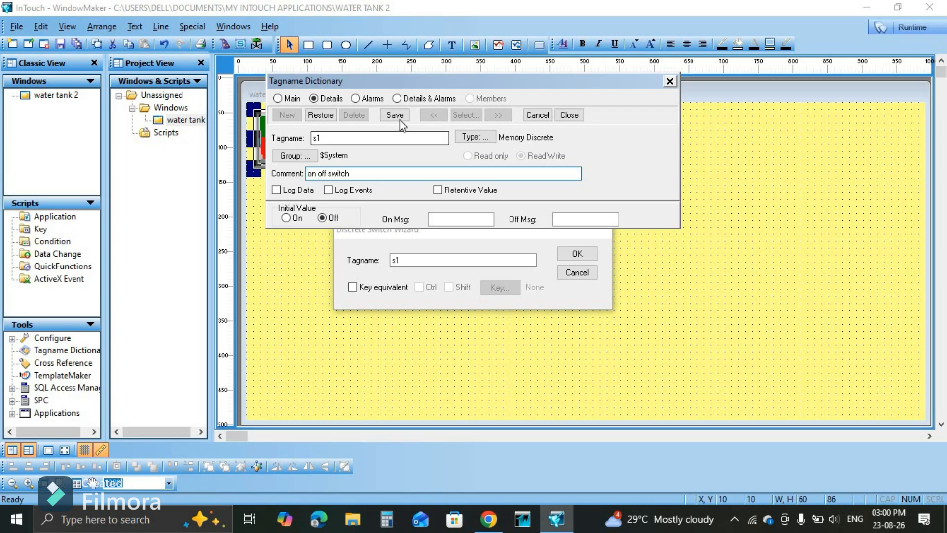
left_click(400, 119)
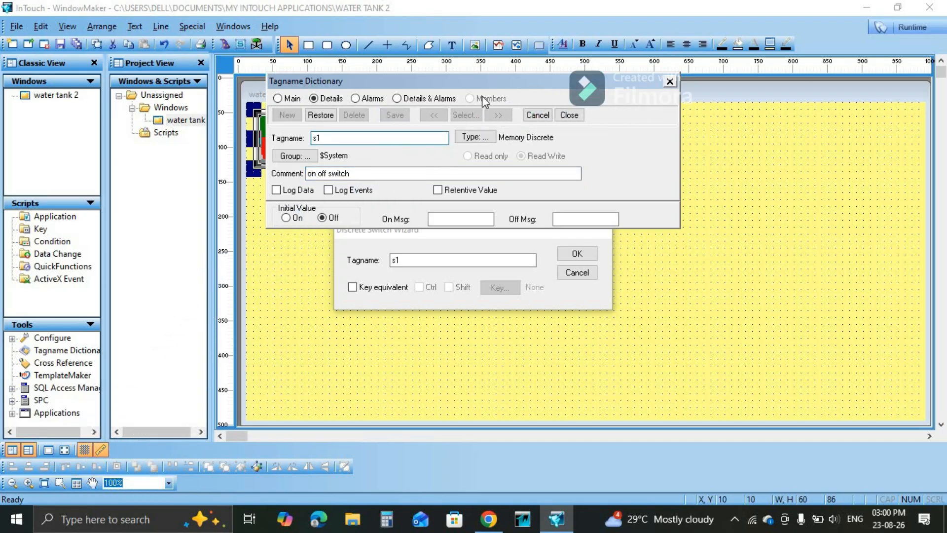
left_click(569, 115)
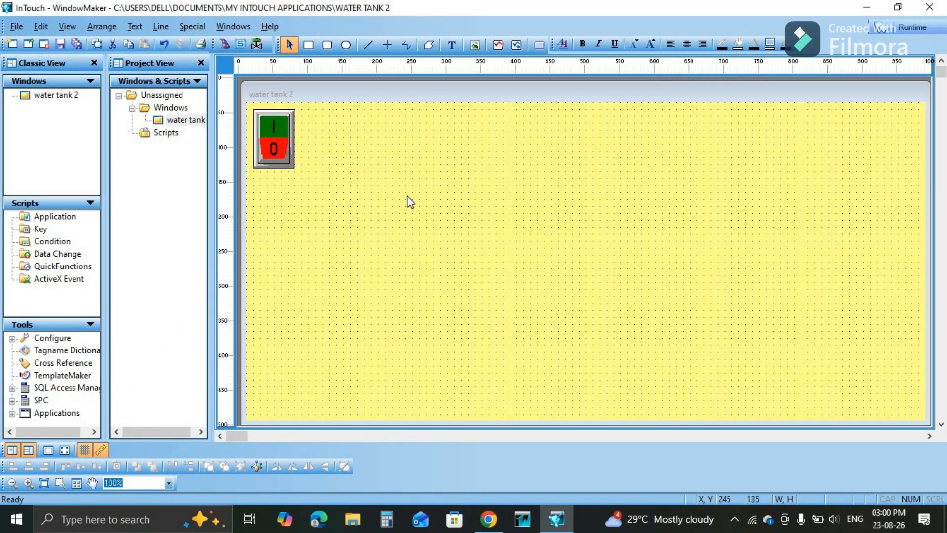
Step: Place the Cool pump symbol from the Symbol Factory Pumps category in the lower-left area of the drawing
double_click(410, 202)
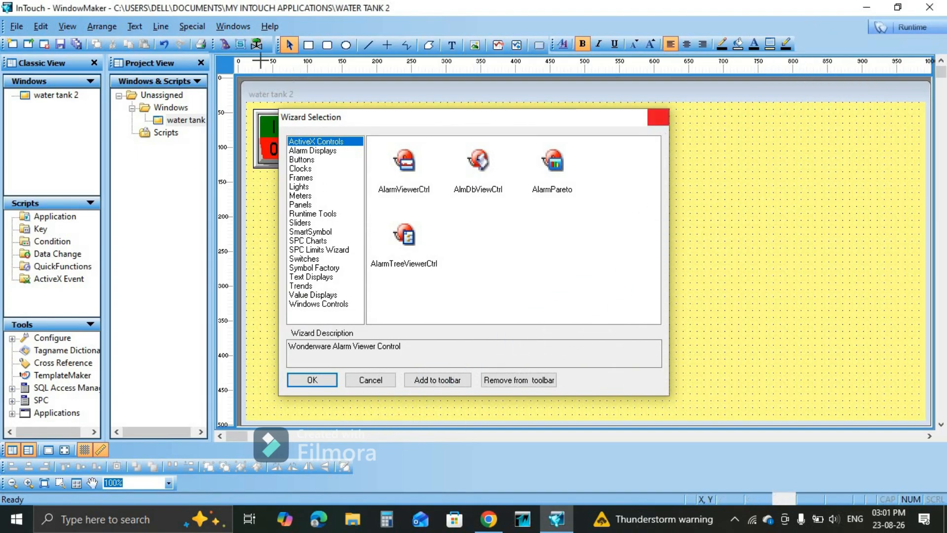
left_click(659, 117)
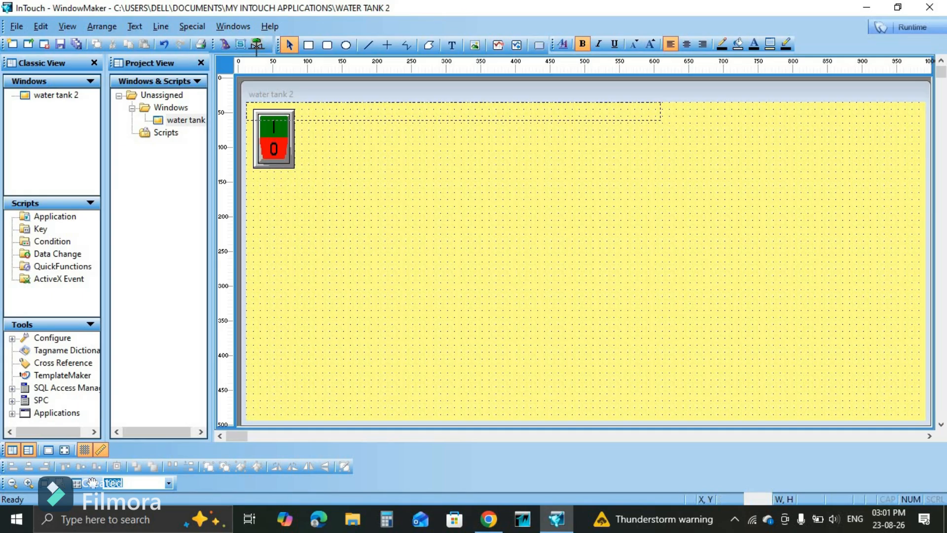
left_click(258, 45)
left_click(348, 165)
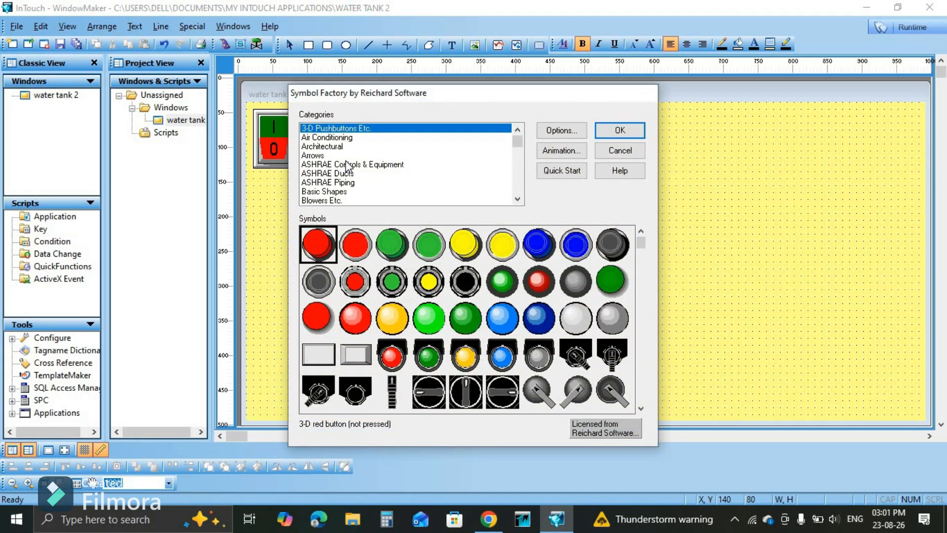
left_click(582, 56)
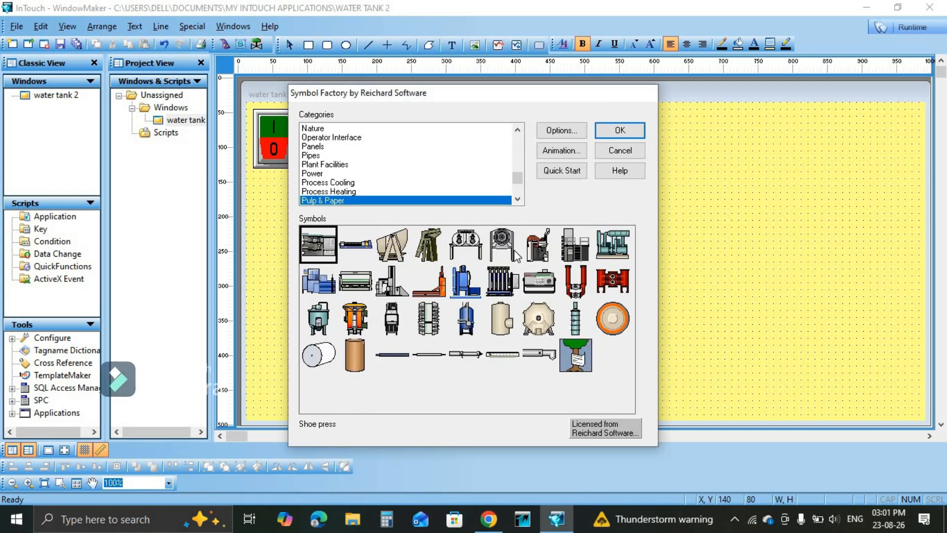
key("Down")
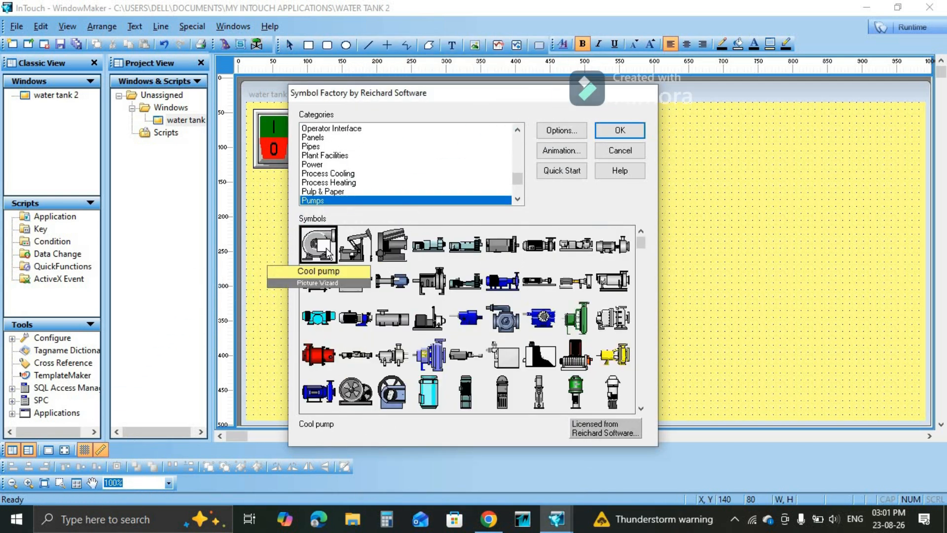
double_click(333, 251)
left_click_drag(385, 199, 350, 370)
left_click(339, 360)
left_click(426, 336)
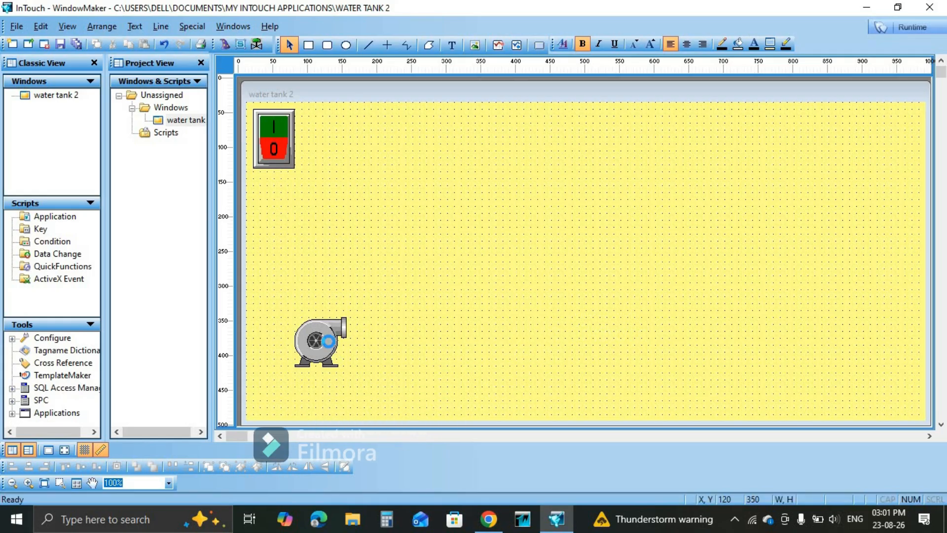
Step: Replace the cool pump with the red Mag drive pump 3 symbol from the same category
double_click(330, 347)
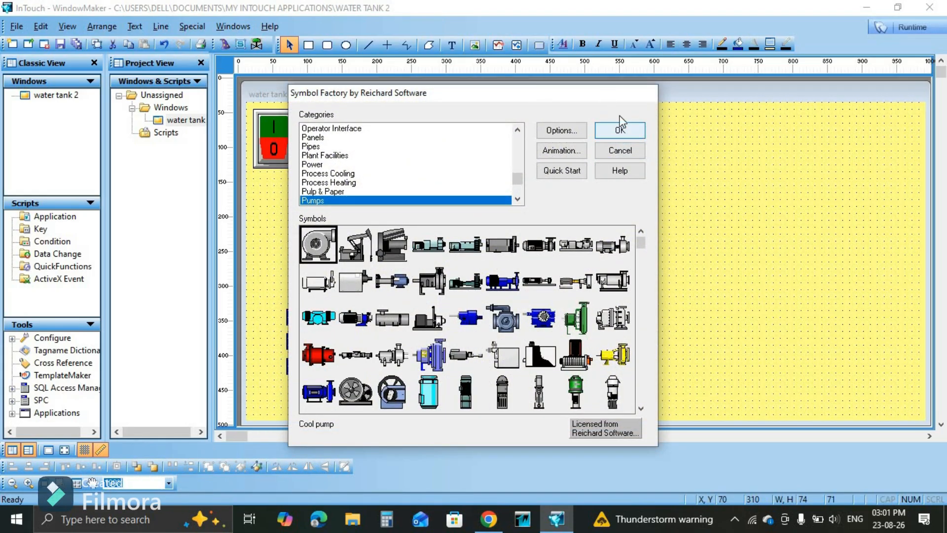
left_click(620, 130)
double_click(331, 339)
double_click(331, 338)
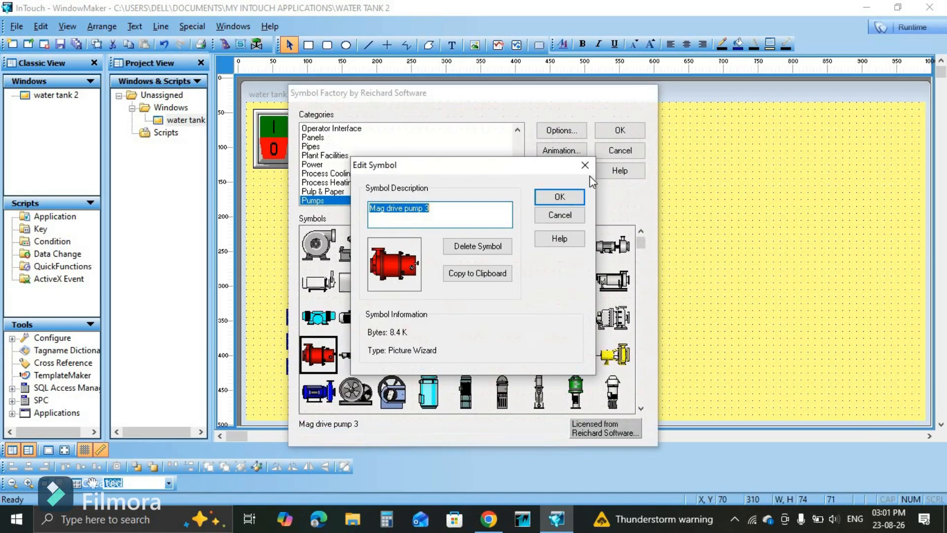
left_click(591, 166)
left_click(620, 130)
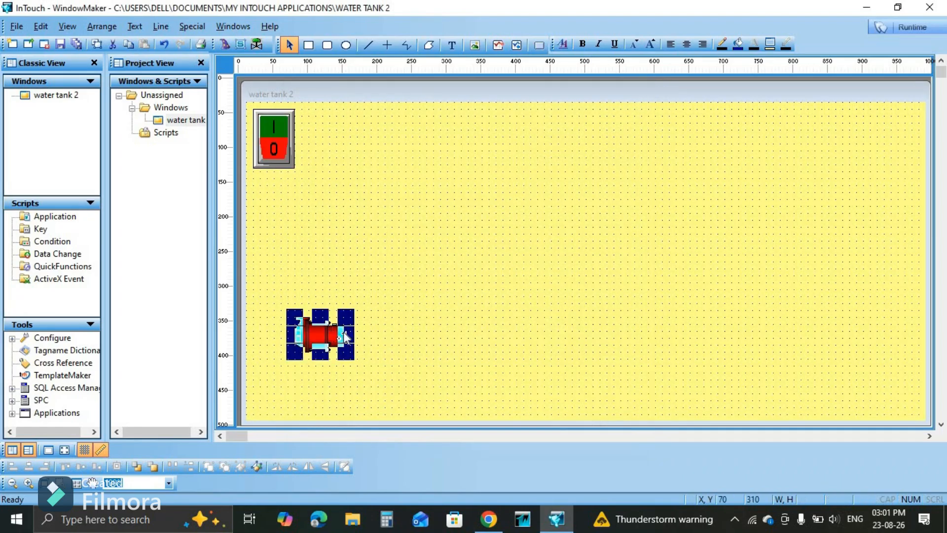
Step: Delete the red pump from the drawing
key("Delete")
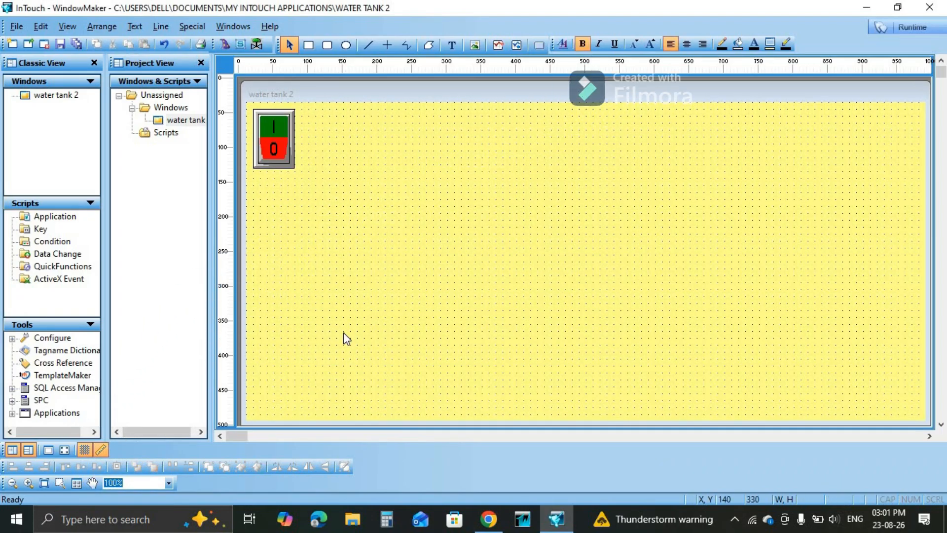
key("ctrl+z")
key("Delete")
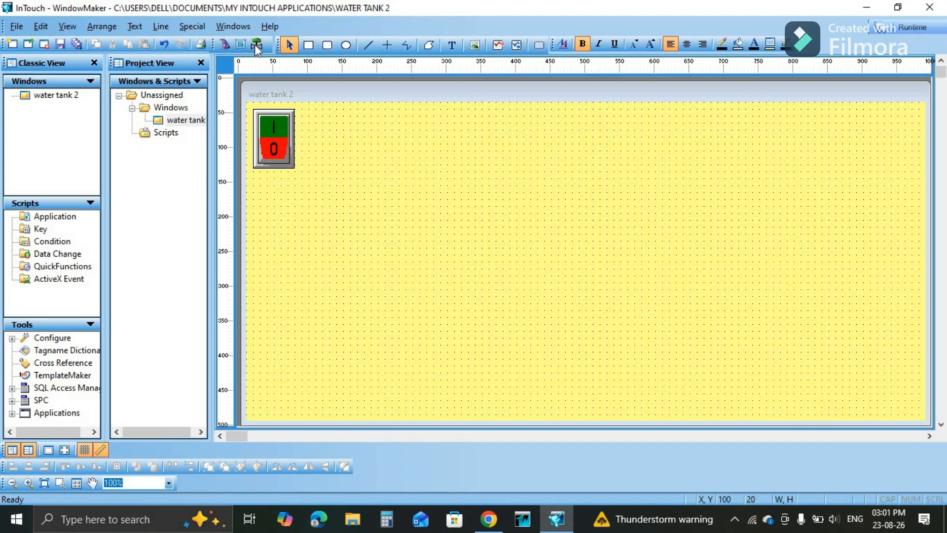
Step: Insert a Cool pump from Symbol Factory near the lower-left corner of the drawing, sized about 91 by 91
double_click(302, 279)
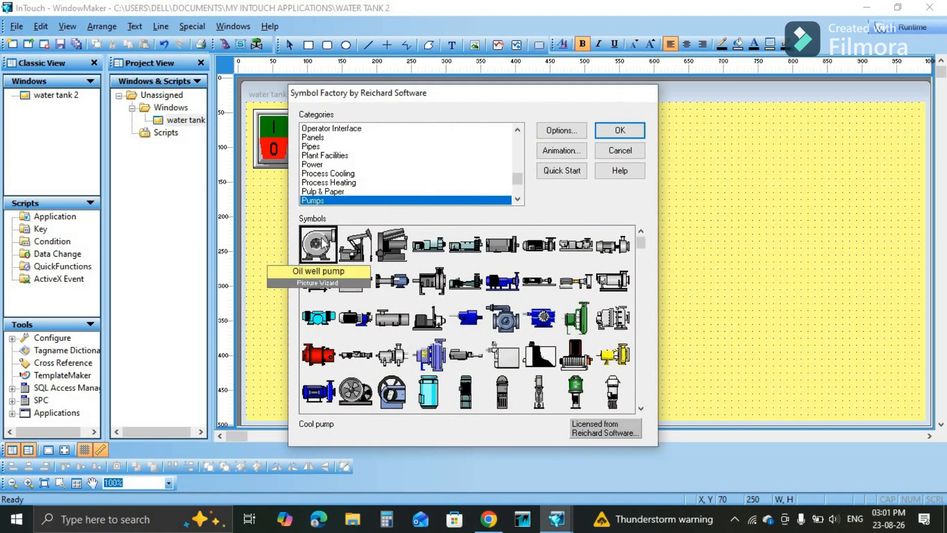
key("Return")
left_click_drag(339, 327, 344, 364)
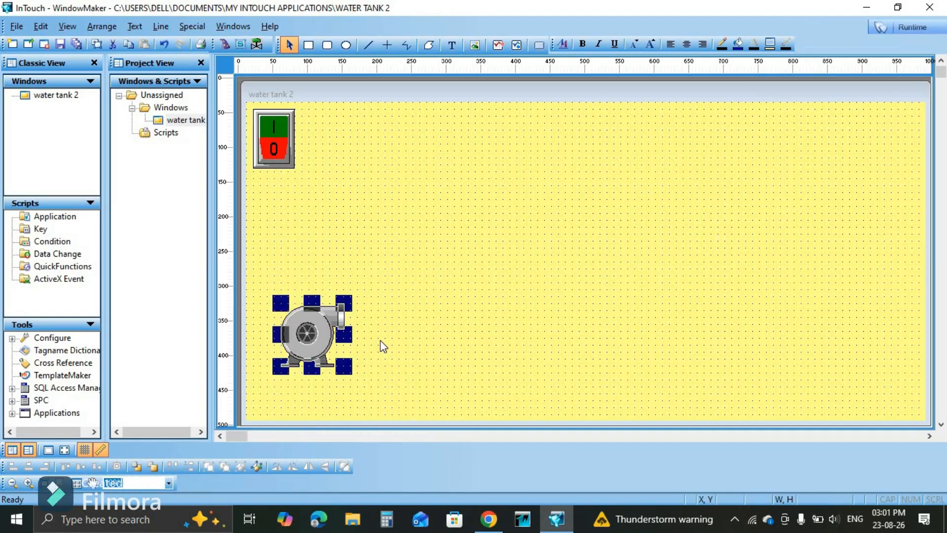
Step: Break the cool pump's cell so that animation links can be assigned to it
right_click(302, 336)
mouse_move(405, 257)
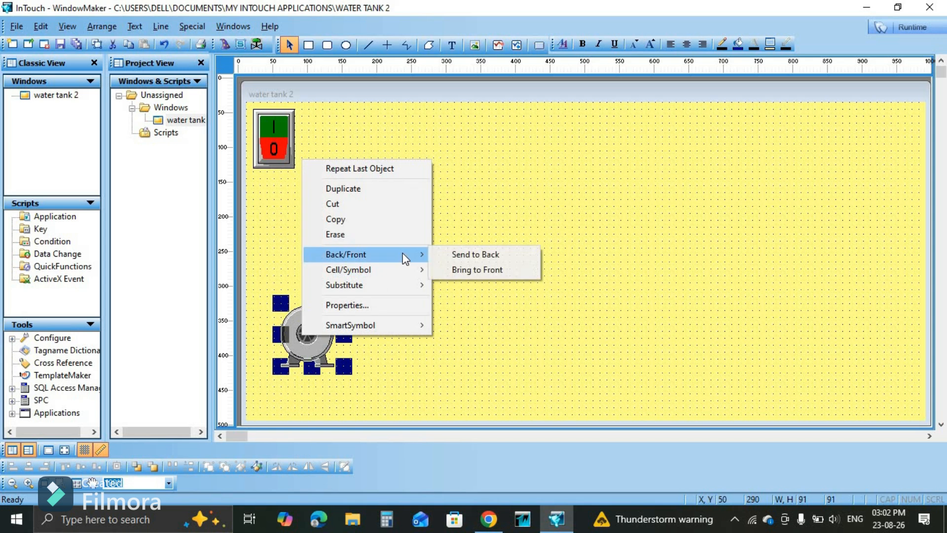
left_click(476, 286)
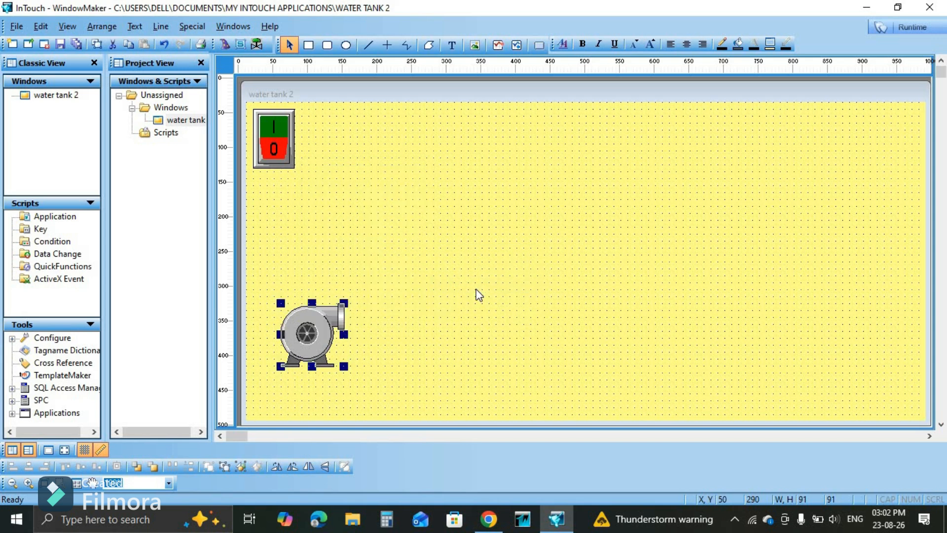
Step: Link the pump to a discrete input tag p1, defined as Memory Discrete with the comment "pump"
double_click(307, 334)
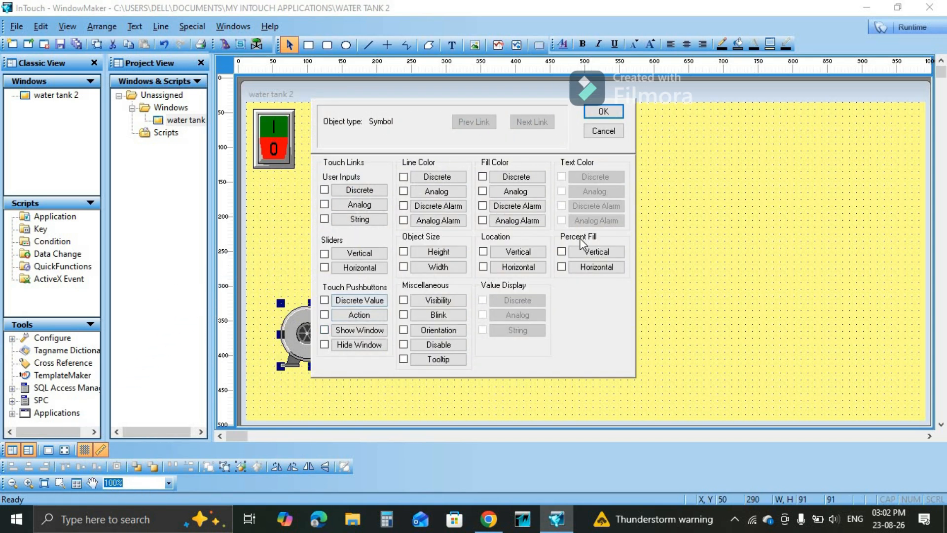
left_click(372, 186)
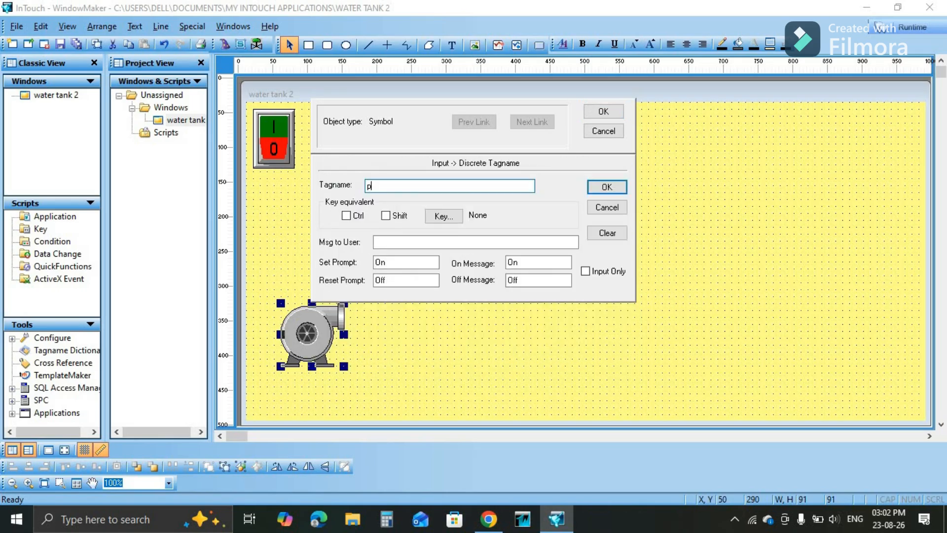
left_click(605, 189)
left_click(457, 289)
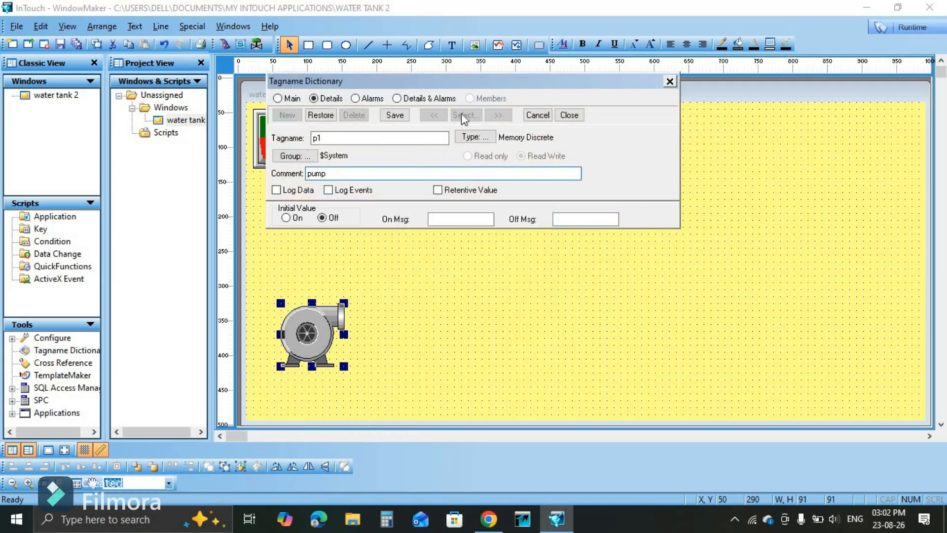
left_click(405, 114)
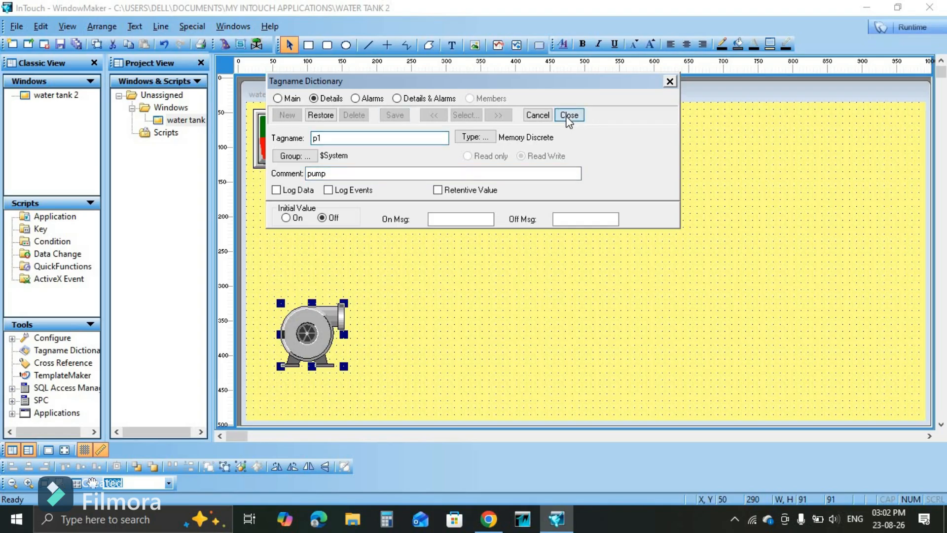
left_click(569, 116)
left_click(594, 114)
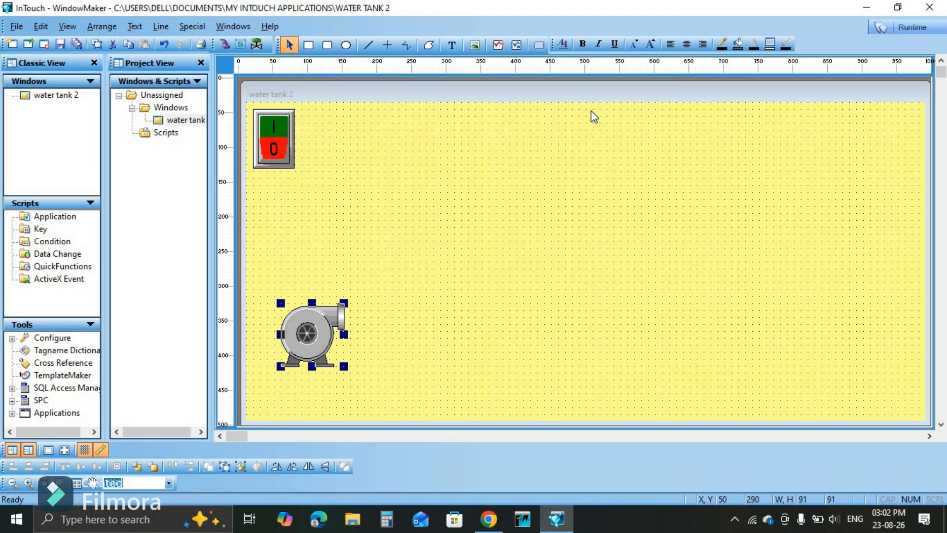
Step: Insert the domed tank with four legs from the Symbol Factory Tanks category as a large tank beyond the pump and switch
left_click(257, 45)
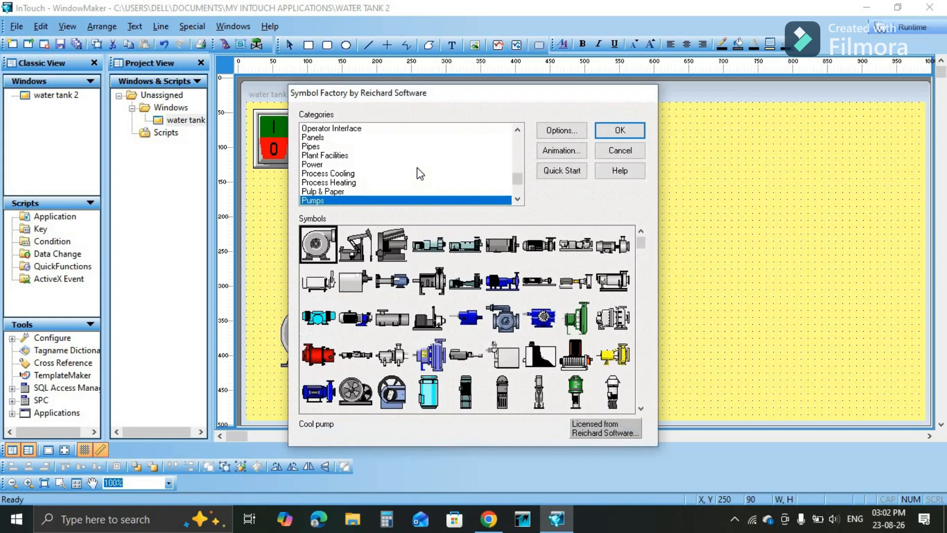
key("t")
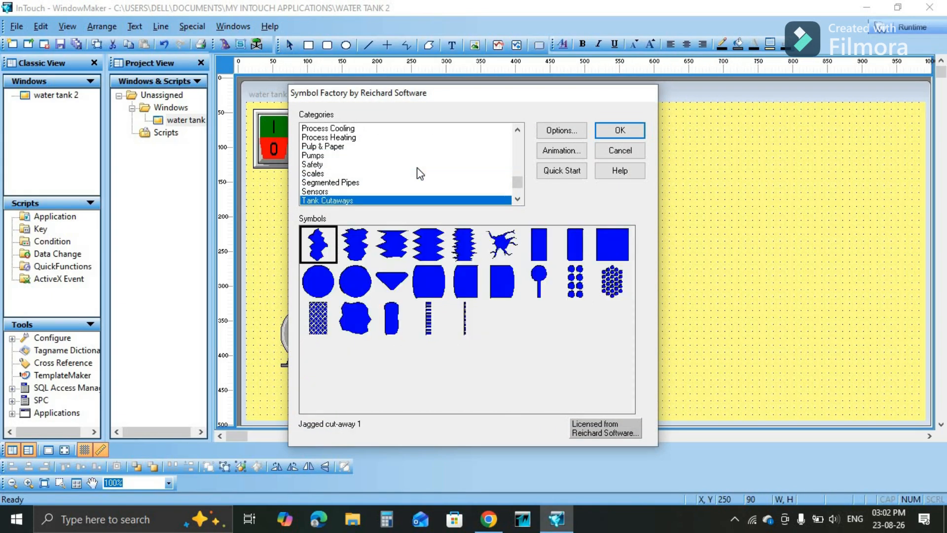
key("Down")
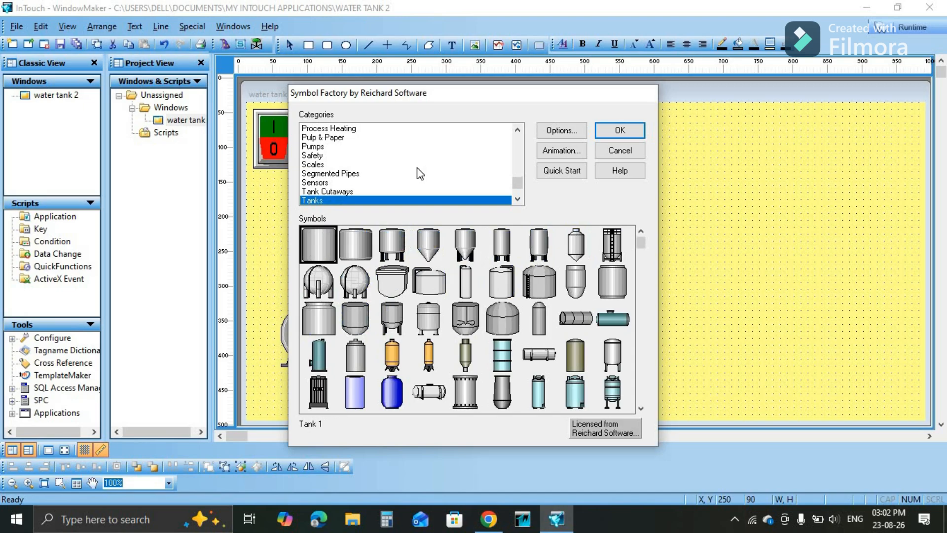
double_click(392, 244)
left_click_drag(479, 233, 886, 401)
left_click_drag(747, 256, 727, 256)
left_click_drag(853, 383, 824, 373)
left_click_drag(752, 284, 768, 320)
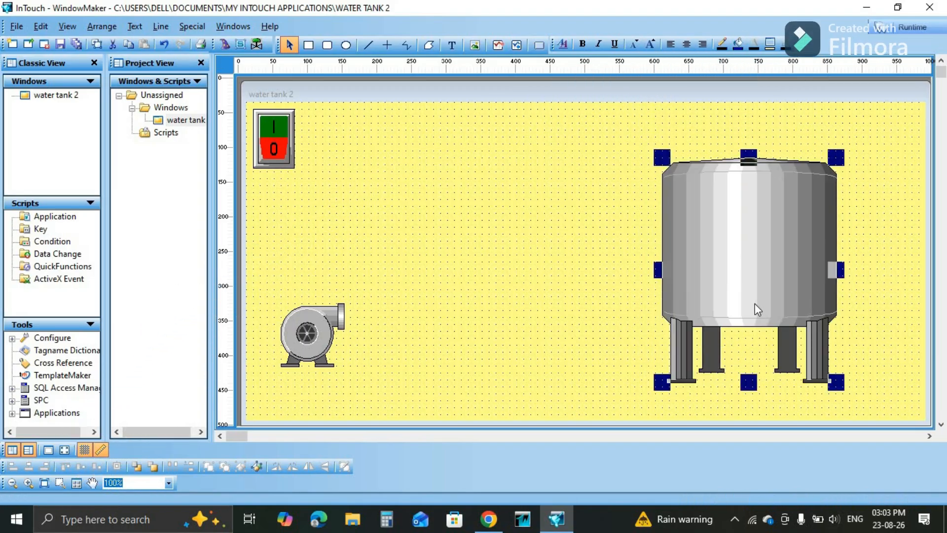
Step: Enlarge the tank to about 272 by 351 and move it closer to the pump, at about X 410, Y 9
left_click_drag(661, 163, 648, 120)
left_click_drag(715, 233, 570, 254)
left_click_drag(638, 240, 665, 240)
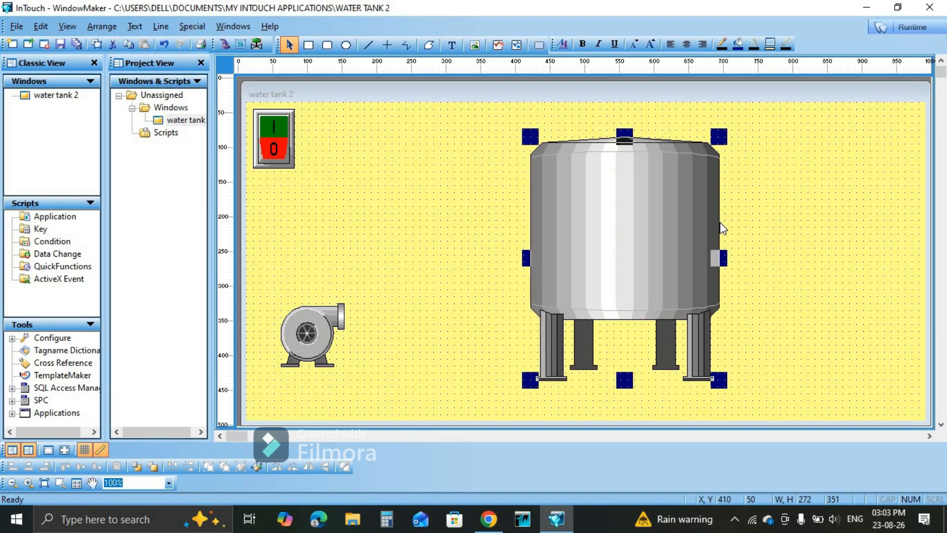
left_click_drag(628, 213, 629, 186)
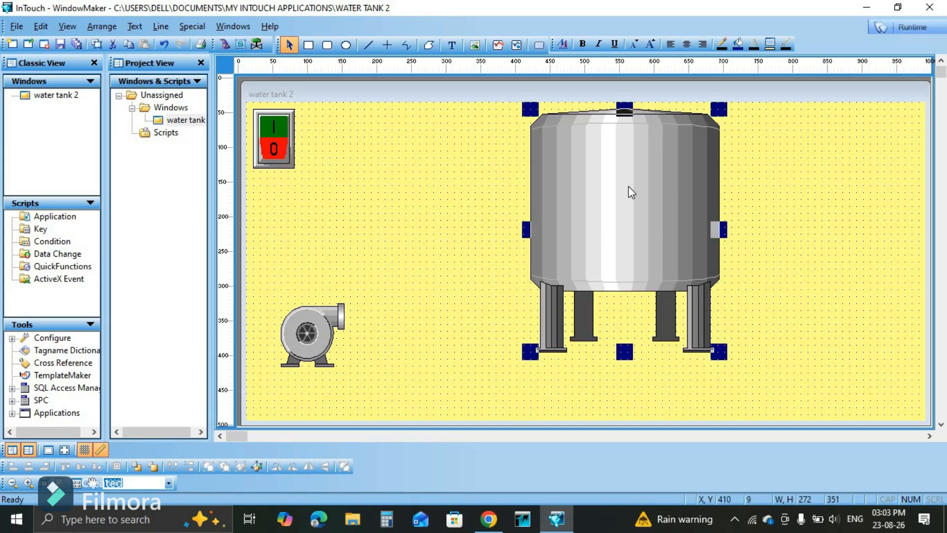
Step: Break the tank's cell
right_click(628, 185)
mouse_move(690, 297)
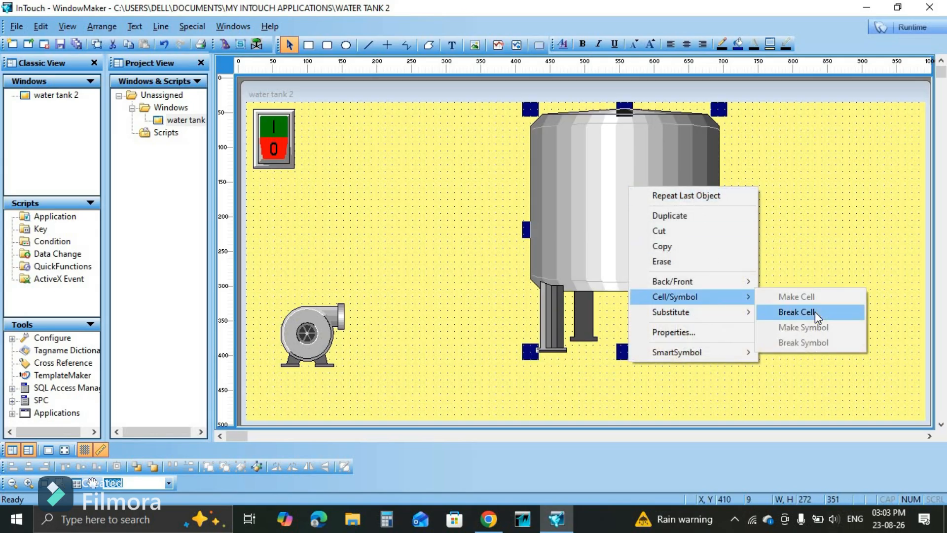
left_click(815, 312)
Step: Stretch the tank to about 272 by 422 and reposition it at about X 430, Y 10
left_click_drag(639, 235, 637, 257)
left_click(633, 407)
left_click_drag(629, 401, 630, 402)
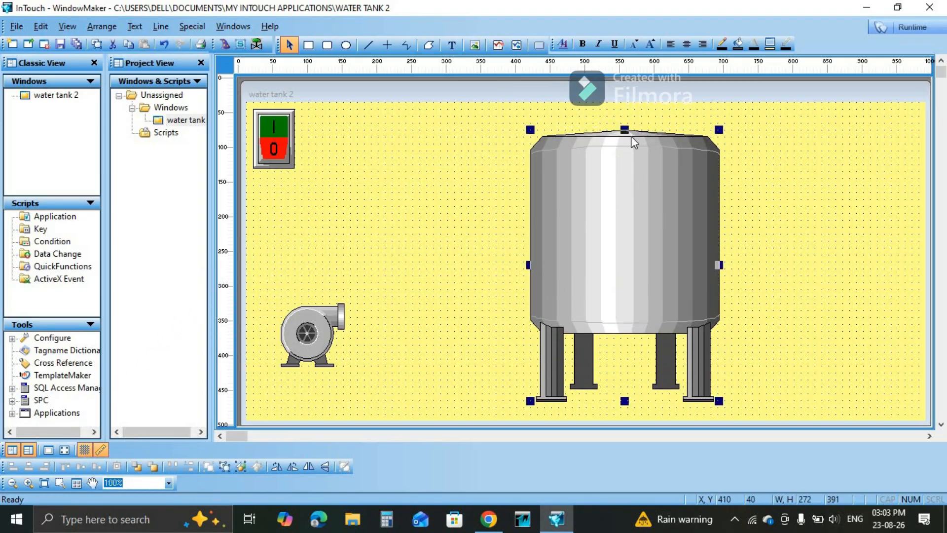
left_click_drag(625, 130, 625, 109)
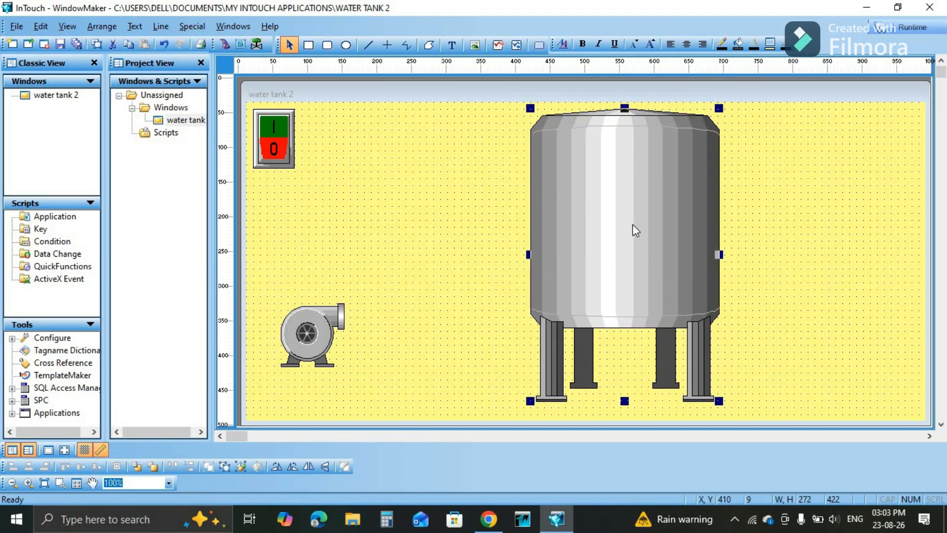
left_click_drag(574, 226, 387, 102)
left_click_drag(442, 163, 646, 288)
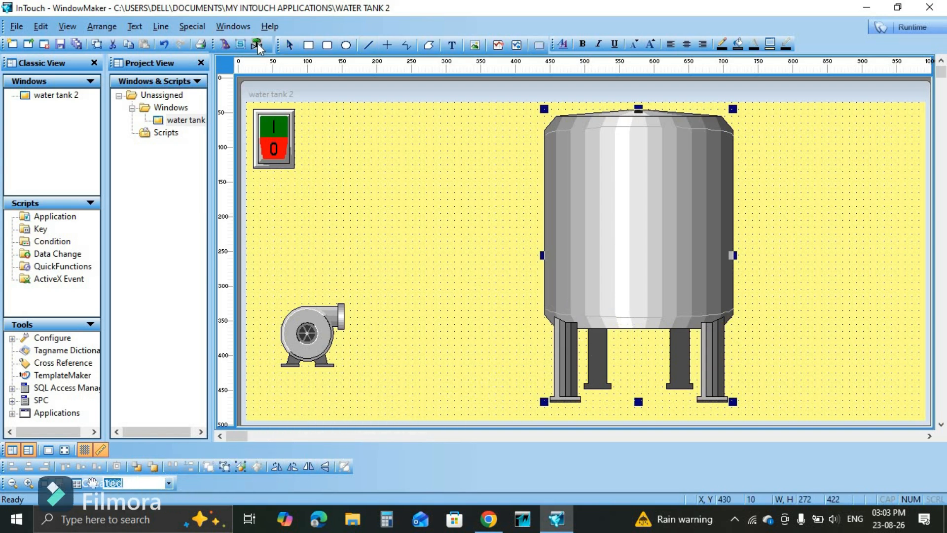
Step: Insert a PVC two-way ball valve from the Valves category, about 61 by 54, against the tank's lower side facing the pump
left_click(337, 125)
key("Down")
key("Down")
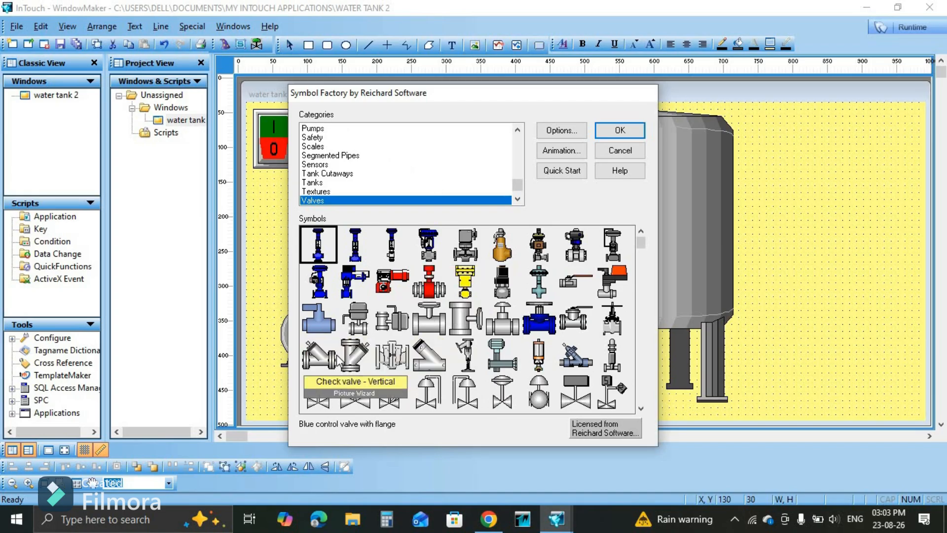
left_click(327, 326)
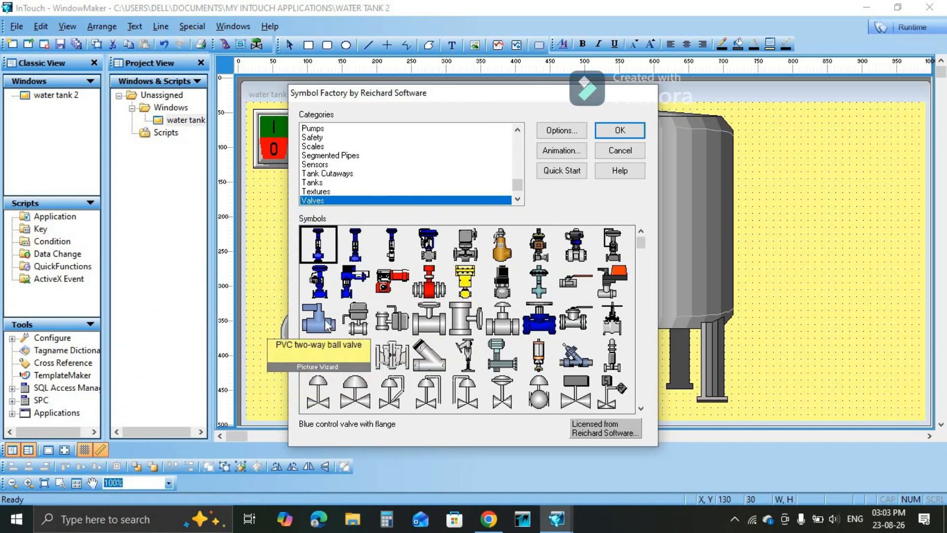
double_click(327, 326)
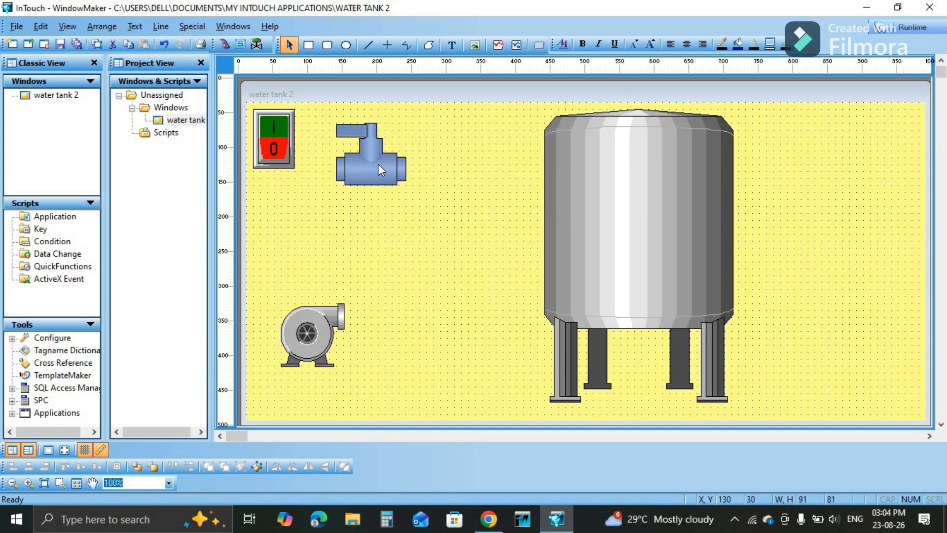
left_click_drag(380, 166, 365, 318)
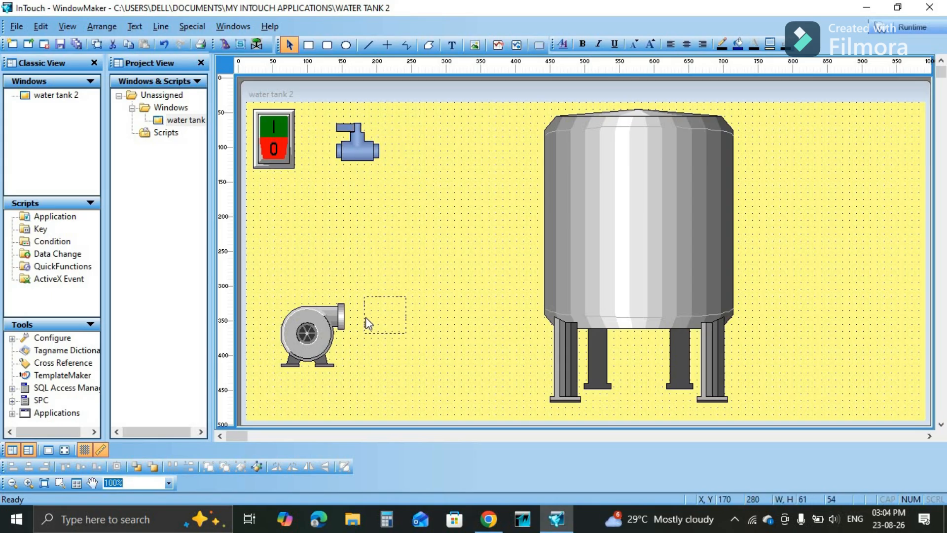
left_click_drag(521, 301, 539, 328)
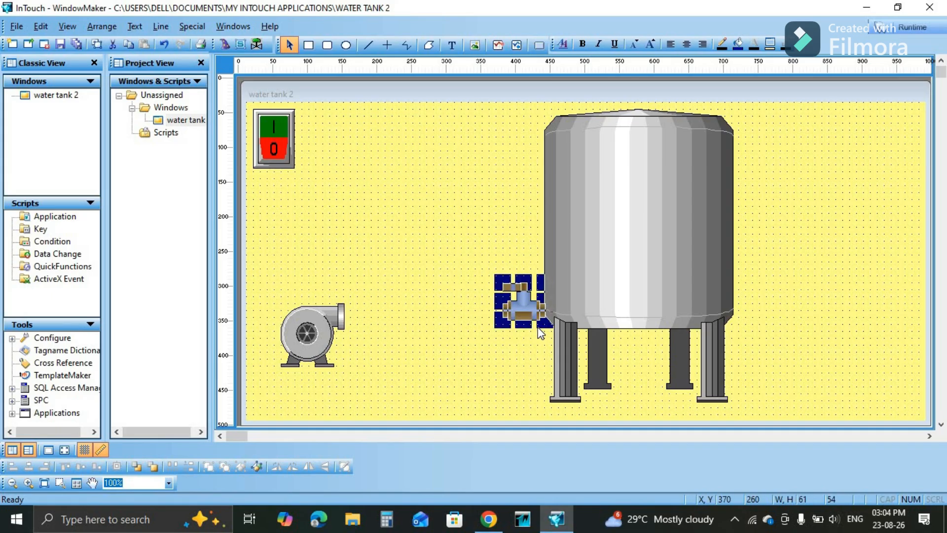
left_click(506, 342)
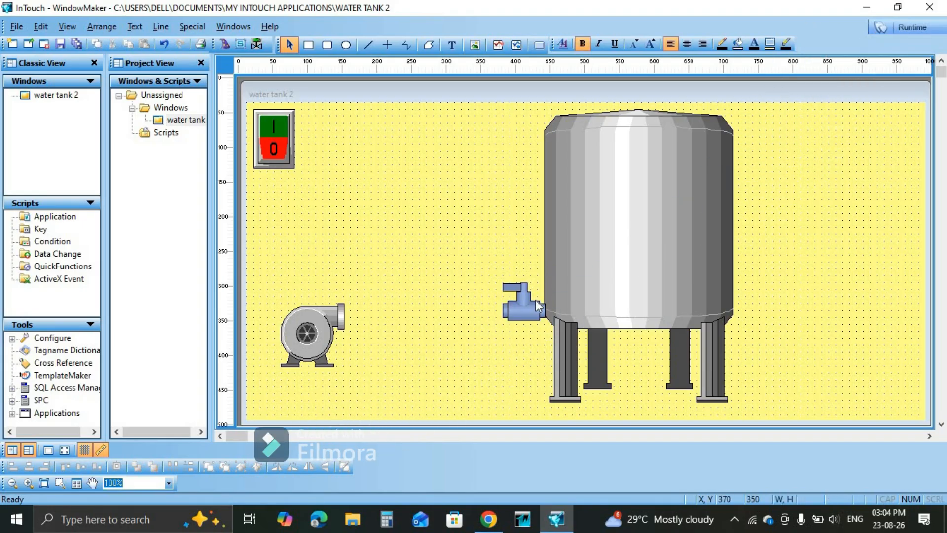
Step: Break the cell of the blue ball valve
right_click(525, 301)
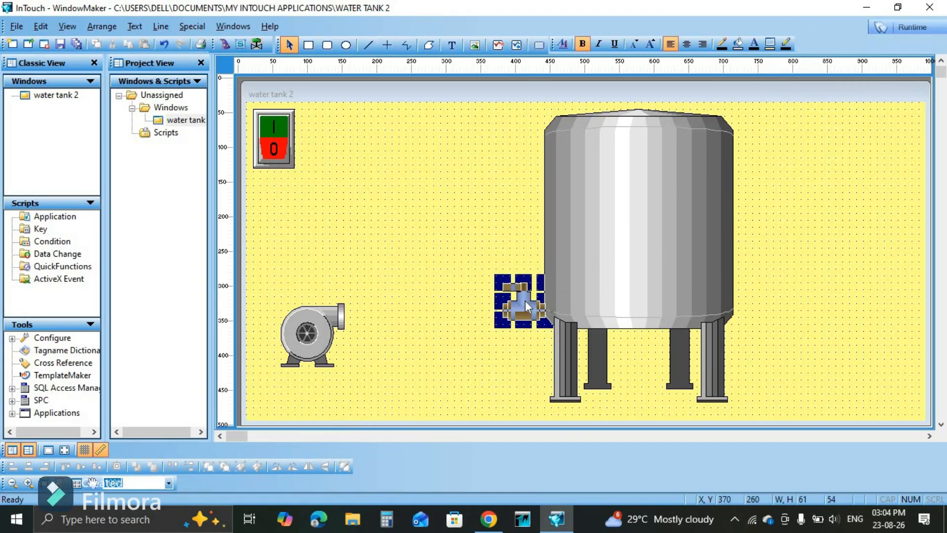
mouse_move(615, 411)
left_click(748, 425)
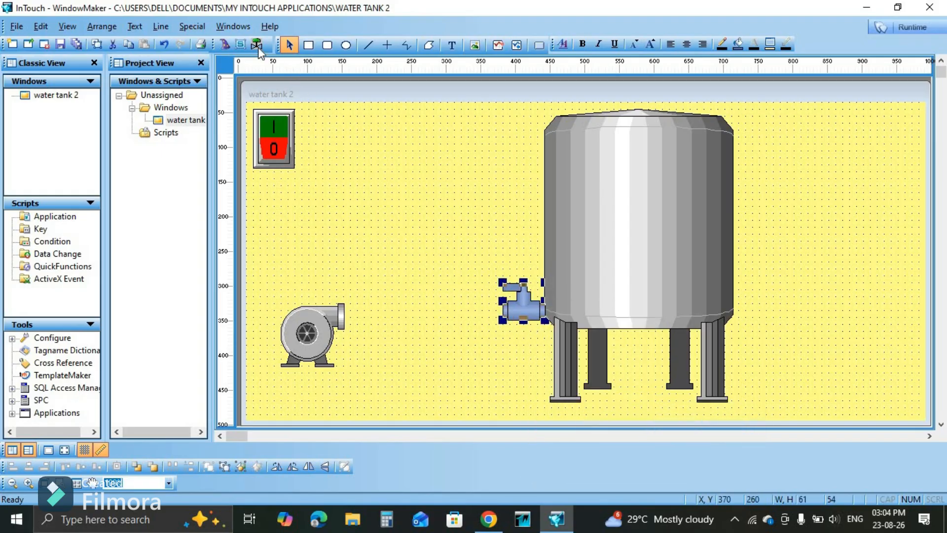
Step: Insert a Short horizontal pipe from the Symbol Factory Pipes category and break its cell
left_click(347, 180)
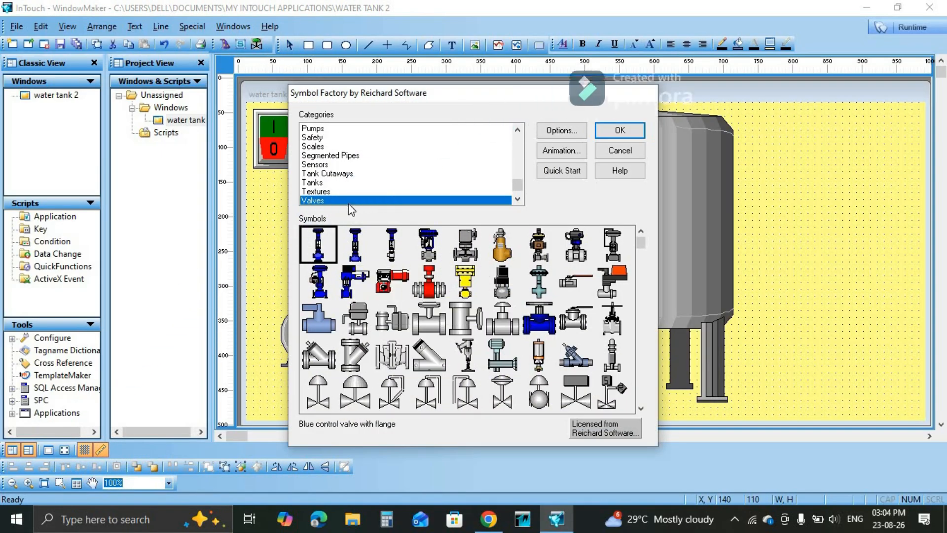
key("p")
key("p")
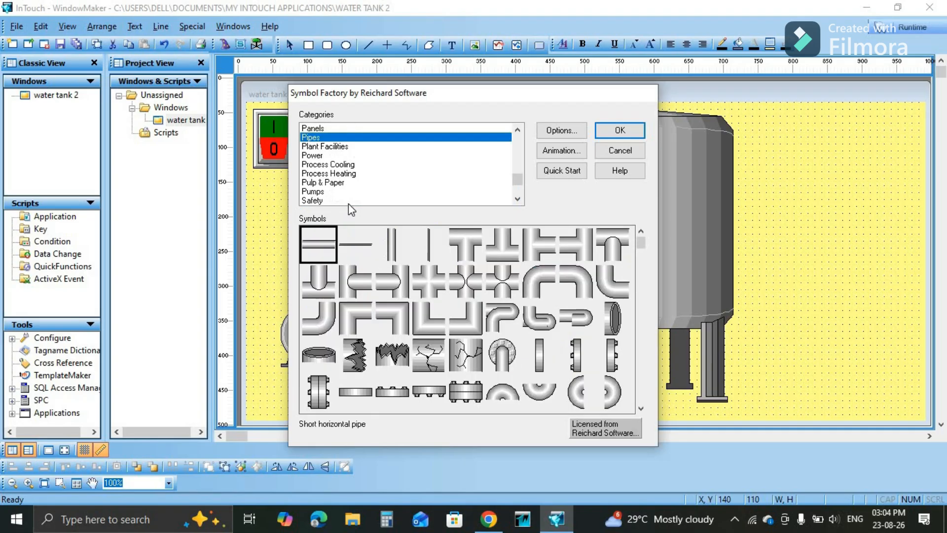
double_click(316, 251)
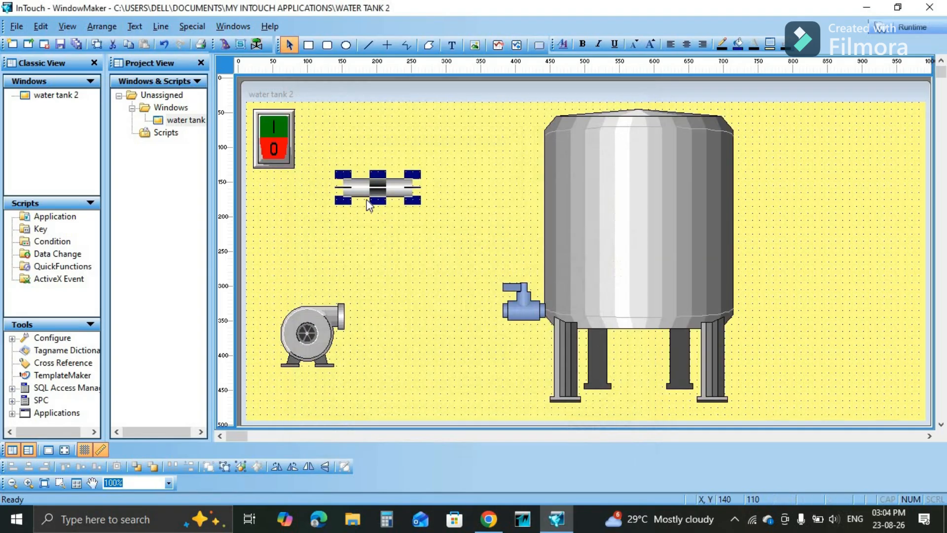
right_click(390, 185)
mouse_move(460, 296)
left_click(541, 310)
Step: Attach the pipe to the valve's free end and resize it to about 231 by 20, reaching the pump outlet
left_click_drag(389, 183, 479, 309)
scroll(647, 279, "up", 4)
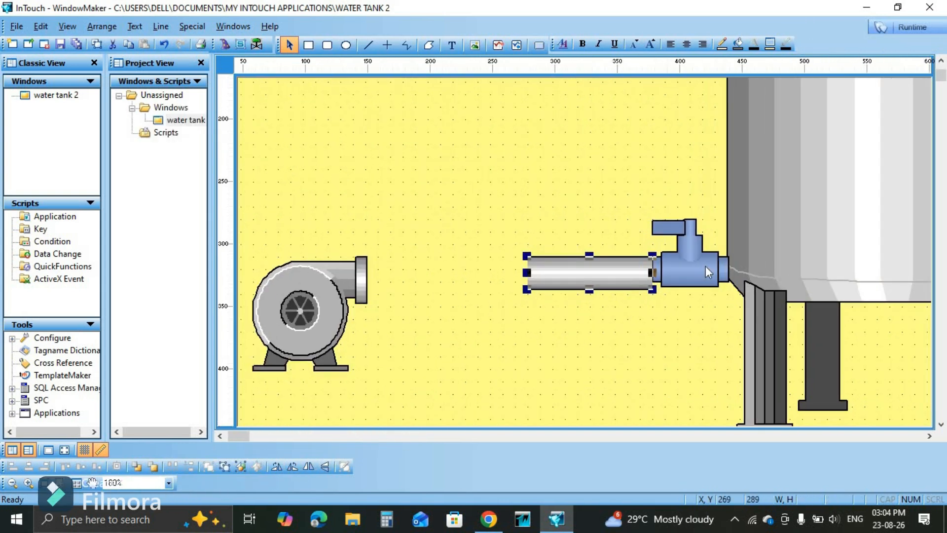
scroll(705, 266, "up", 4)
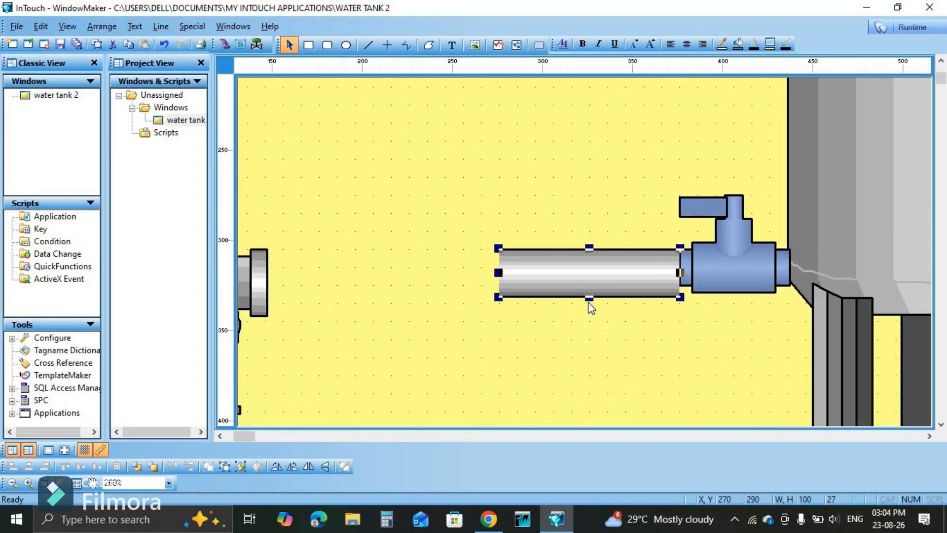
left_click_drag(589, 298, 589, 287)
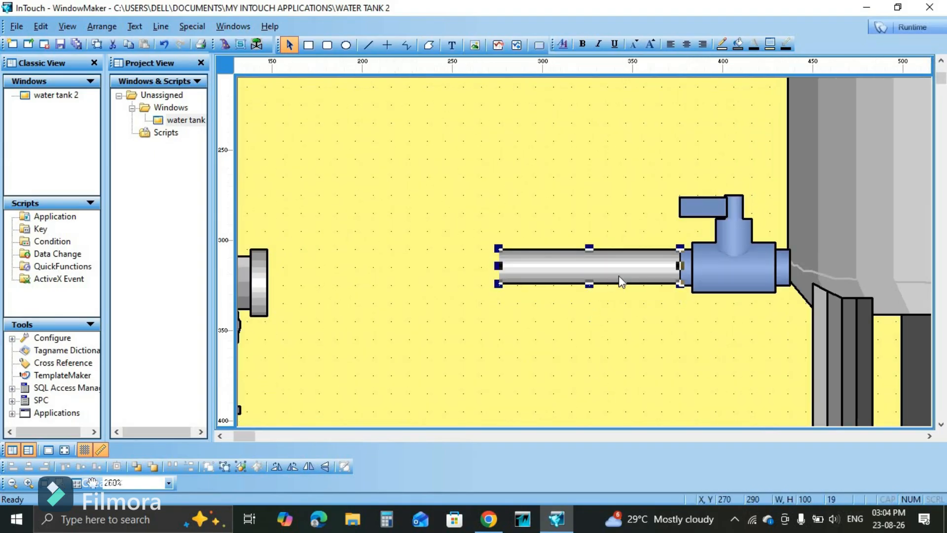
left_click_drag(498, 265, 270, 275)
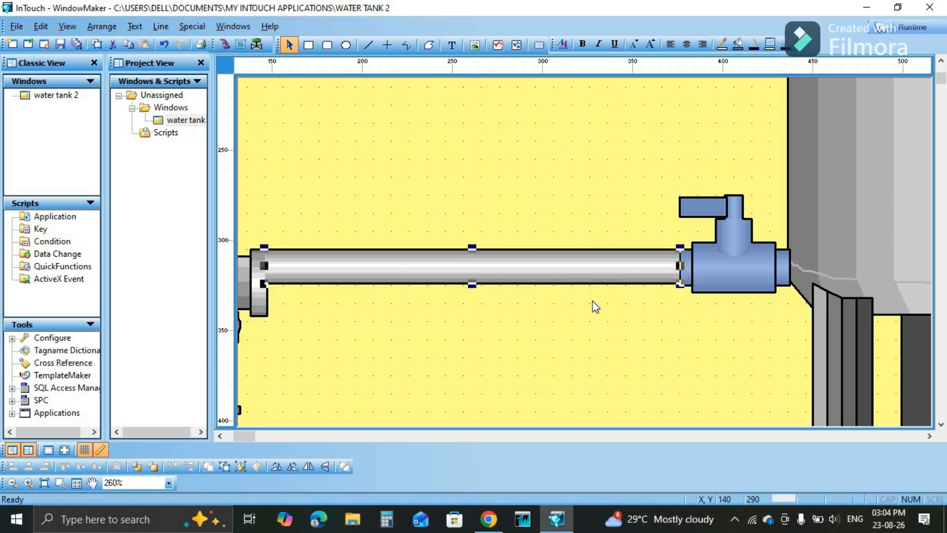
Step: Raise the pump by about 10 units so its outlet flange lines up with the pipe
scroll(593, 301, "down", 4)
scroll(593, 301, "down", 2)
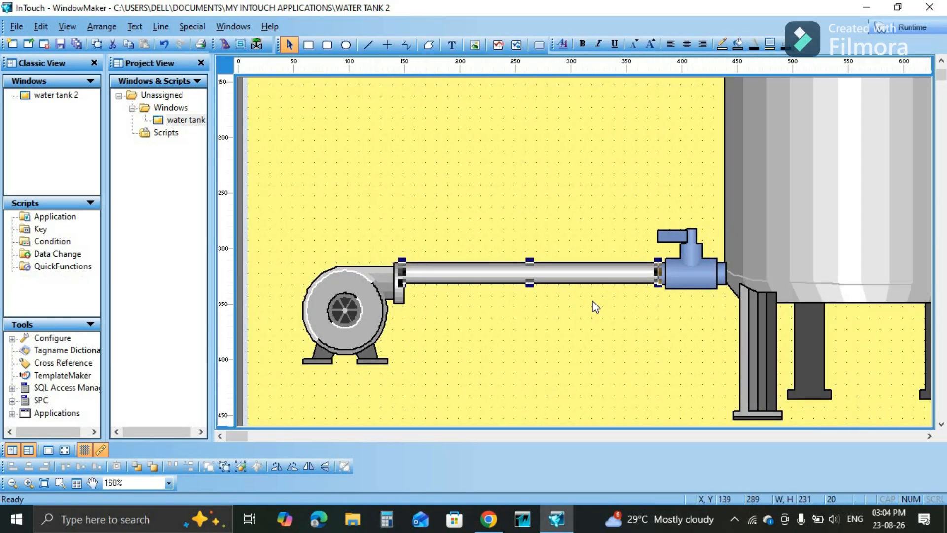
left_click(363, 295)
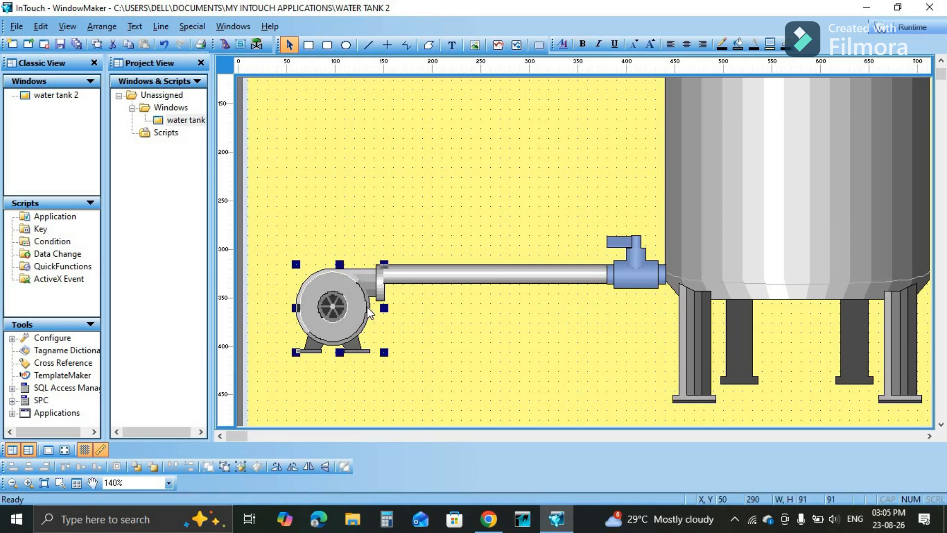
left_click_drag(369, 311, 370, 301)
left_click(485, 339)
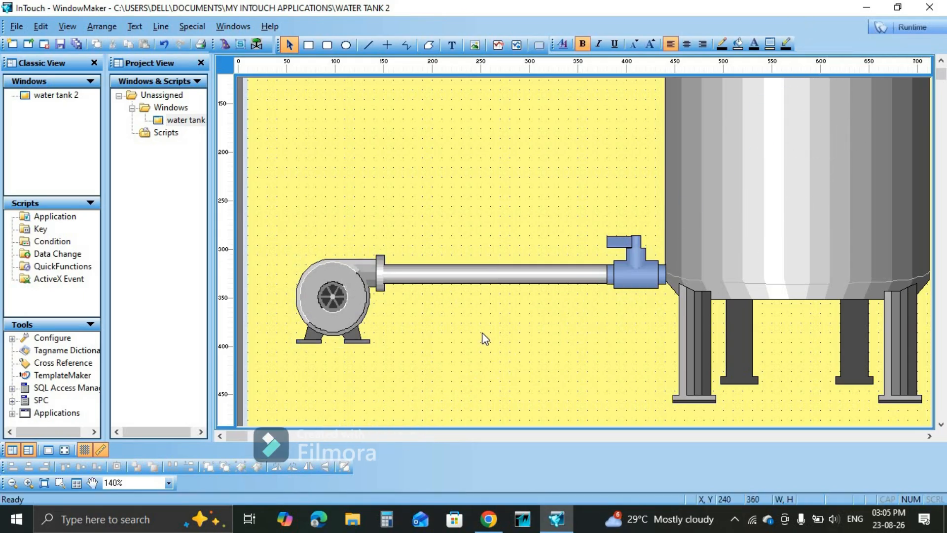
Step: Draw a rectangle about 170 by 90 directly beneath the pump as its base
scroll(485, 338, "down", 2)
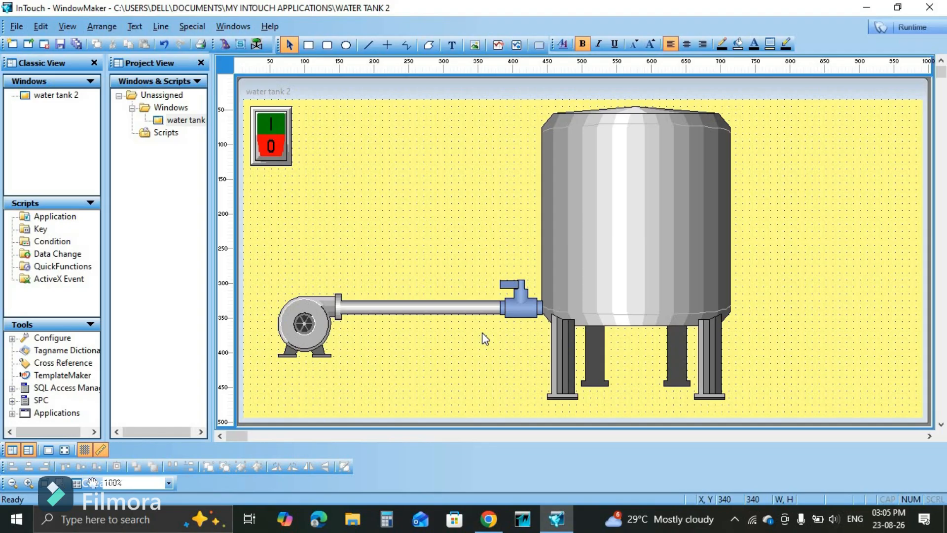
left_click(309, 45)
left_click_drag(251, 357, 368, 416)
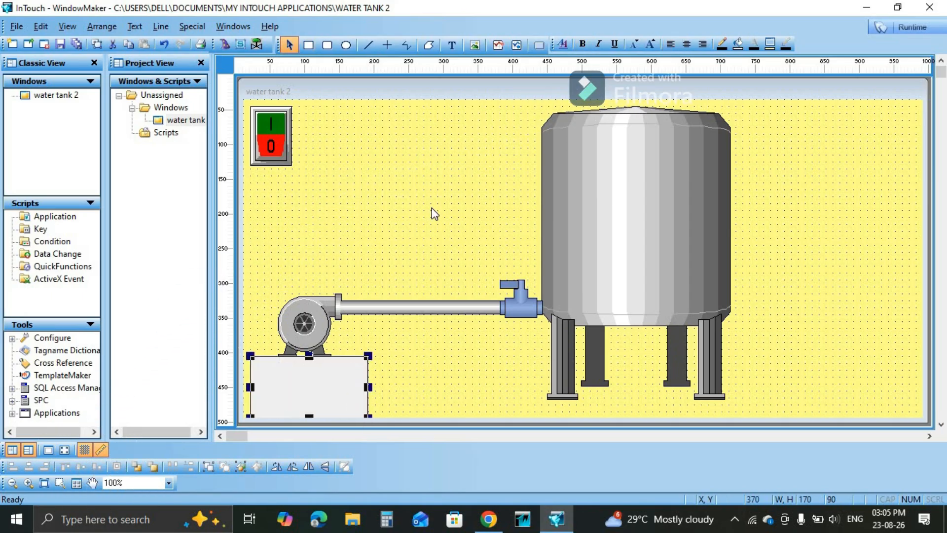
left_click(458, 226)
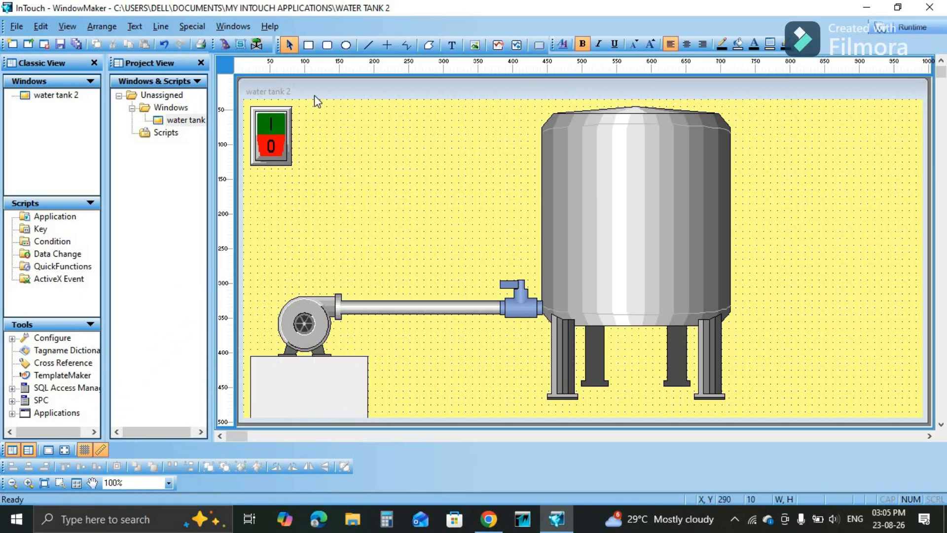
Step: Insert the yellow sensor with the black connector from the Symbol Factory Sensors category into the window
left_click(257, 45)
left_click(391, 141)
key("Down")
key("Down")
key("Down")
key("Down")
key("Down")
key("Down")
key("Down")
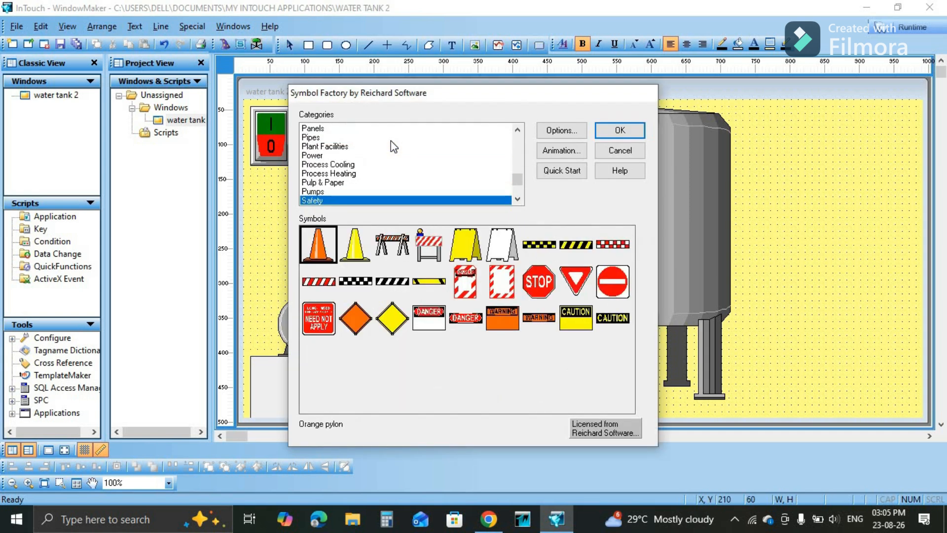
key("Down")
key("Down")
key("Down")
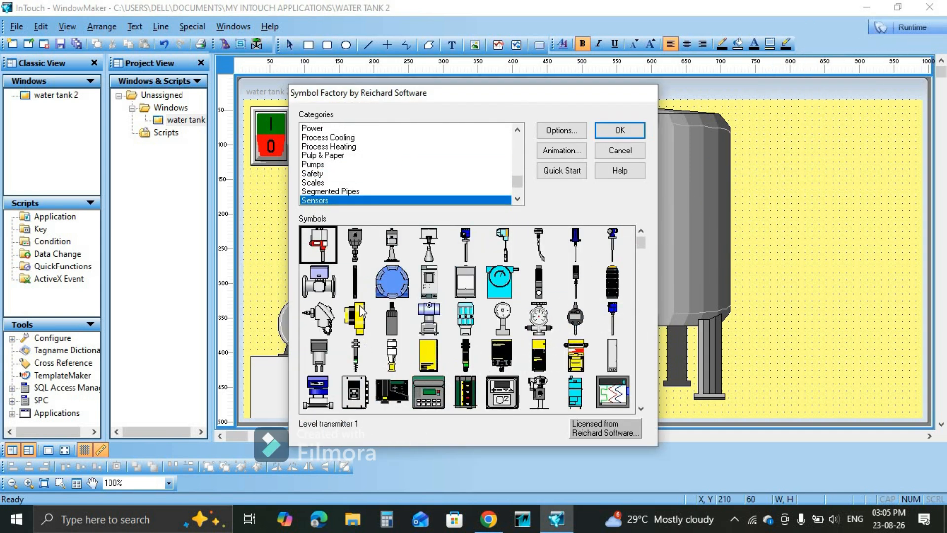
double_click(362, 312)
left_click(443, 217)
Step: Shrink the yellow sensor to about 31 by 51 and attach it to the tank's left wall just above the valve
left_click_drag(435, 215, 421, 187)
left_click_drag(422, 190, 534, 316)
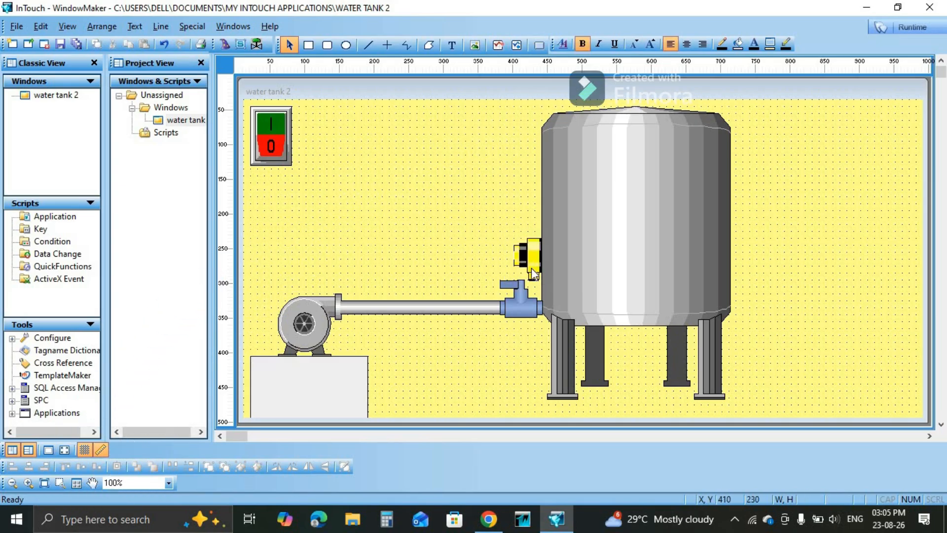
left_click_drag(535, 272, 535, 272)
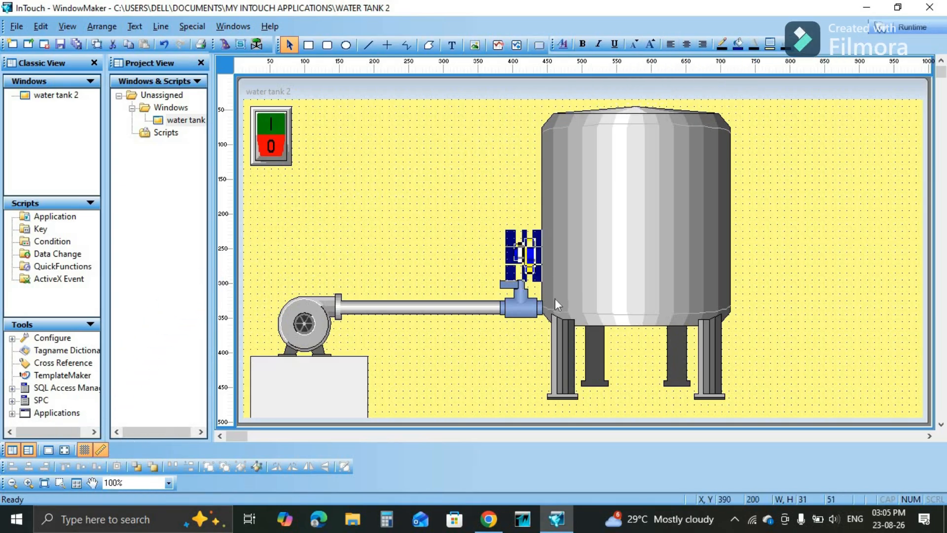
scroll(582, 270, "up", 4)
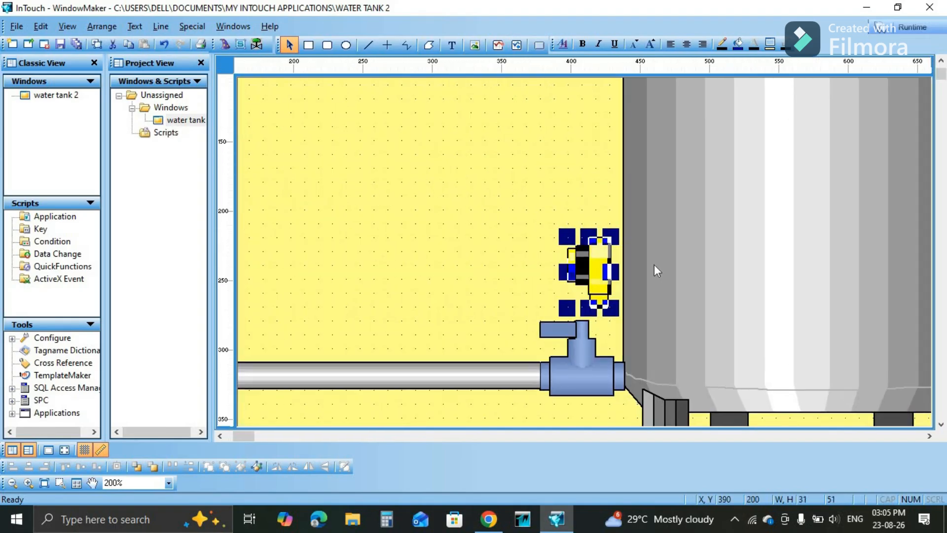
scroll(654, 265, "up", 1)
scroll(624, 269, "down", 4)
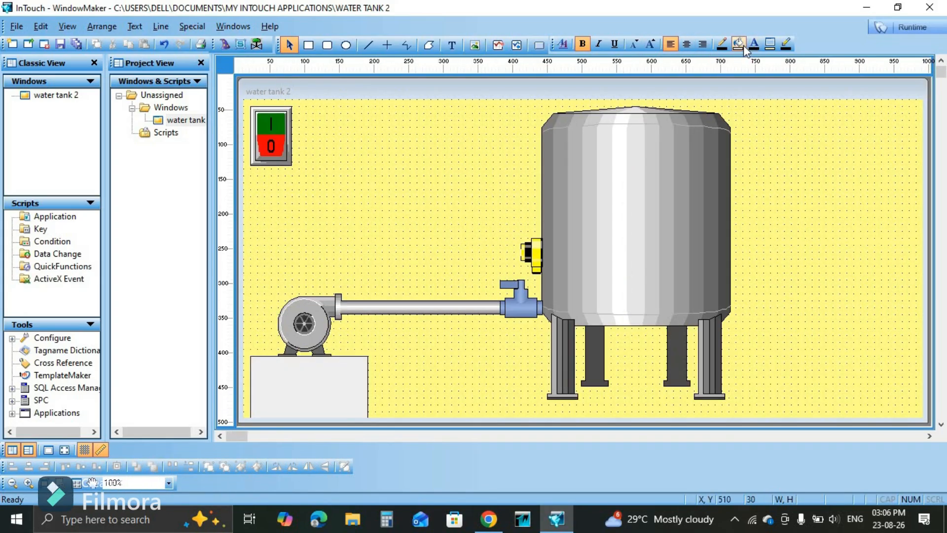
Step: Try white as the window's background colour
left_click(744, 45)
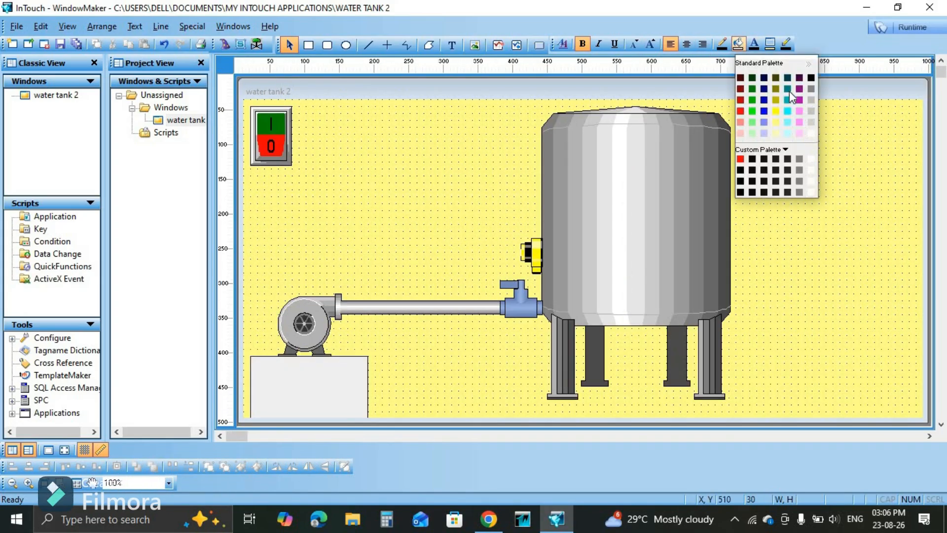
left_click(803, 157)
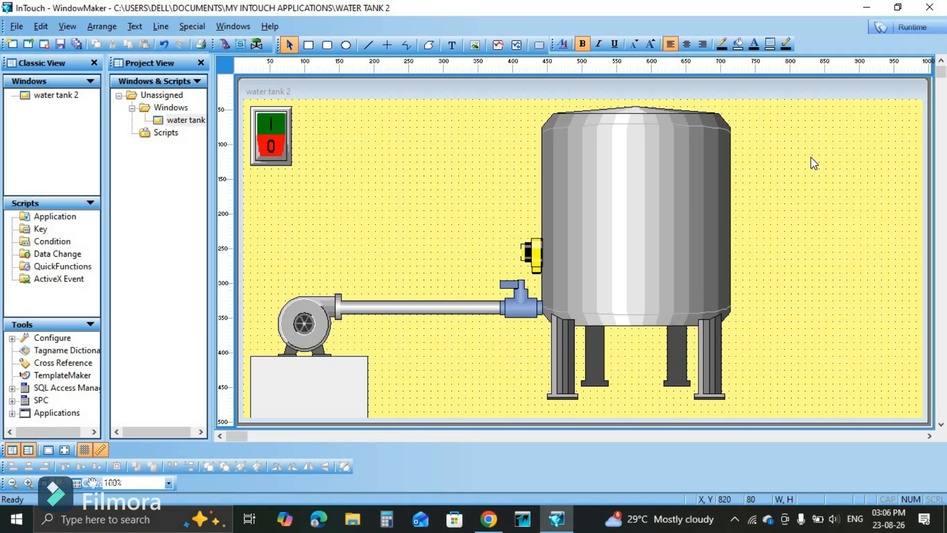
left_click(770, 45)
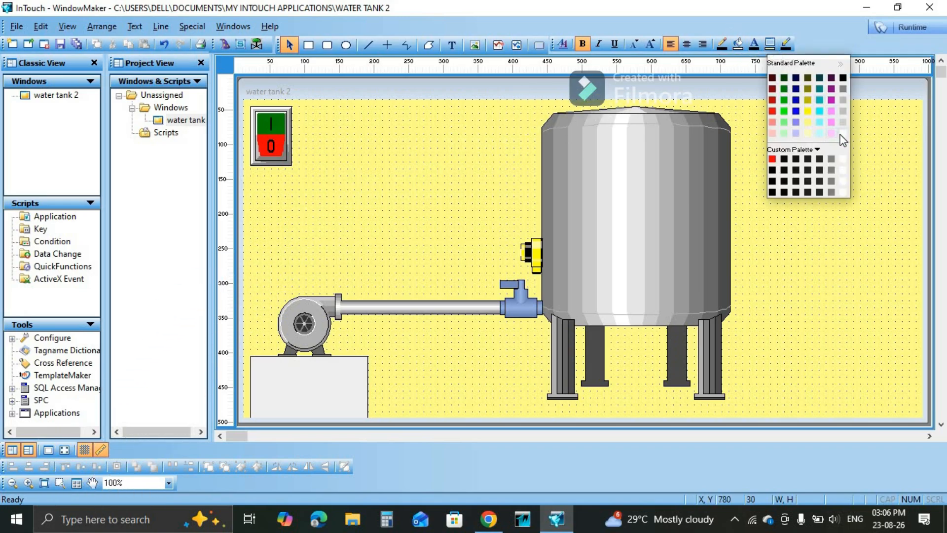
left_click(843, 133)
Step: Set the window's background colour to light pink from the standard palette
left_click(771, 42)
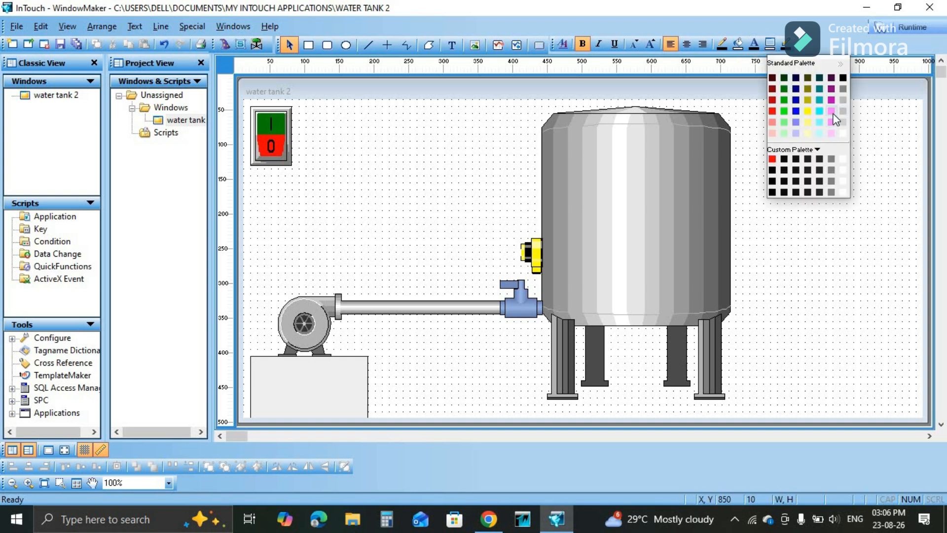
left_click(833, 118)
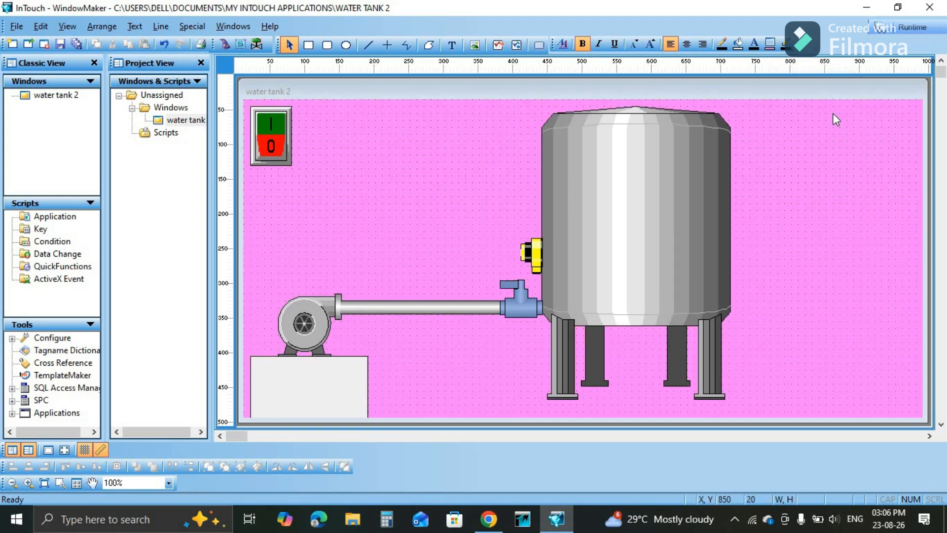
Step: Copy the yellow sensor and paste the duplicate against the upper part of the tank's left wall
left_click(538, 253)
key("ctrl+c")
key("ctrl+v")
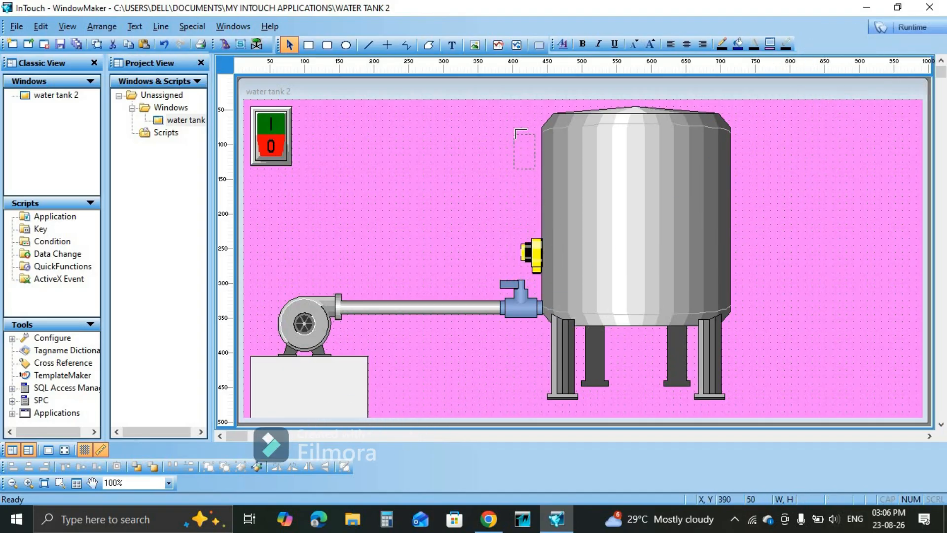
left_click(519, 129)
left_click(477, 193)
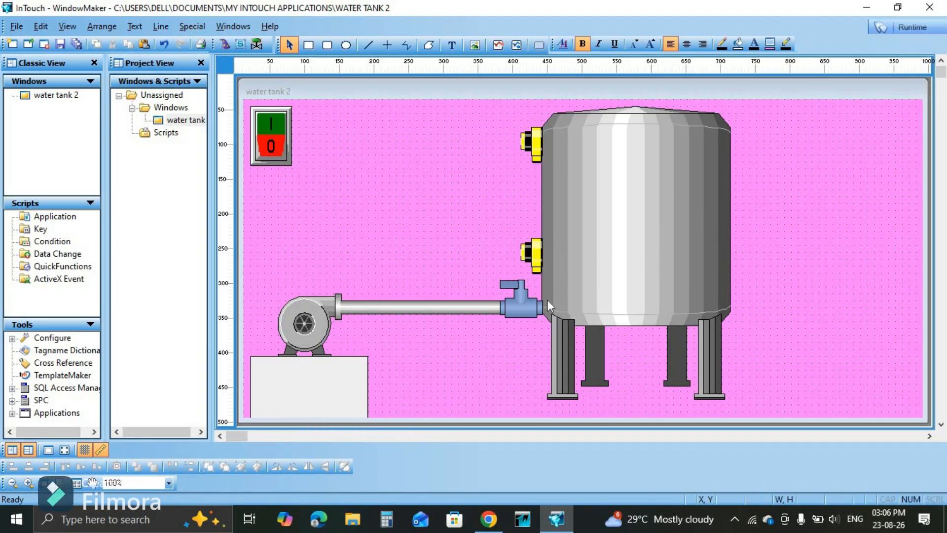
Step: Break the cells of both yellow sensors on the tank
left_click(533, 258)
right_click(534, 258)
mouse_move(644, 368)
left_click(702, 384)
left_click(535, 143)
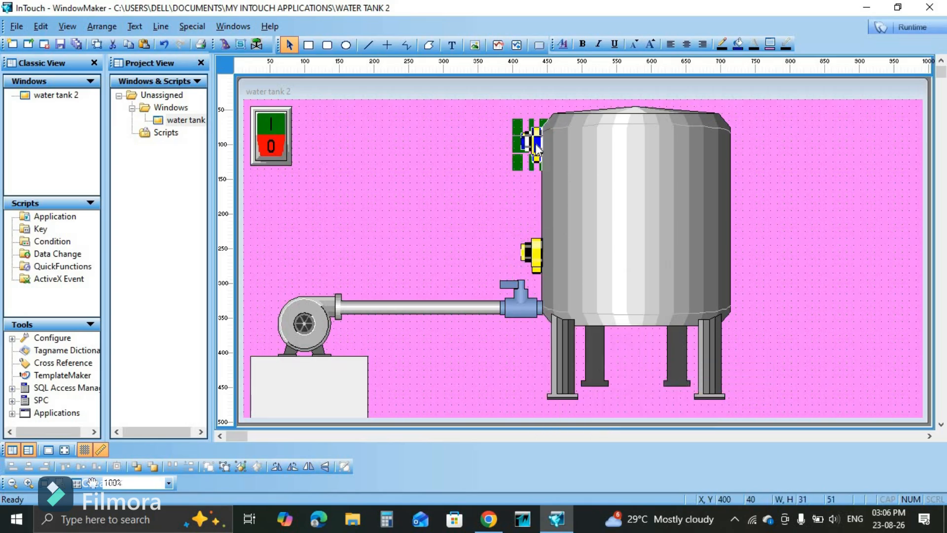
right_click(535, 144)
mouse_move(610, 259)
left_click(723, 269)
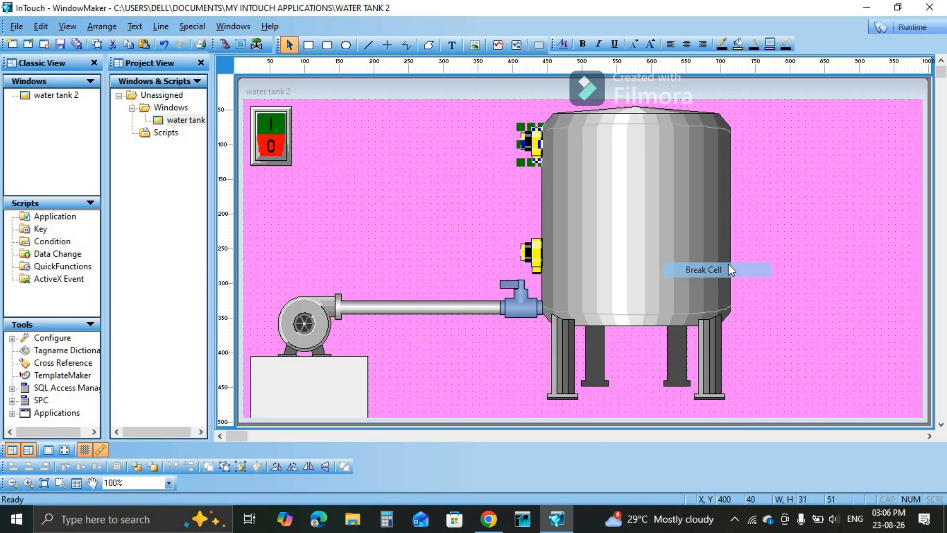
left_click(506, 215)
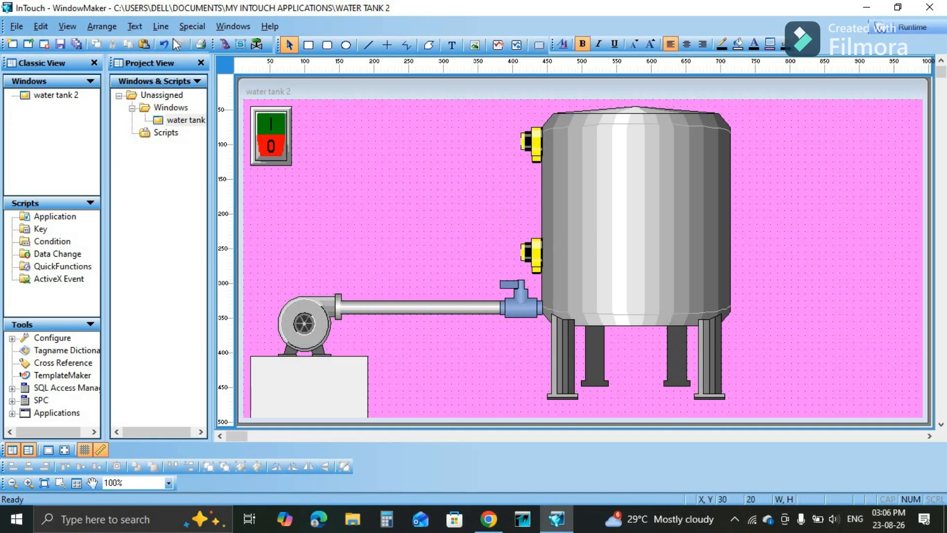
Step: Insert a Vertical Slider wizard from the Sliders category and place it in the upper-right corner of the water tank 2 window
left_click(225, 45)
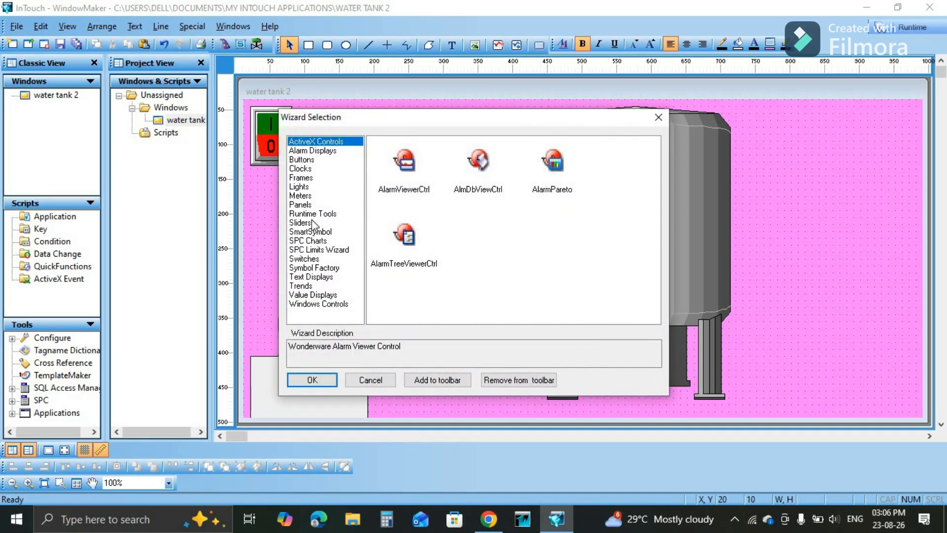
left_click(309, 223)
double_click(408, 165)
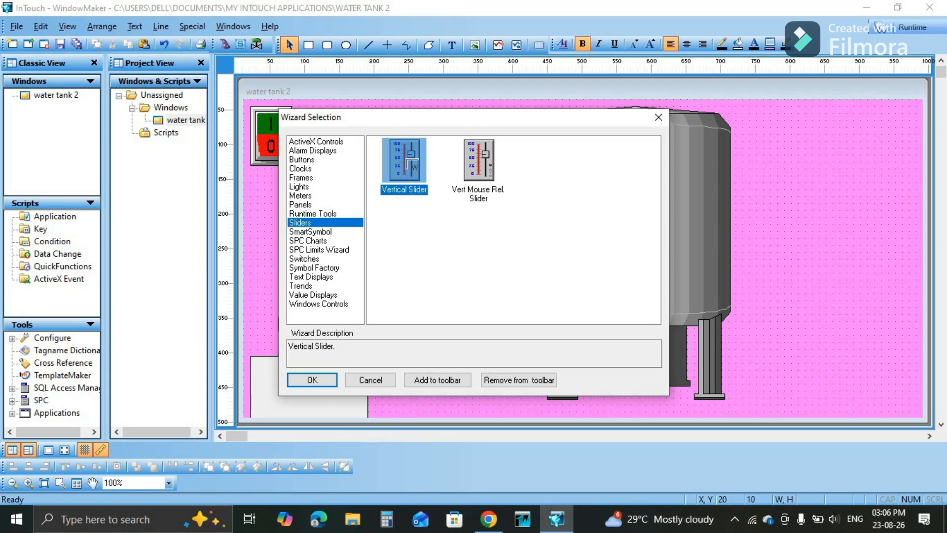
left_click(782, 130)
left_click_drag(823, 212, 891, 182)
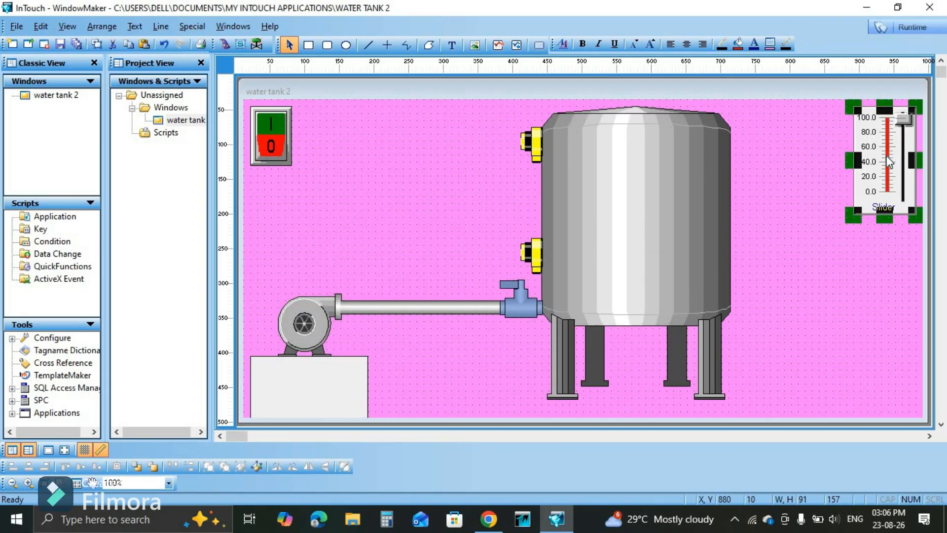
Step: Assign the tagname fill to the slider and define that tag with the comment "tank fill"
double_click(888, 158)
type("s1")
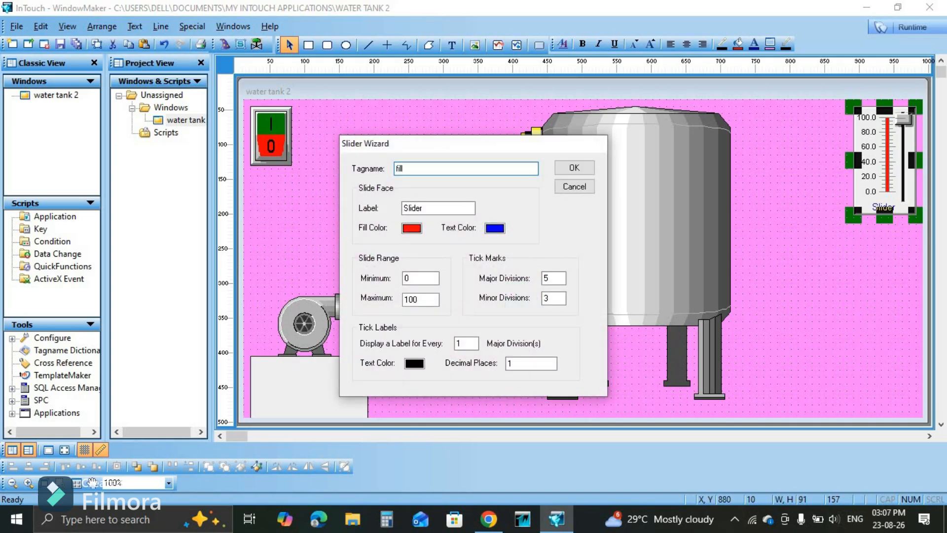
left_click(580, 167)
left_click(452, 287)
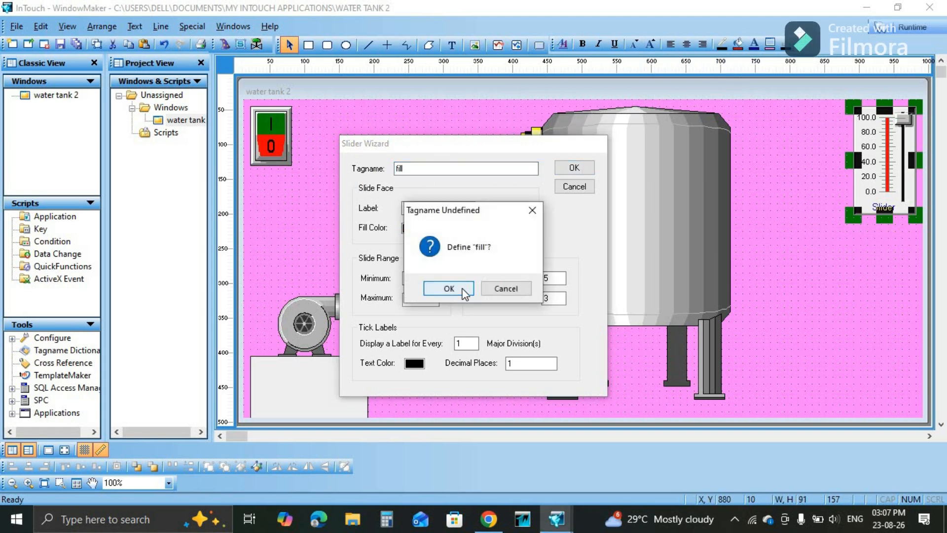
left_click(365, 176)
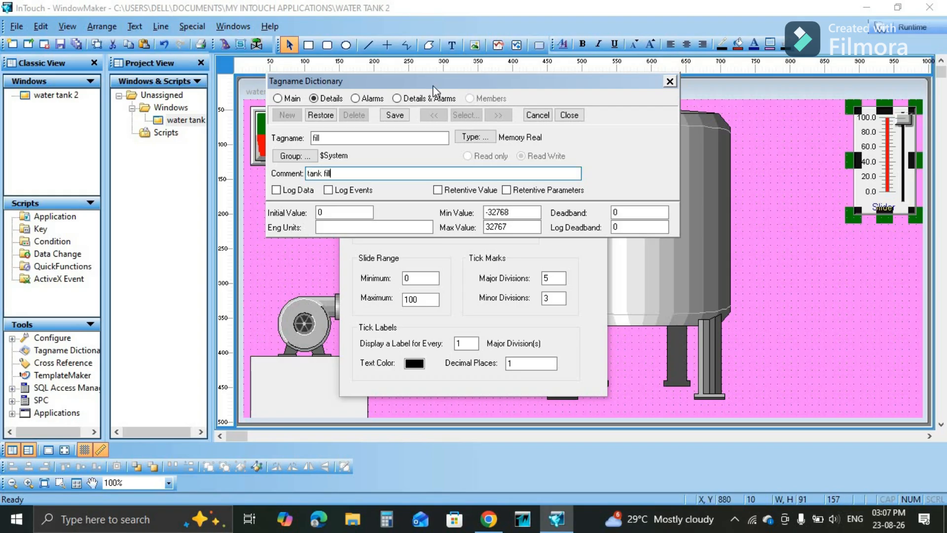
left_click(398, 118)
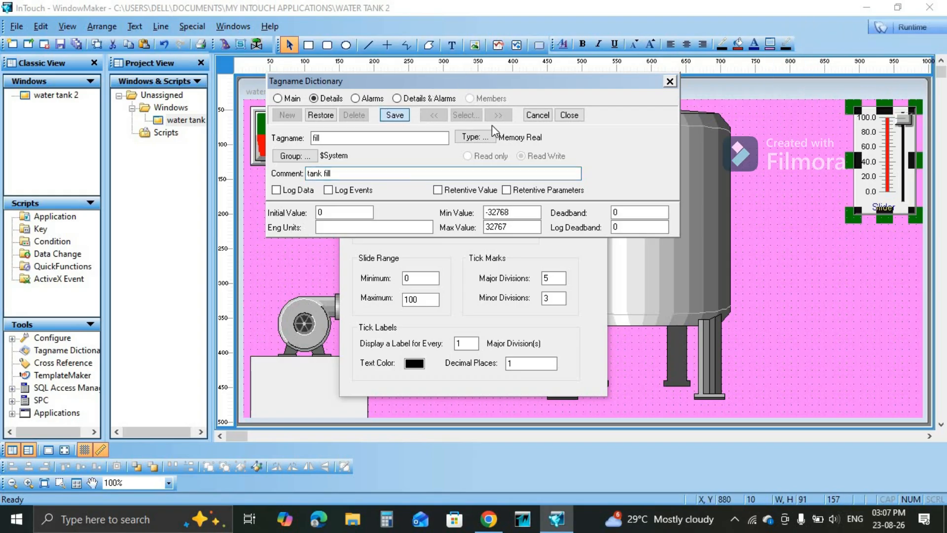
left_click(579, 119)
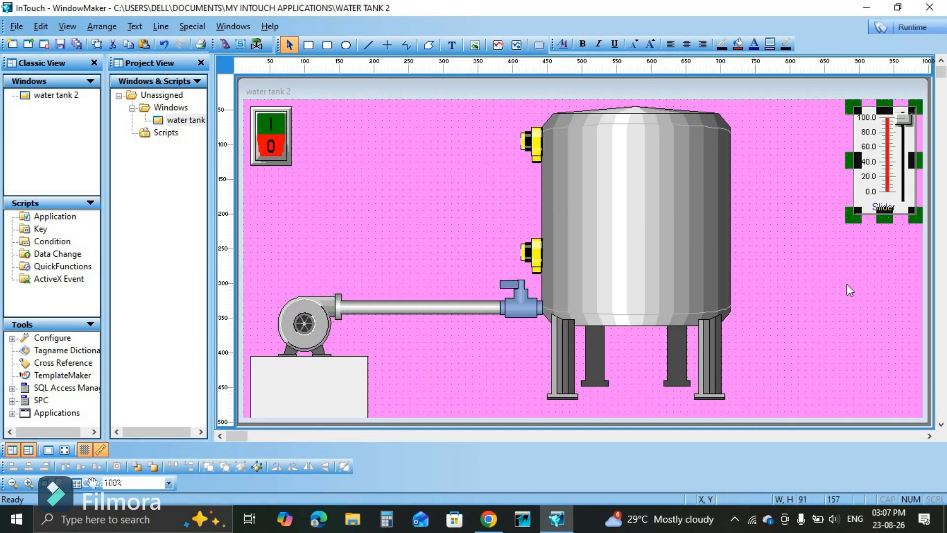
left_click(825, 278)
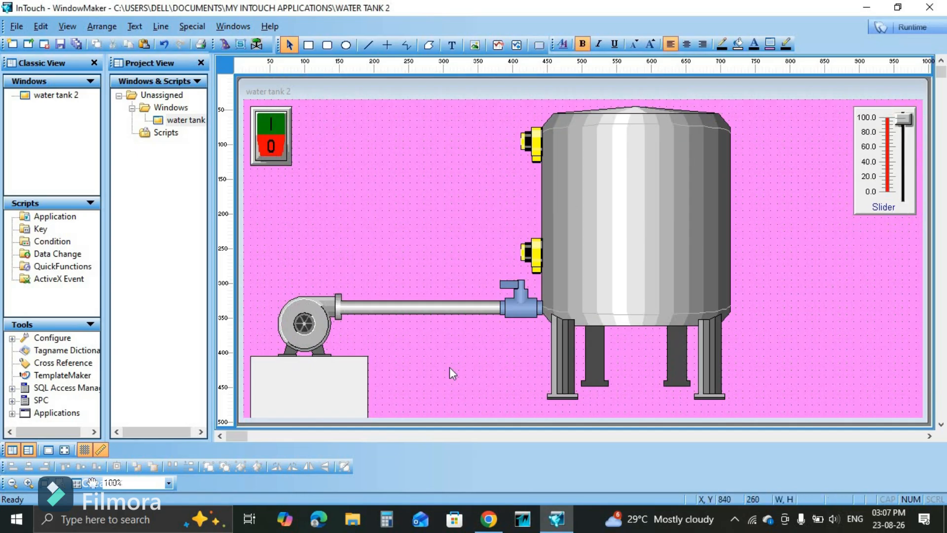
Step: Fill the pump and the horizontal pipe with cyan
left_click(333, 330)
left_click(740, 44)
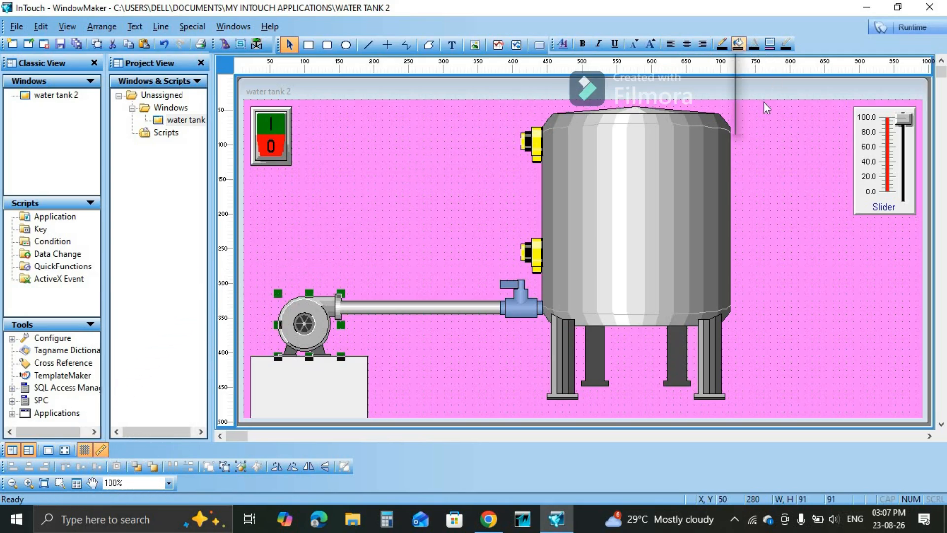
left_click(787, 113)
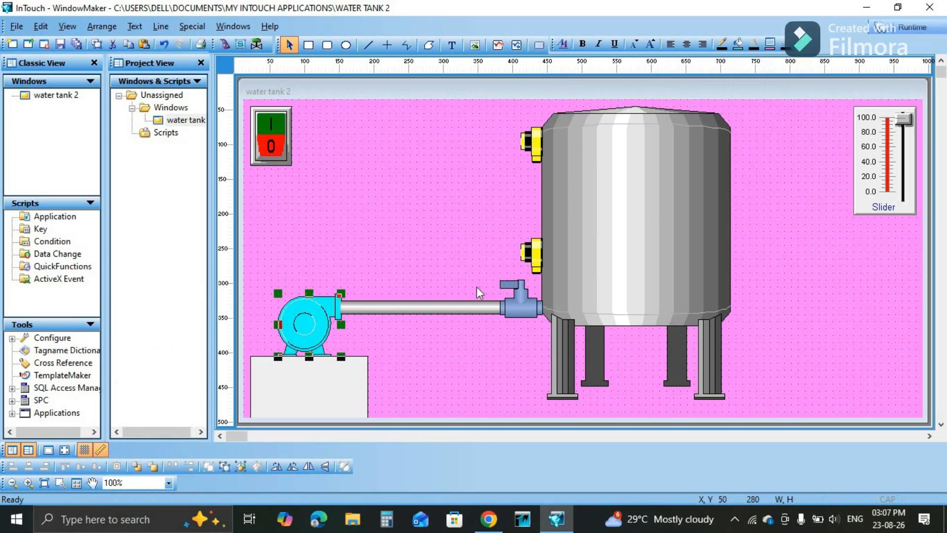
left_click(449, 306)
left_click(770, 48)
left_click(742, 43)
left_click(791, 111)
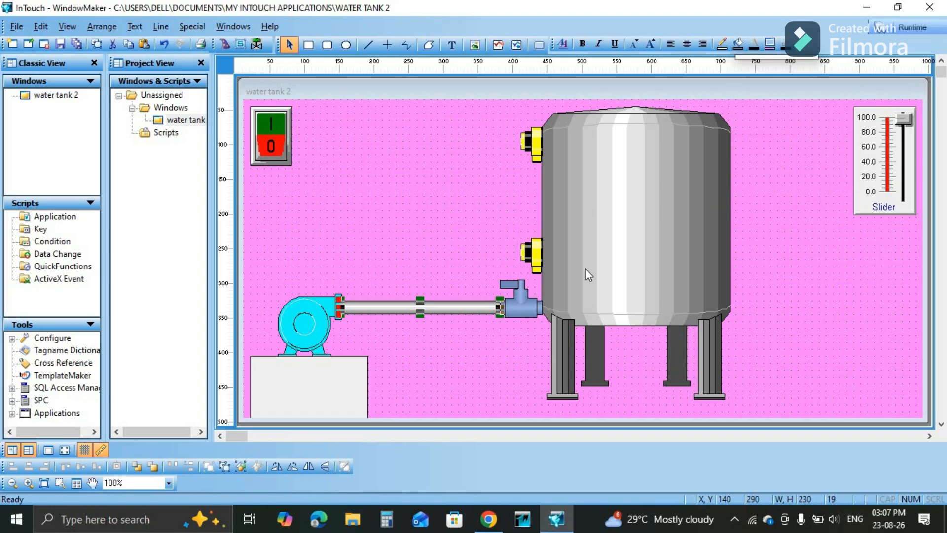
Step: Fill the ball valve and the tank with cyan
left_click(520, 307)
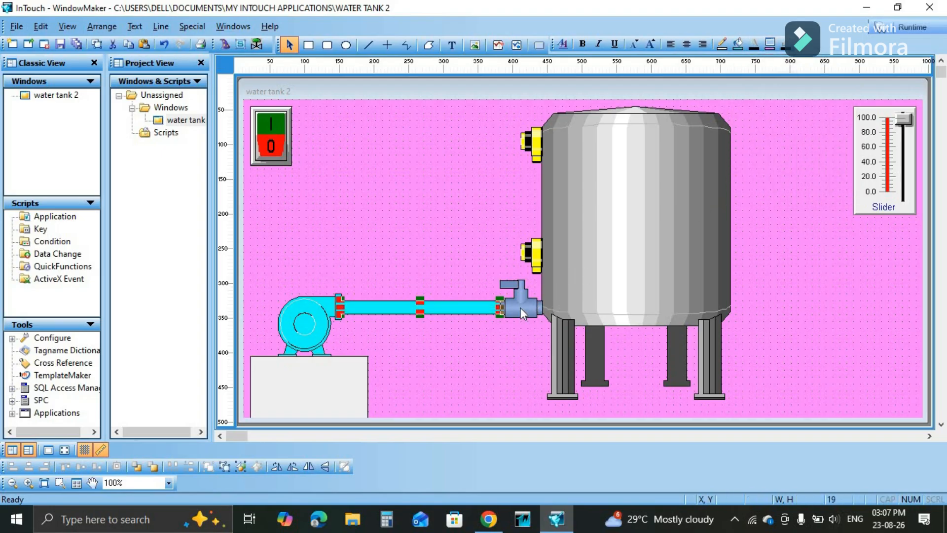
left_click(738, 44)
left_click(790, 112)
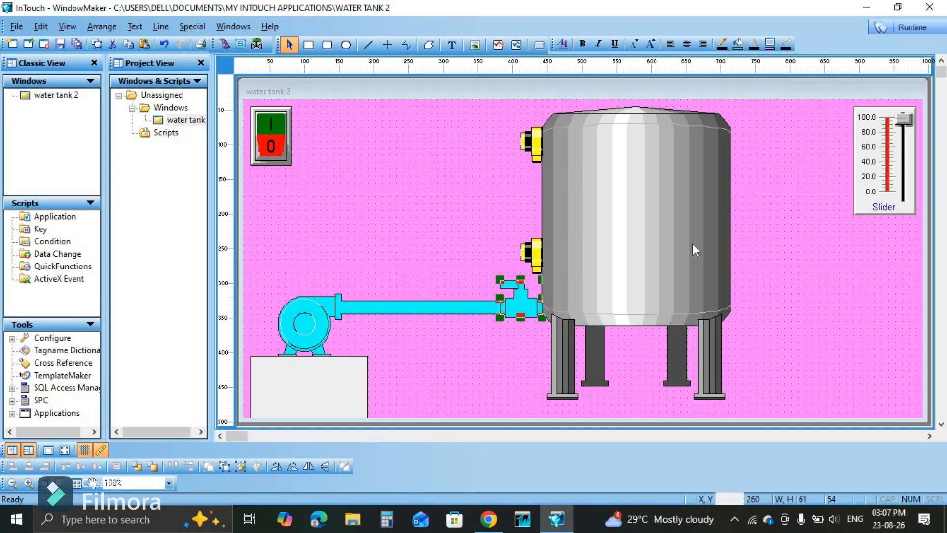
left_click(693, 244)
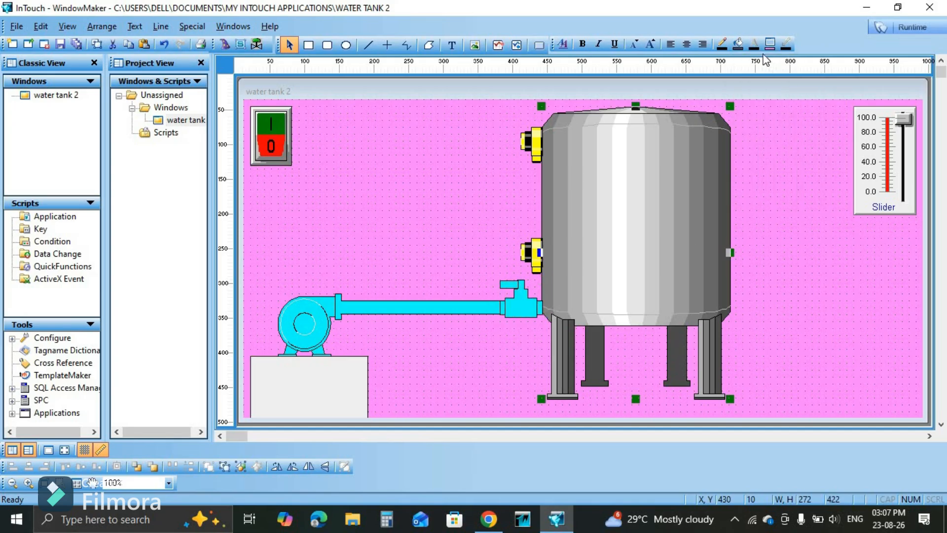
left_click(739, 44)
left_click(789, 110)
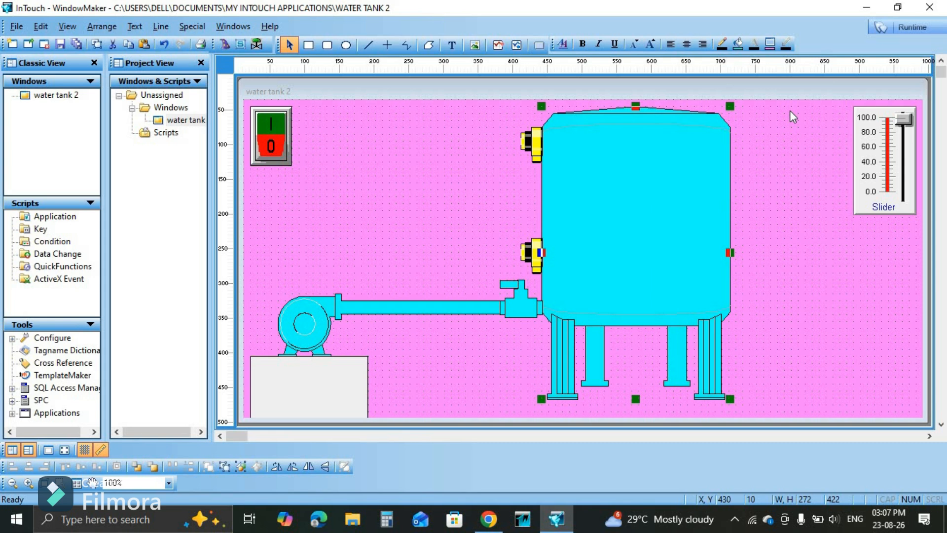
Step: Give the pump a vertical percent fill link with the expression fill and a value at max fill of 10
left_click(306, 322)
double_click(306, 322)
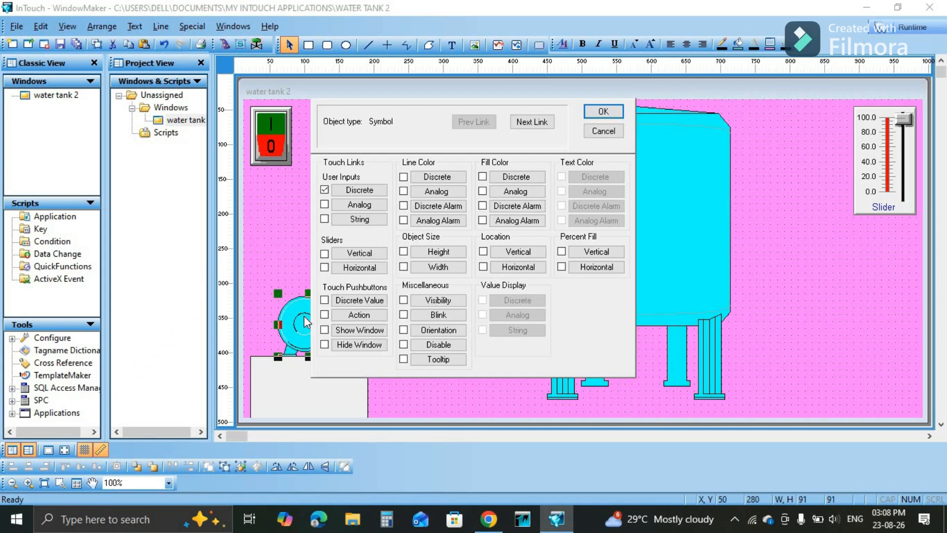
left_click(615, 252)
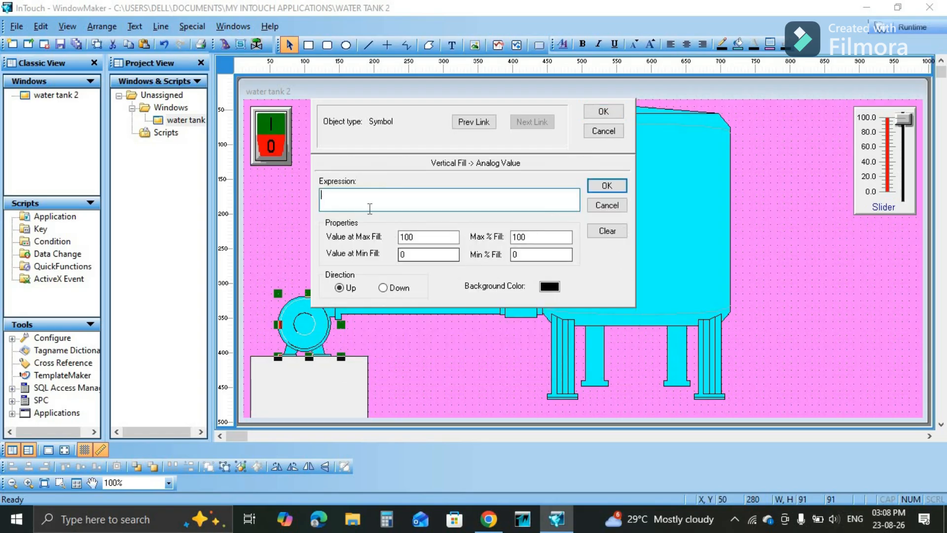
type("fill")
left_click(424, 237)
key("BackSpace")
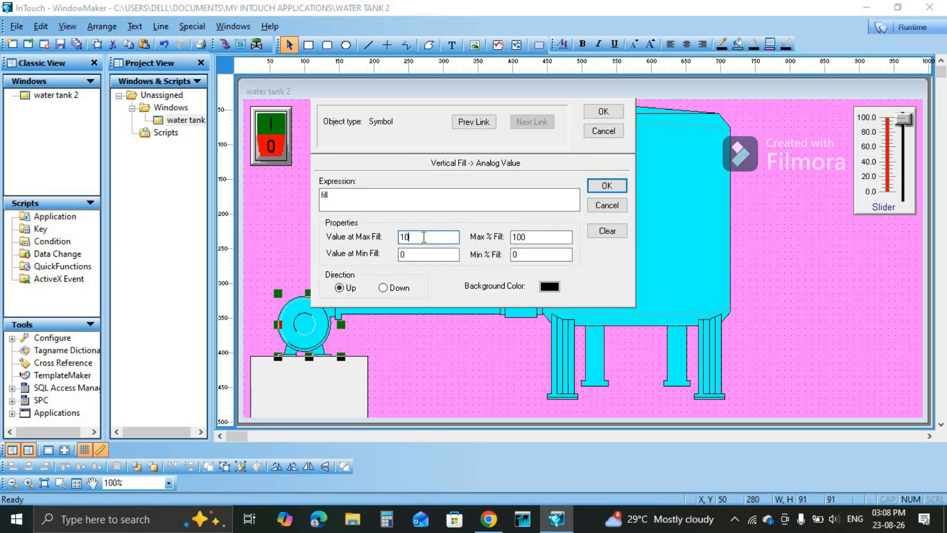
left_click(607, 188)
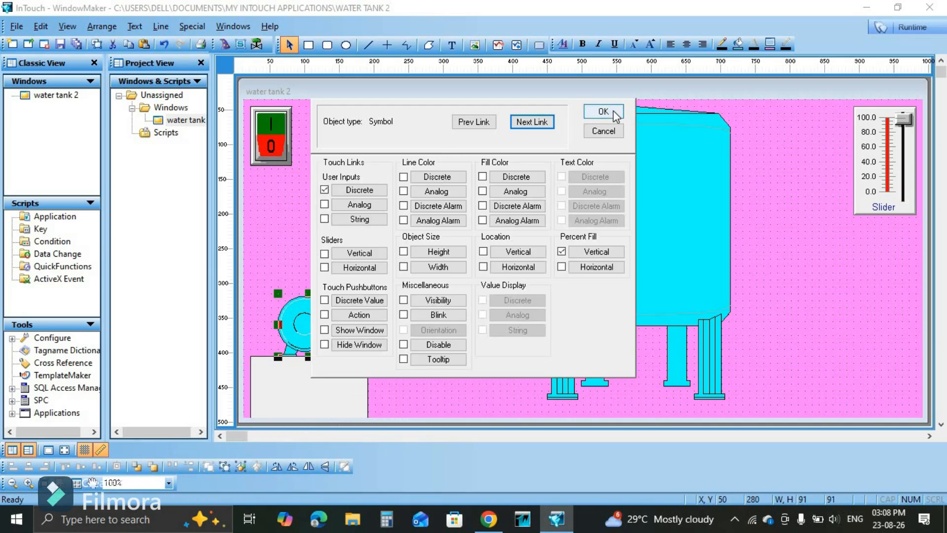
left_click(613, 111)
Step: Give the pipe a horizontal percent fill link with expression fill, value at min fill 10 and value at max fill 20
double_click(433, 306)
left_click(612, 273)
double_click(413, 252)
key("BackSpace")
type("10")
double_click(415, 236)
type("20")
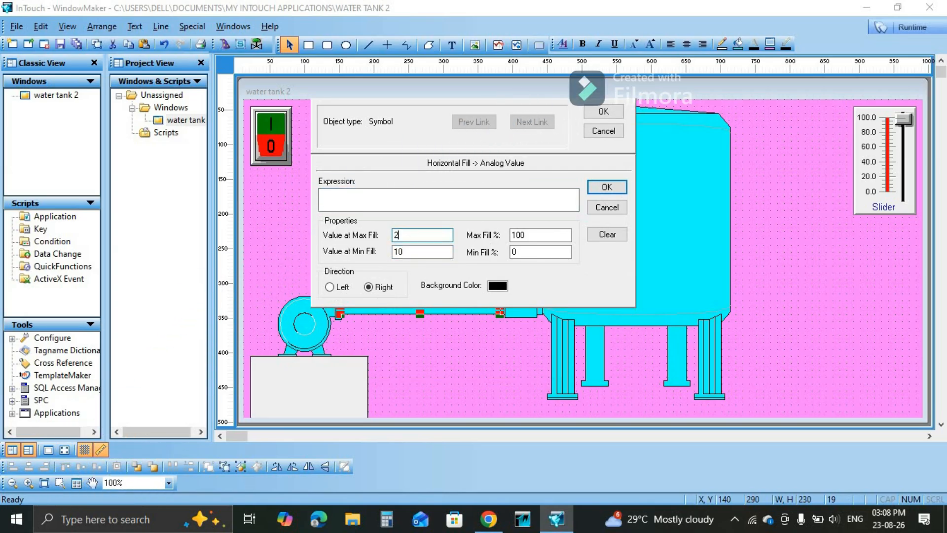
left_click(353, 196)
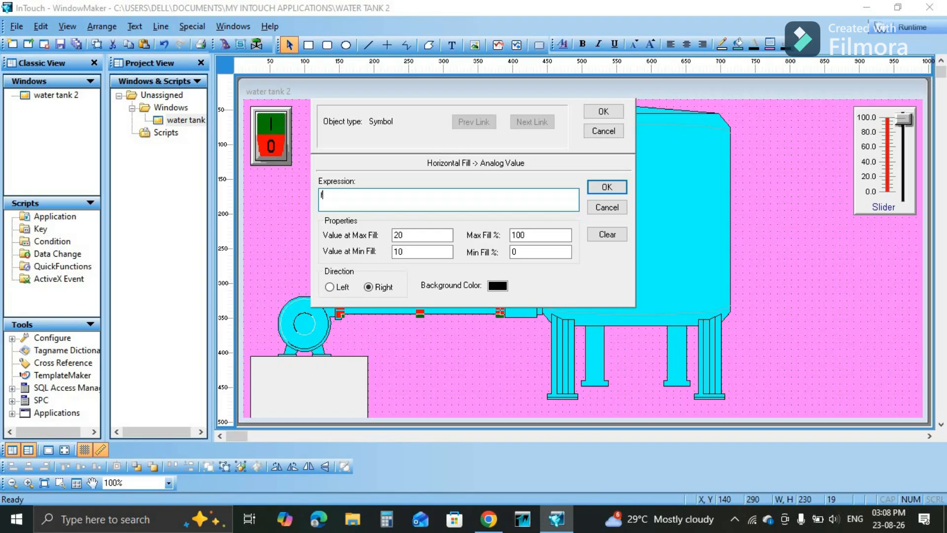
left_click(609, 192)
left_click(614, 109)
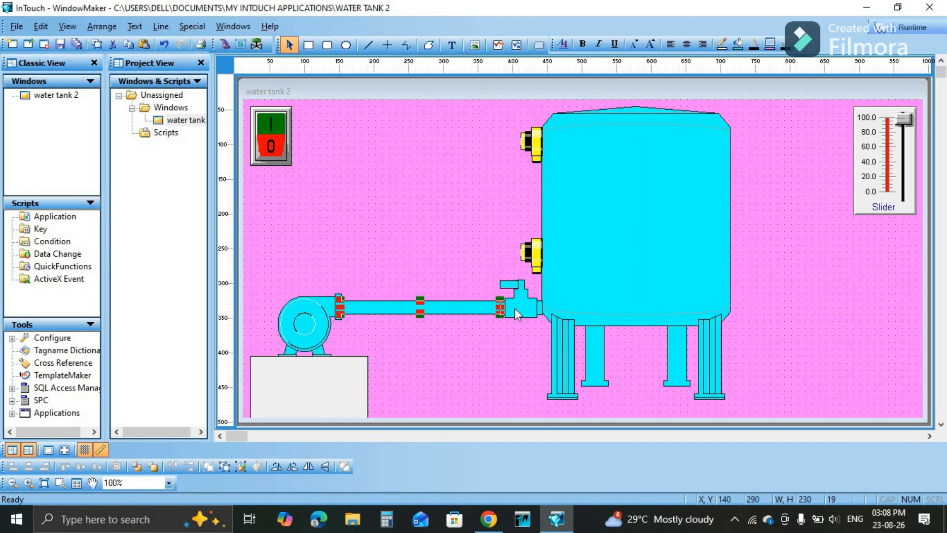
Step: Give the ball valve a horizontal percent fill link on fill, with min fill value 20 and max fill value 30
double_click(514, 308)
left_click(600, 265)
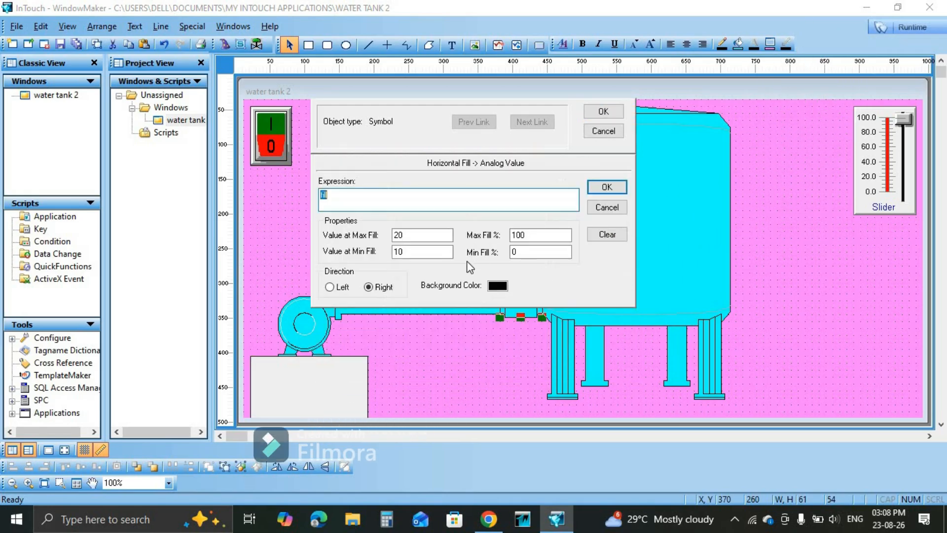
left_click(438, 254)
double_click(420, 235)
type("2")
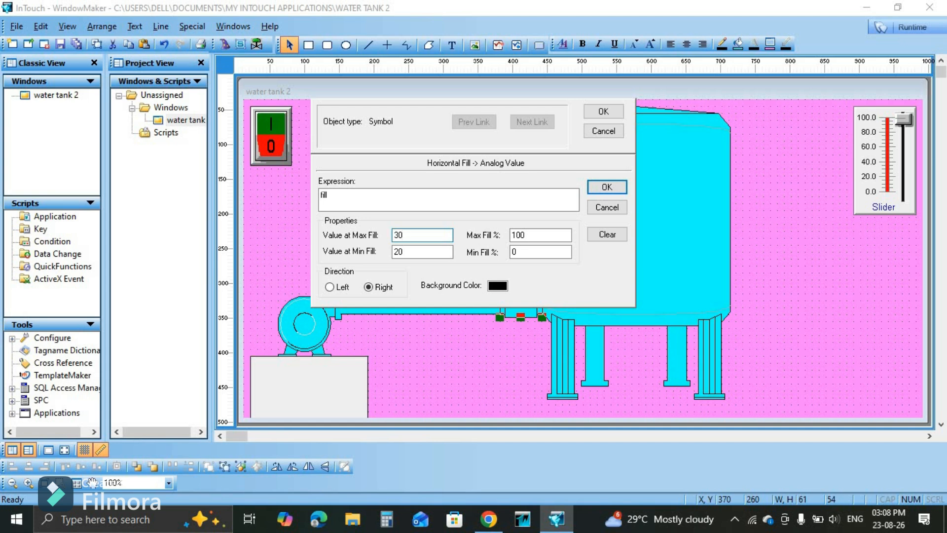
left_click(611, 189)
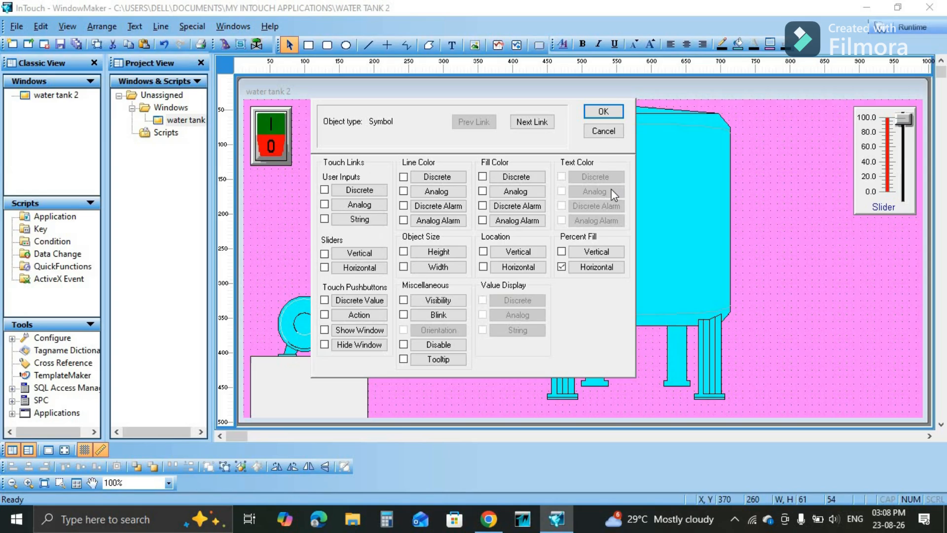
left_click(619, 109)
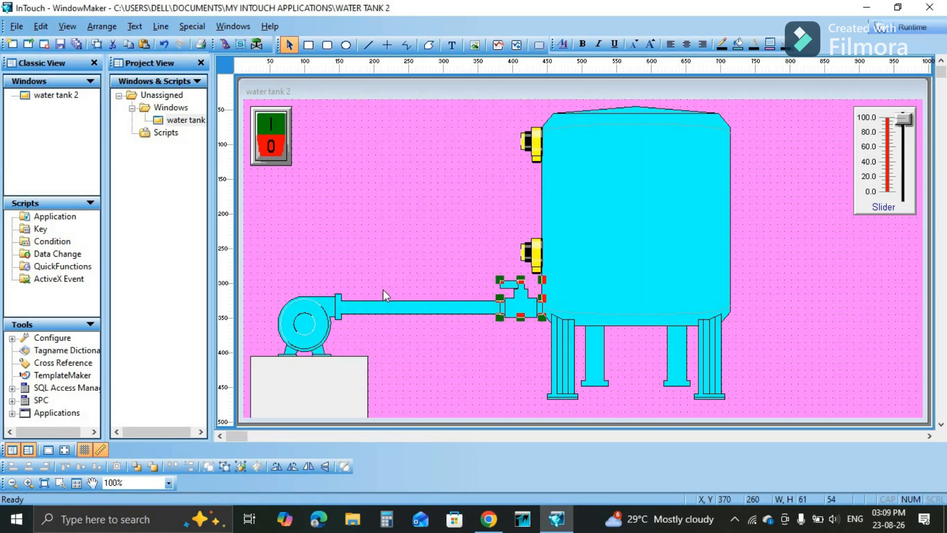
Step: Give the tank a vertical percent fill link on fill, with min fill value 30 and max fill value 100
double_click(584, 286)
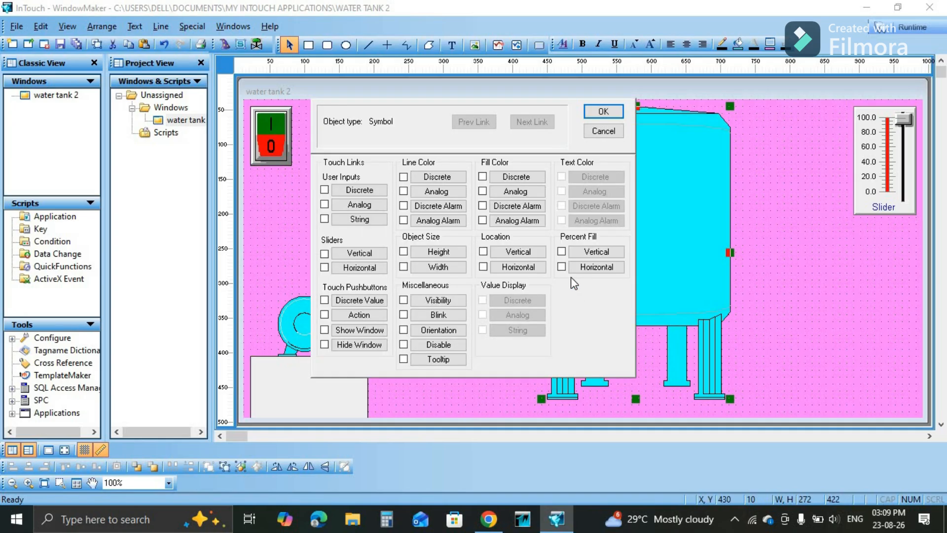
left_click(591, 256)
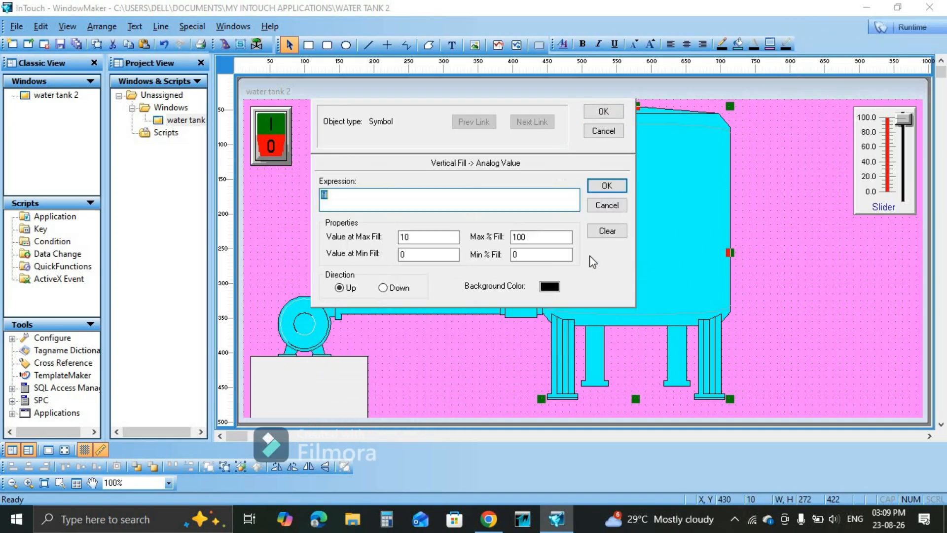
left_click(416, 254)
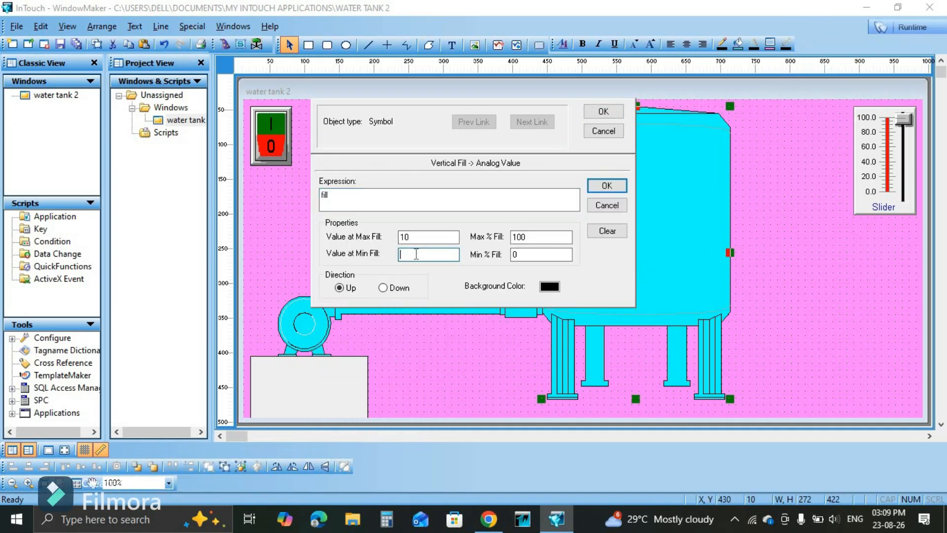
left_click(434, 240)
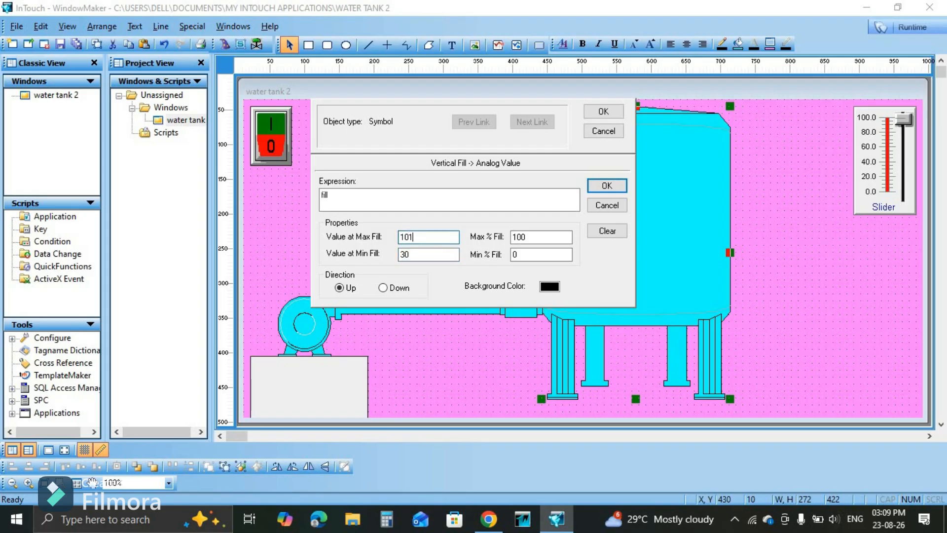
type("0")
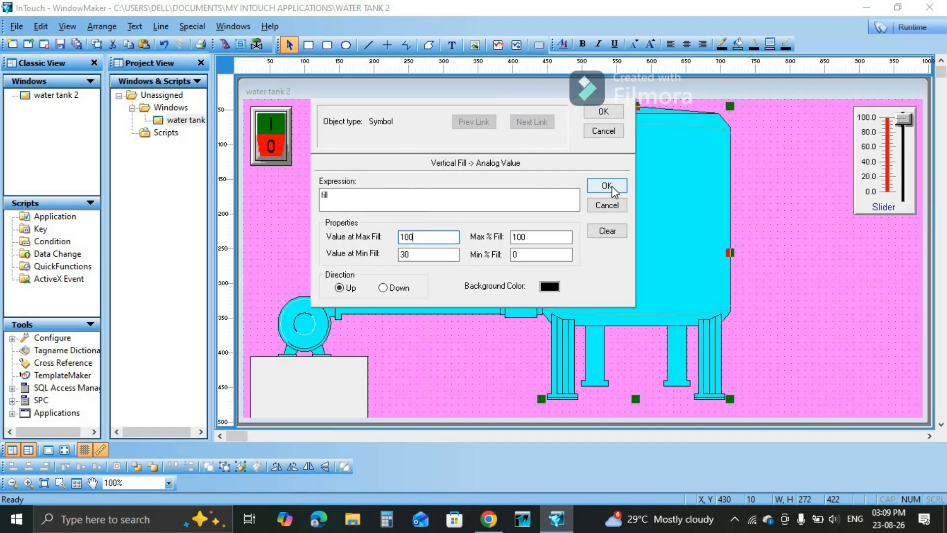
left_click(612, 186)
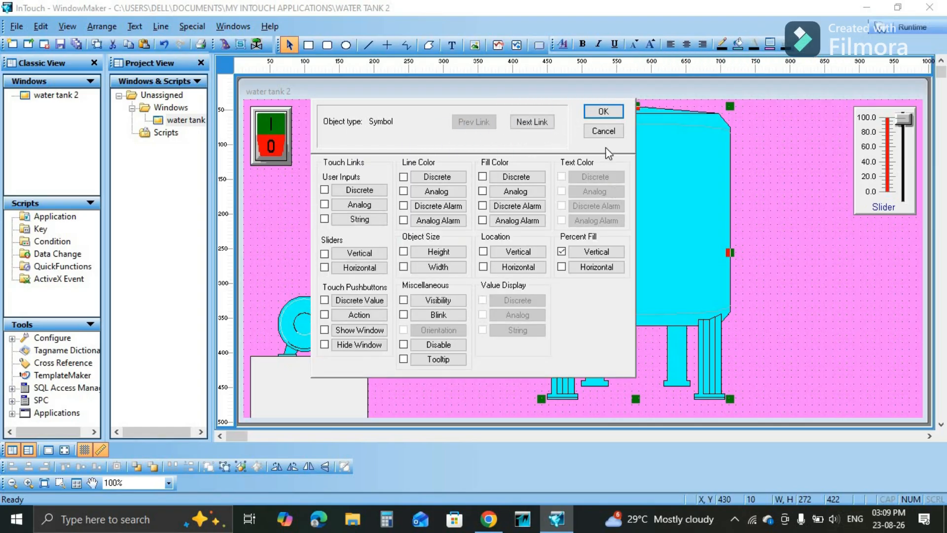
left_click(605, 113)
Step: Make the lower level sensor blink with a red fill colour when fill <40
double_click(540, 257)
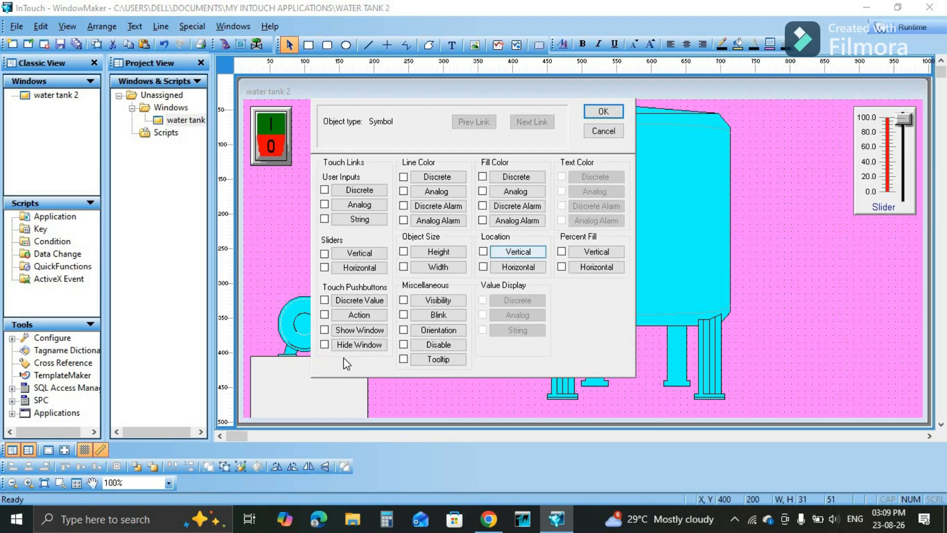
left_click(445, 310)
left_click(400, 294)
left_click(411, 351)
left_click(442, 204)
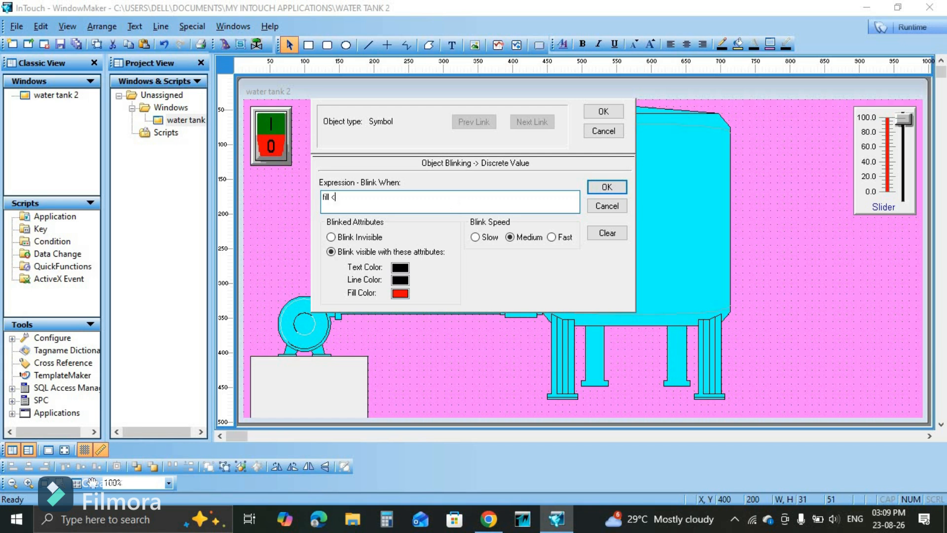
type("fill <40")
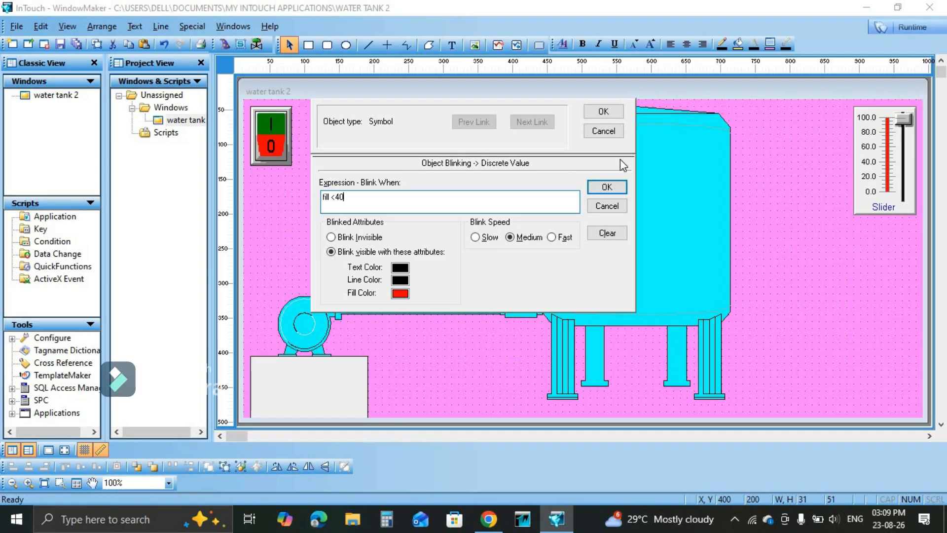
left_click(614, 187)
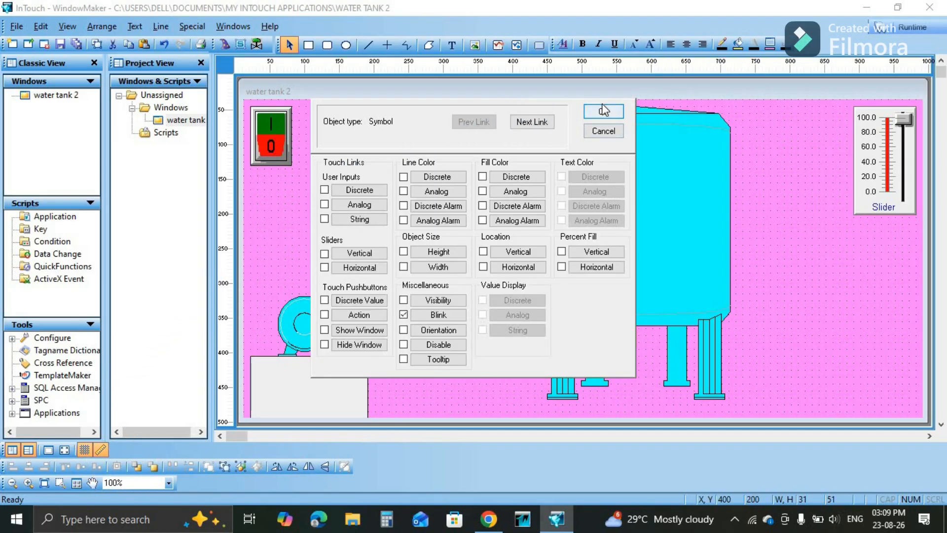
left_click(603, 112)
Step: Make the upper level sensor blink with the red fill colour when fill >90
double_click(539, 150)
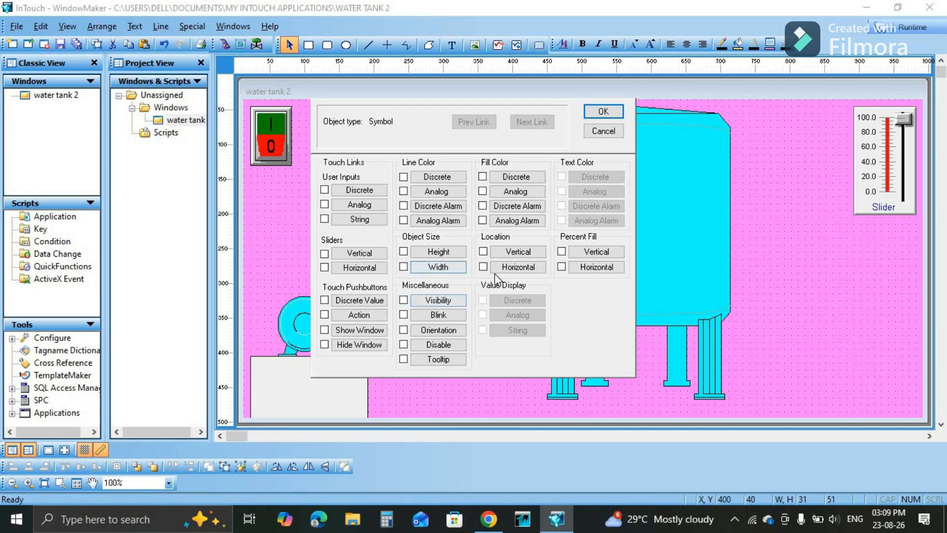
left_click(428, 315)
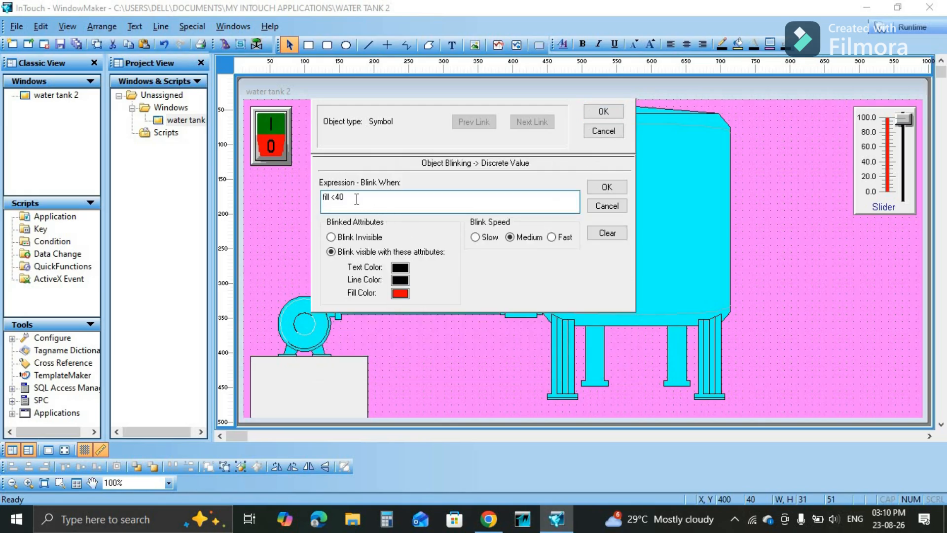
key("BackSpace")
type("80")
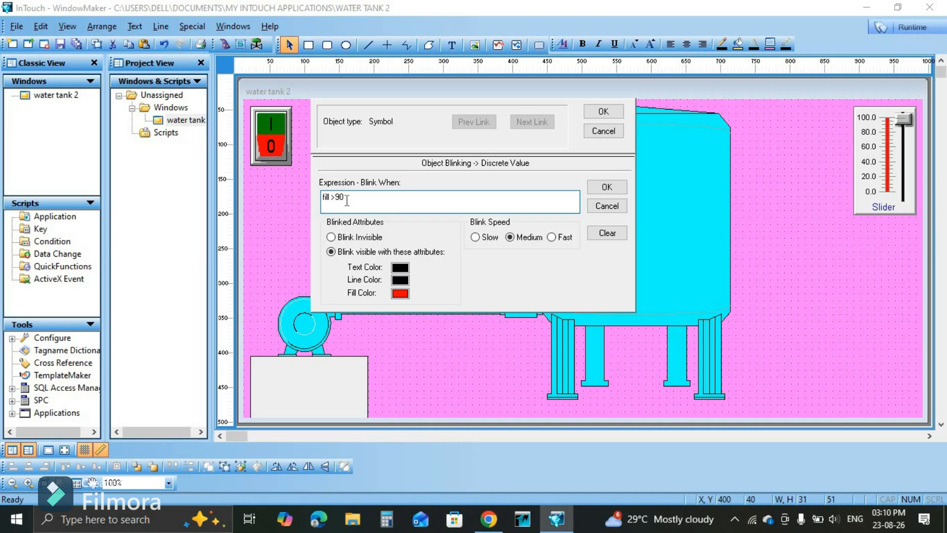
left_click(590, 189)
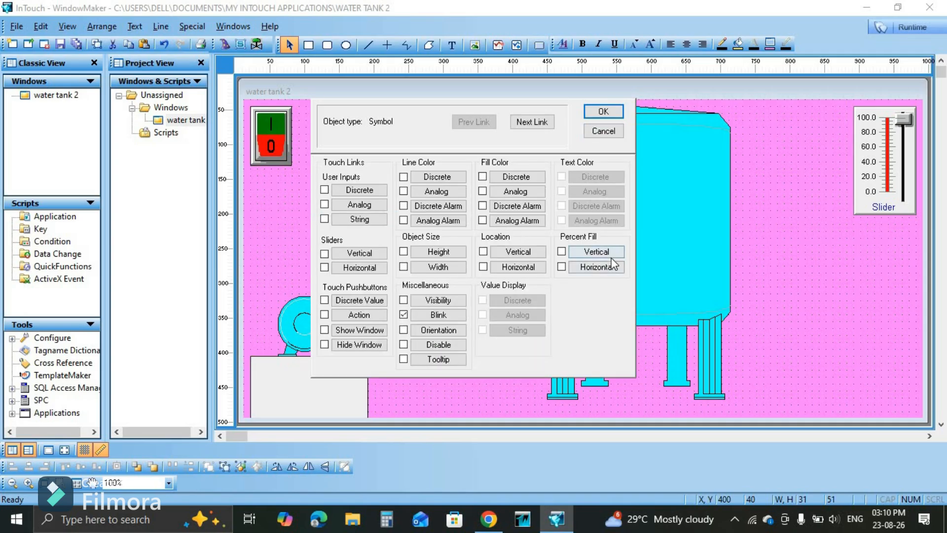
left_click(603, 189)
left_click(604, 111)
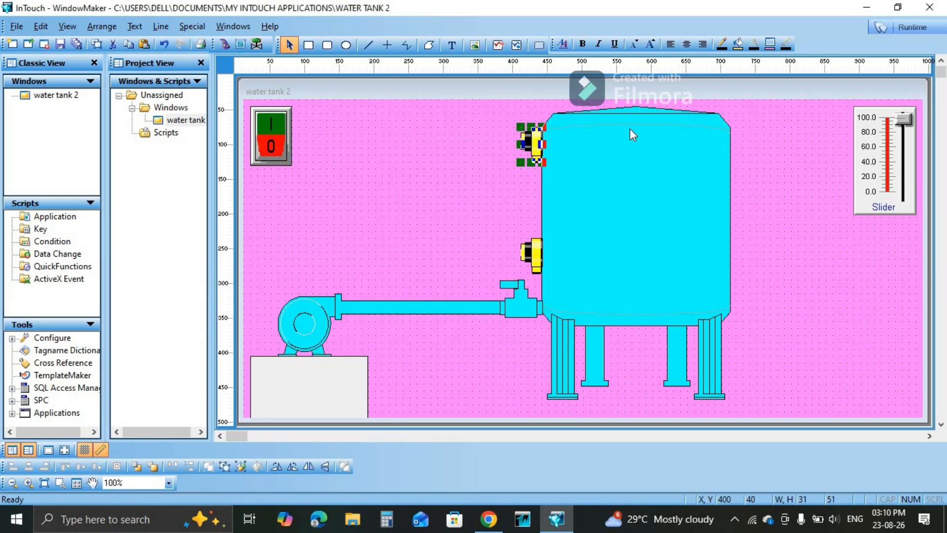
left_click(830, 308)
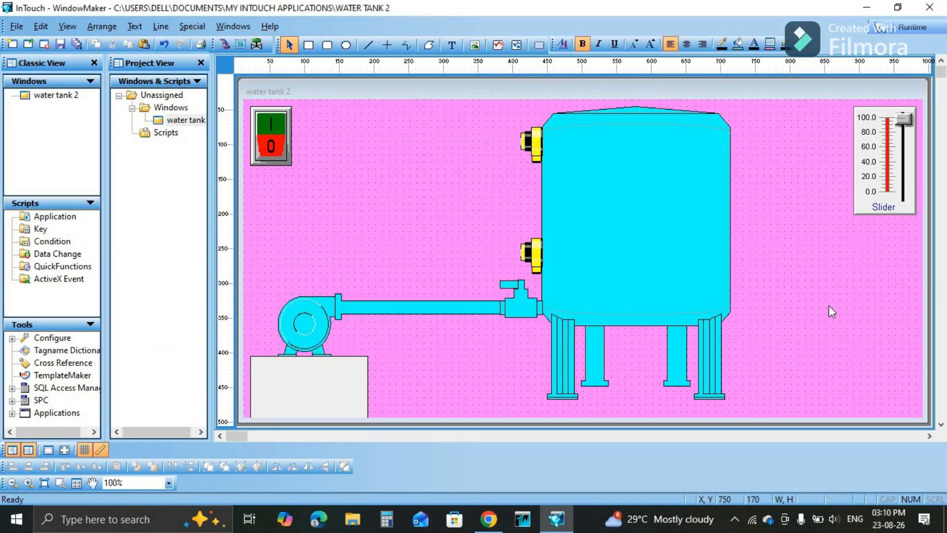
Step: Run the application in WindowViewer, dismissing the licence and demo notices, and raise the slider to its maximum to test the animation
left_click(926, 33)
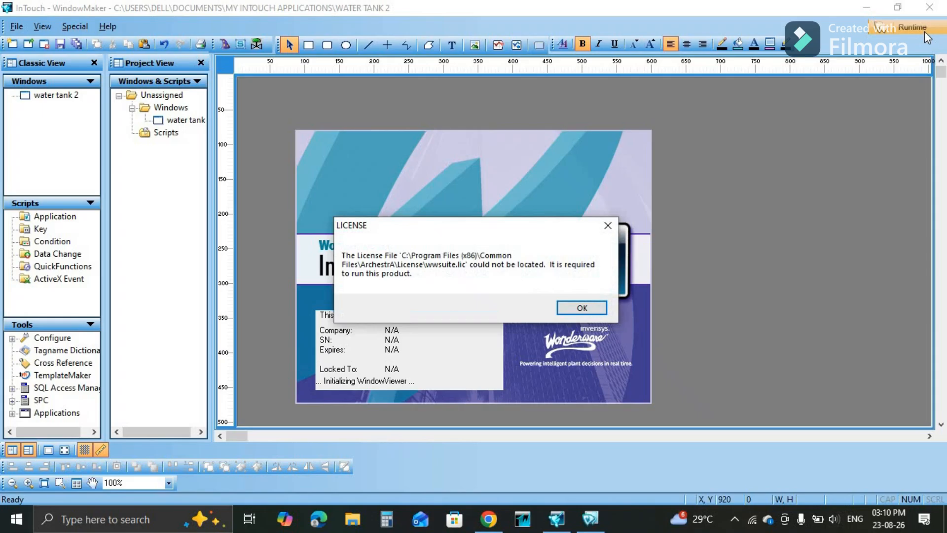
left_click(598, 311)
left_click(596, 308)
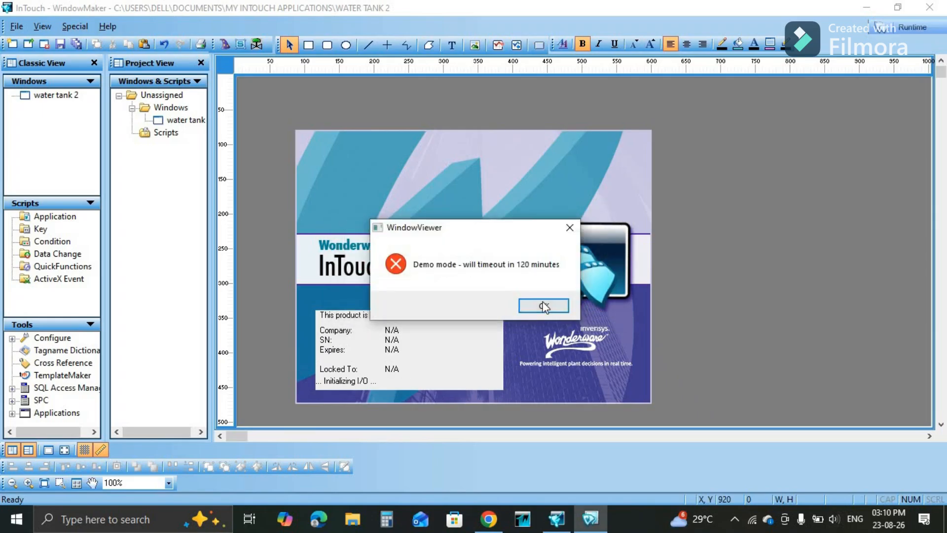
left_click(543, 306)
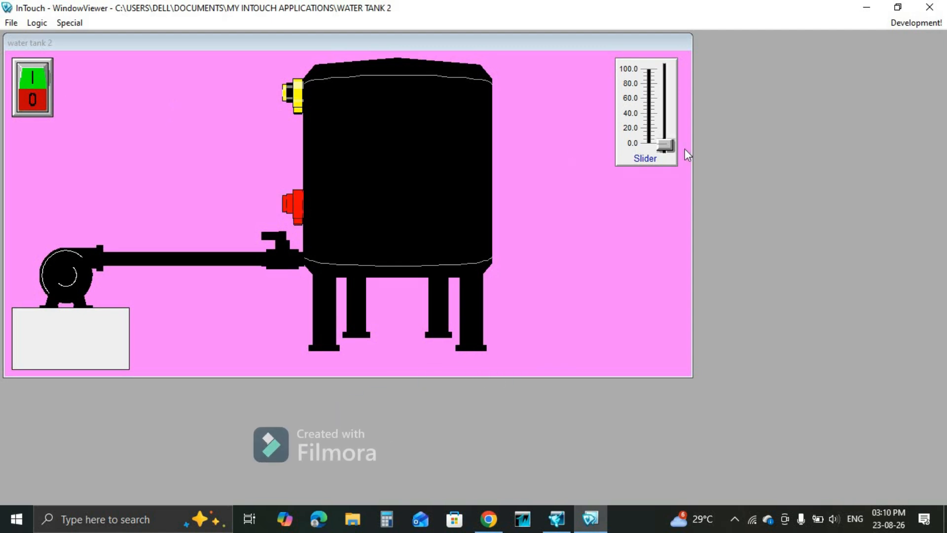
left_click_drag(671, 146, 674, 61)
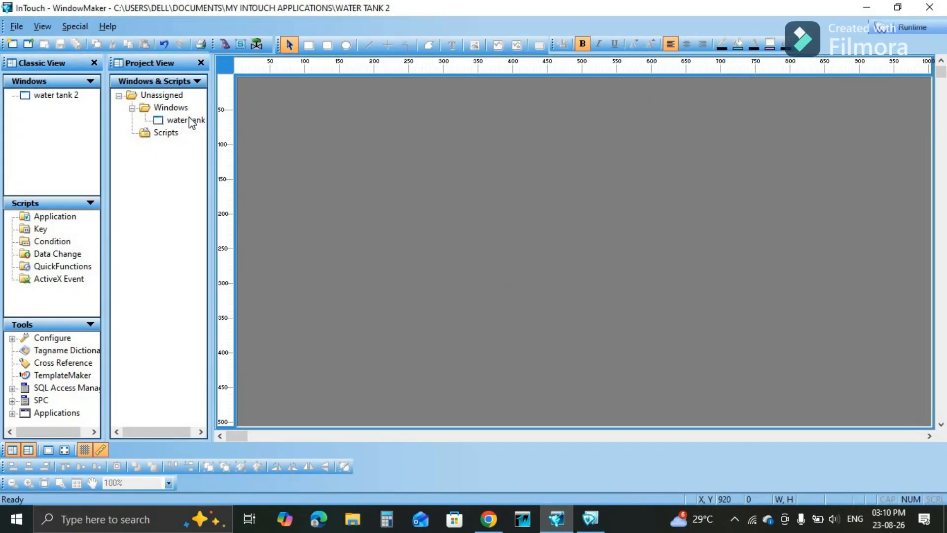
Step: Open the water tank 2 window and set the background colour of the pump's vertical percent fill to grey
double_click(186, 120)
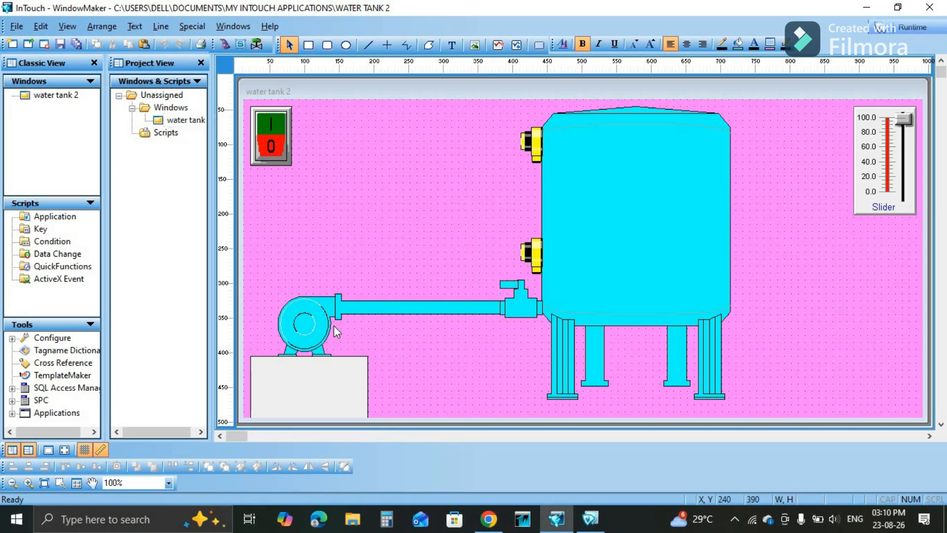
double_click(325, 331)
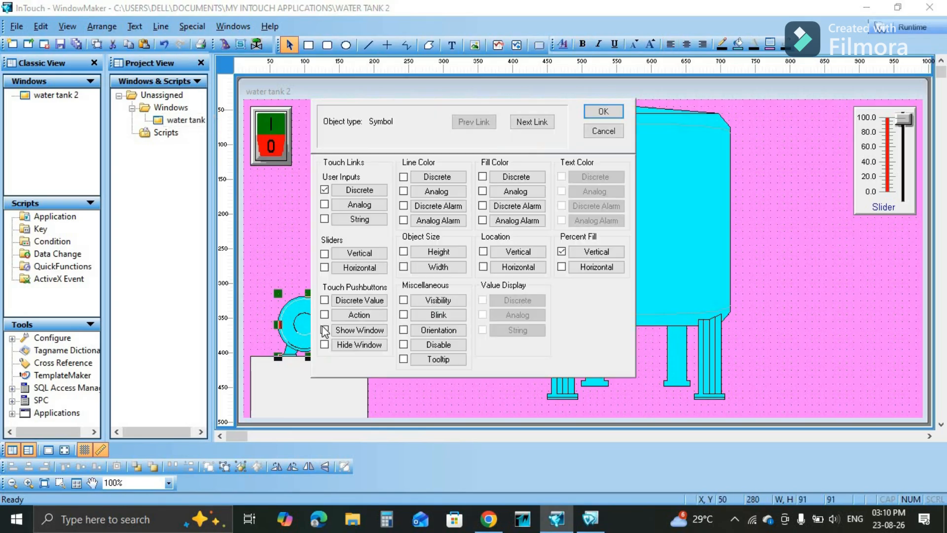
left_click(608, 253)
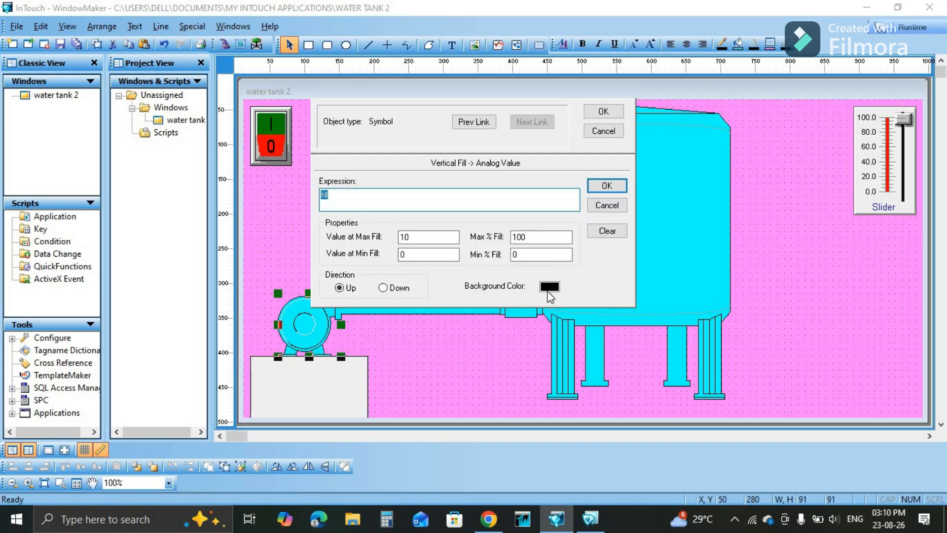
left_click(549, 286)
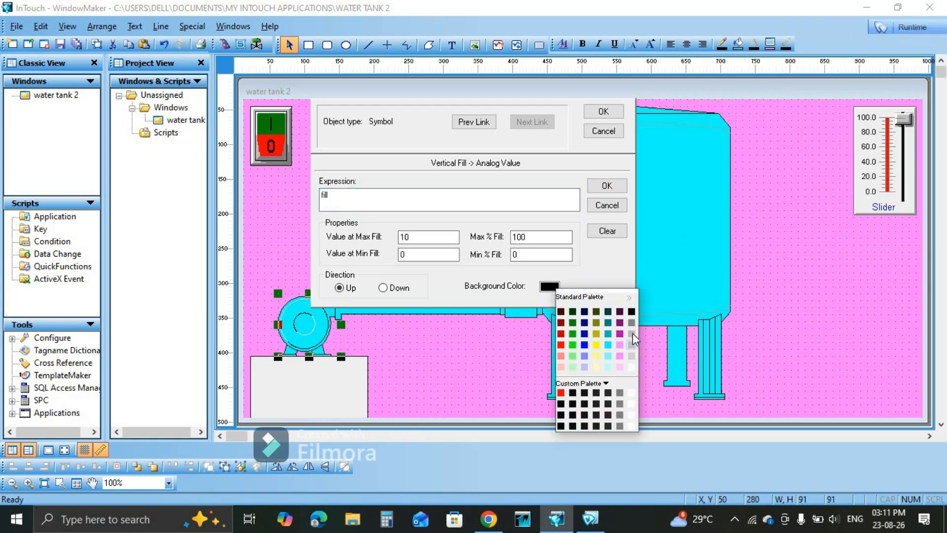
left_click(632, 333)
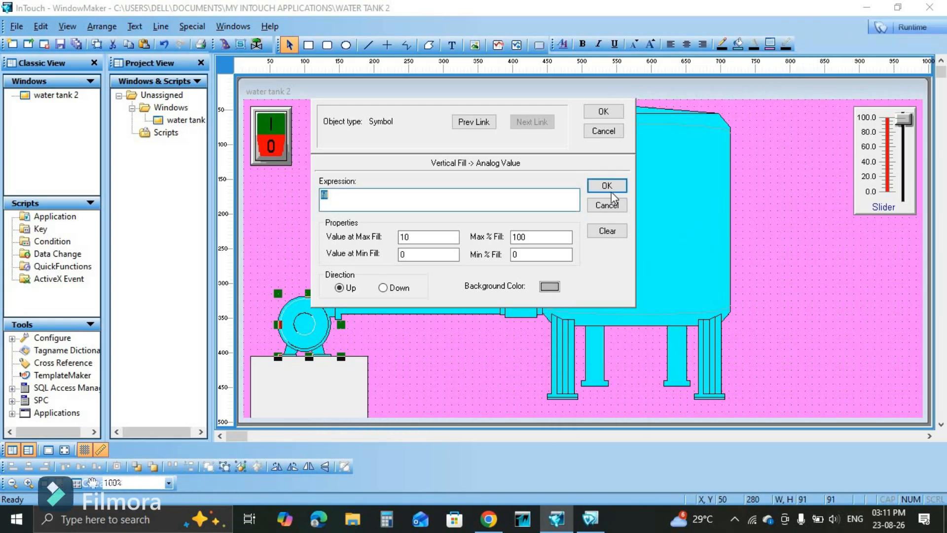
left_click(607, 186)
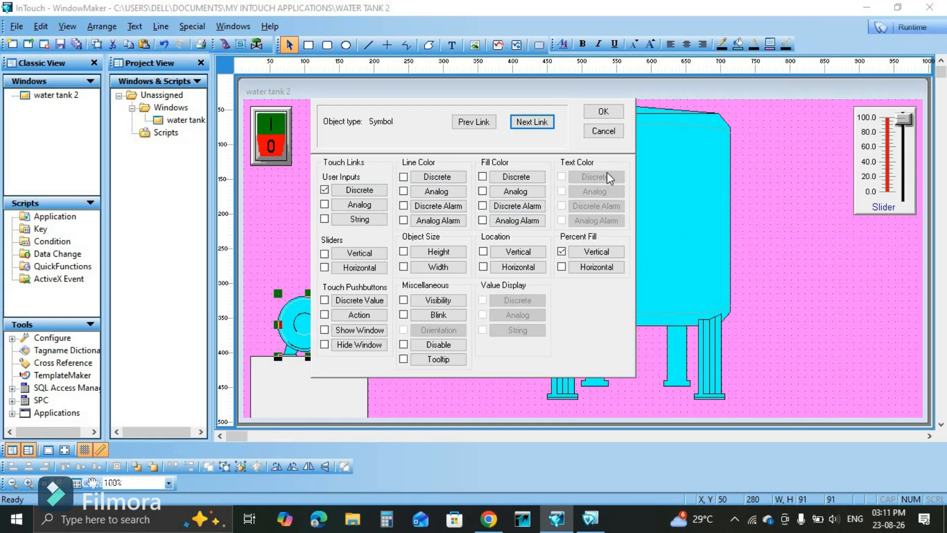
left_click(605, 112)
Step: Set the background colour of the pipe's horizontal percent fill to grey
double_click(433, 304)
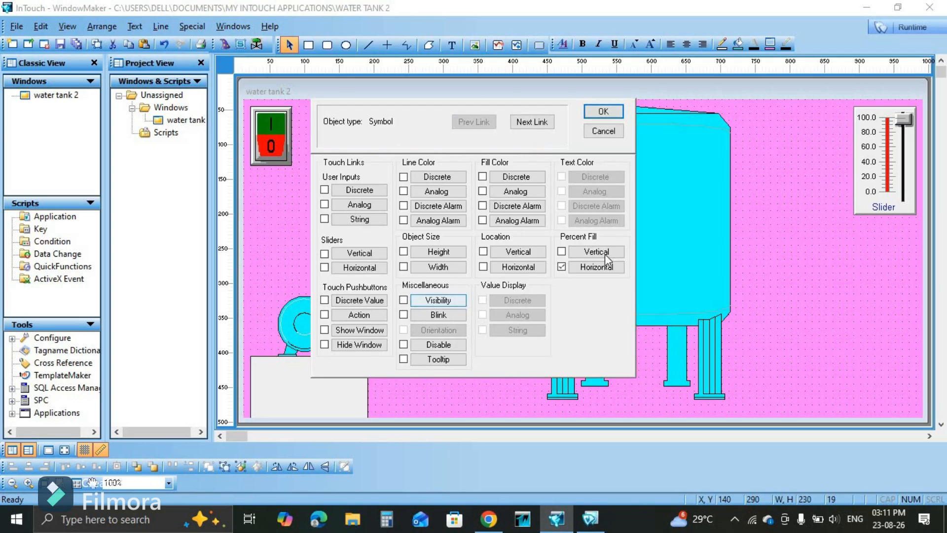
left_click(599, 267)
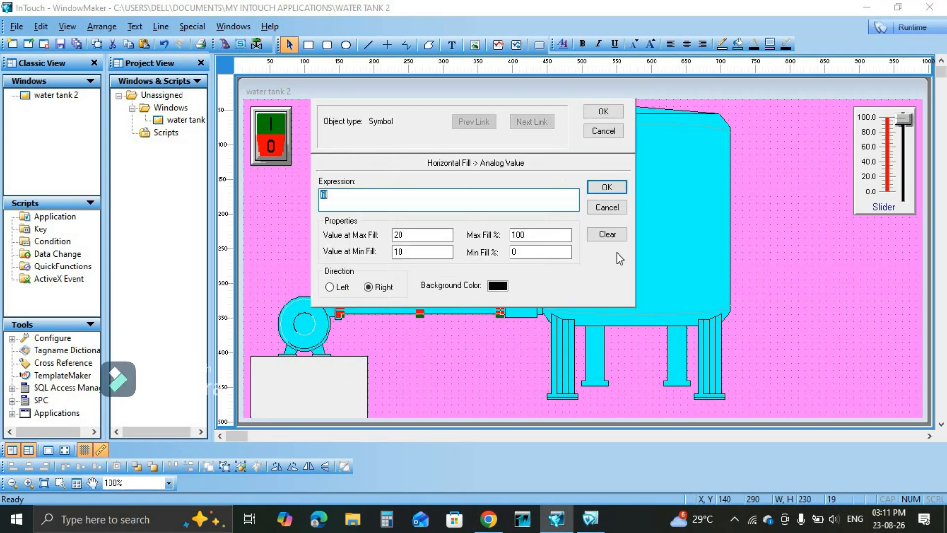
left_click(498, 286)
left_click(581, 330)
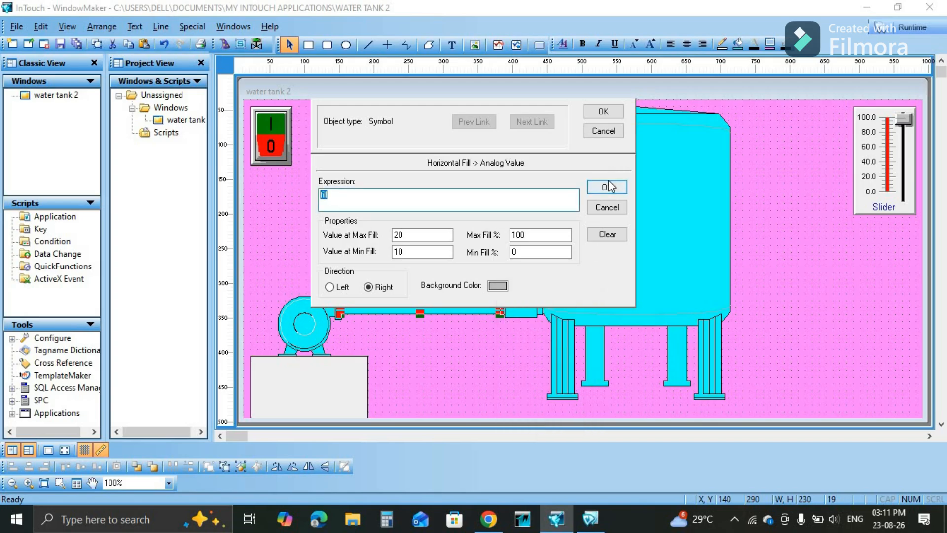
left_click(607, 187)
left_click(603, 112)
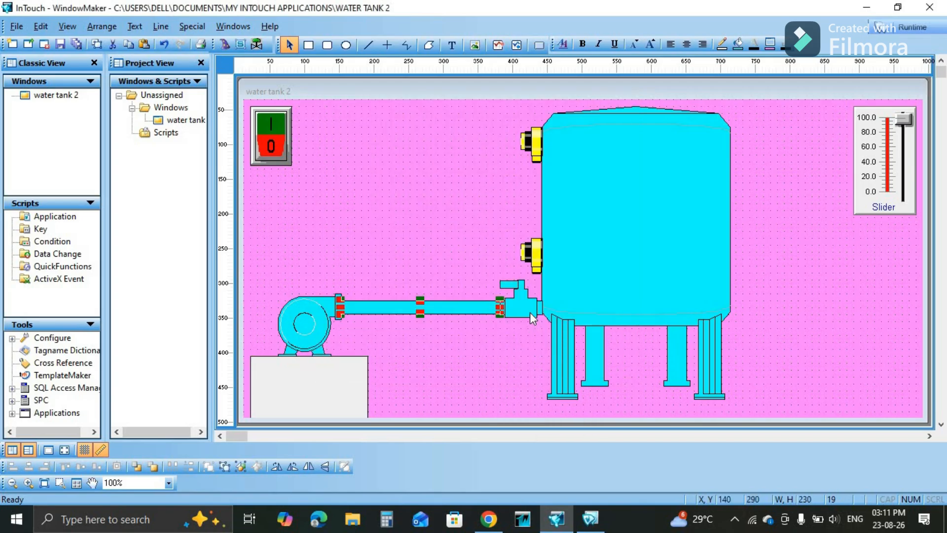
Step: Set the background colour of the valve's horizontal percent fill to grey
double_click(530, 313)
left_click(599, 269)
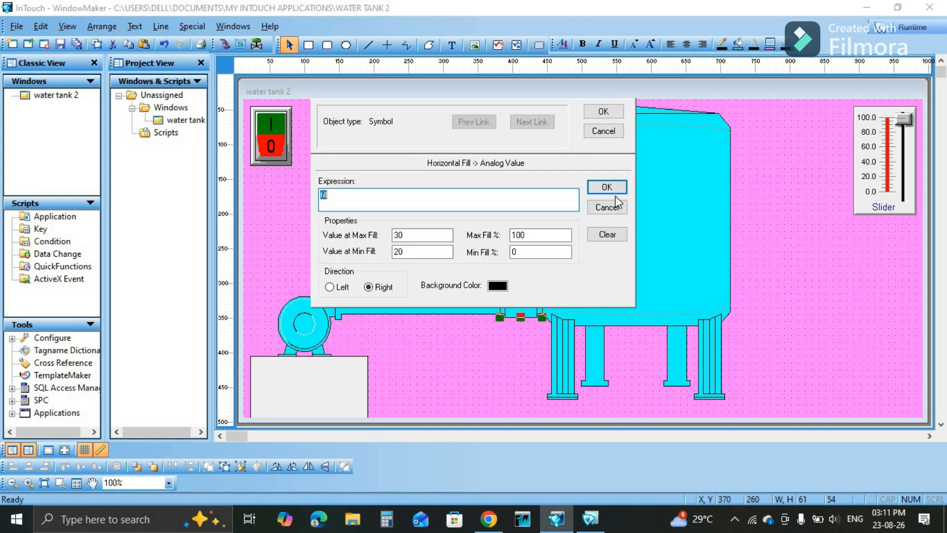
left_click(499, 286)
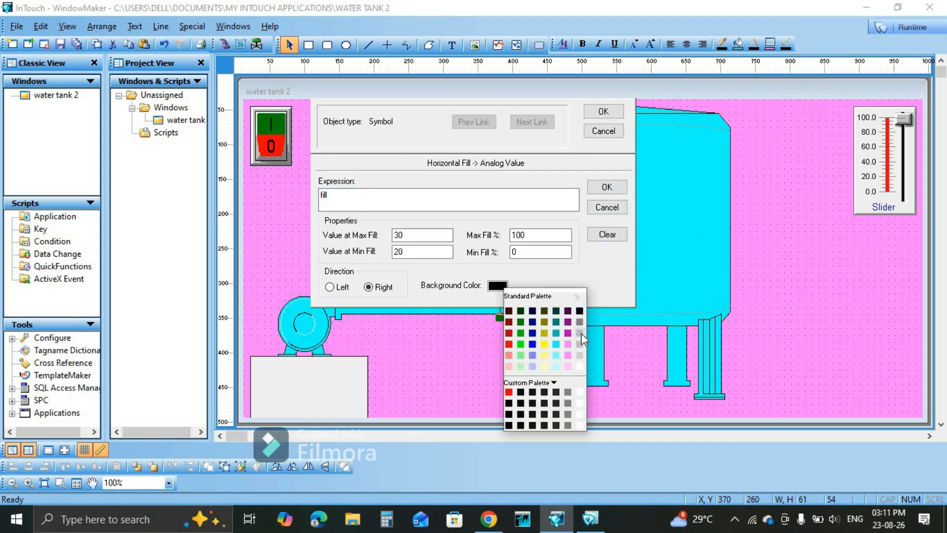
left_click(581, 334)
left_click(607, 188)
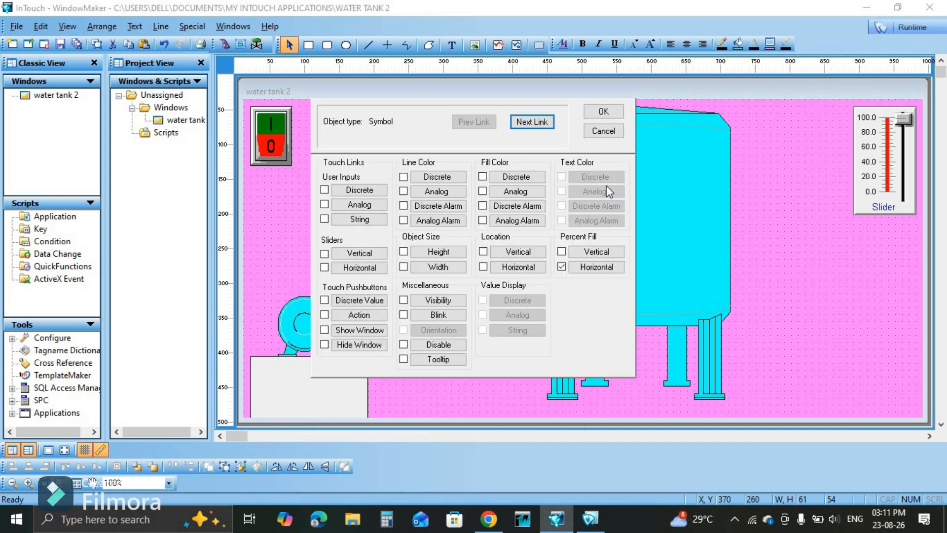
left_click(606, 111)
Step: Set the background colour of the tank's vertical percent fill to grey
double_click(623, 217)
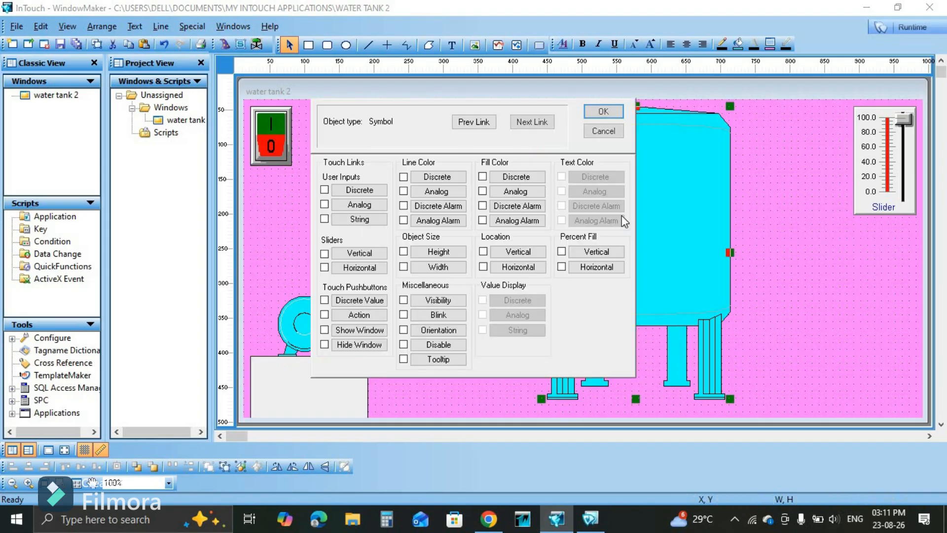
left_click(586, 254)
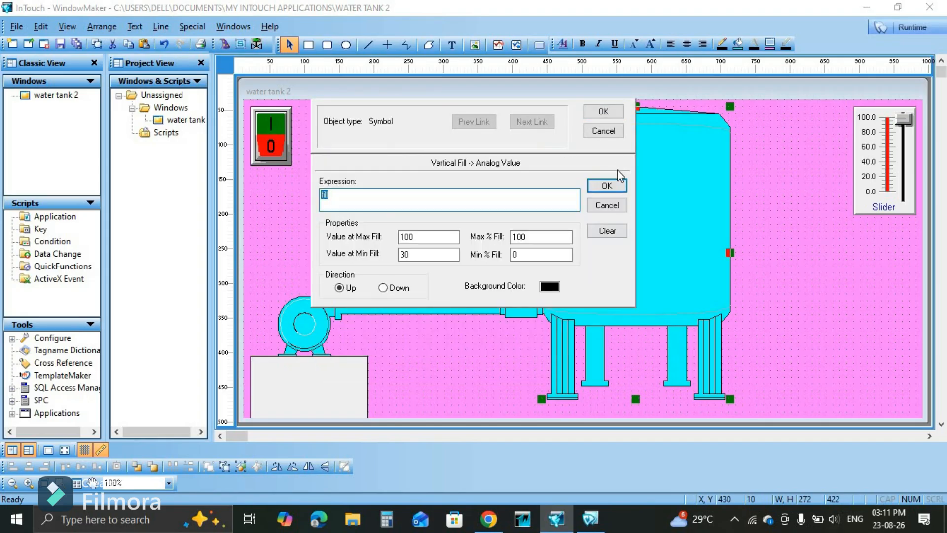
left_click(549, 293)
left_click(633, 330)
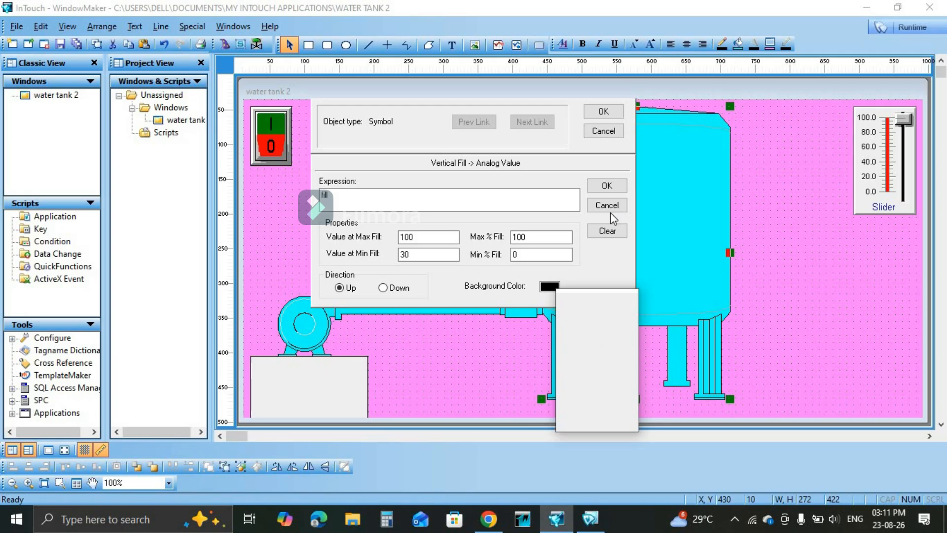
left_click(604, 186)
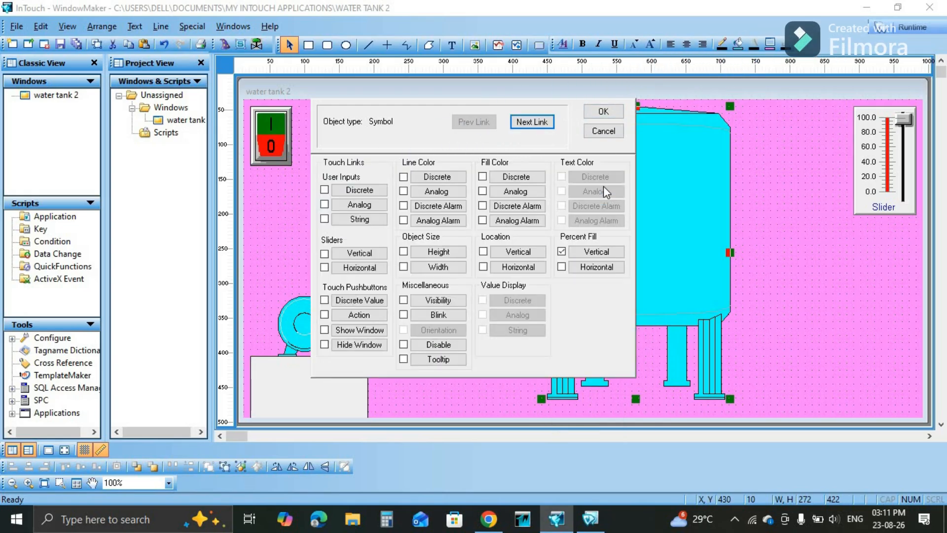
left_click(617, 114)
Step: Examine the water tank 2 window script for the While Showing and On Show conditions, then close the script editor
right_click(449, 200)
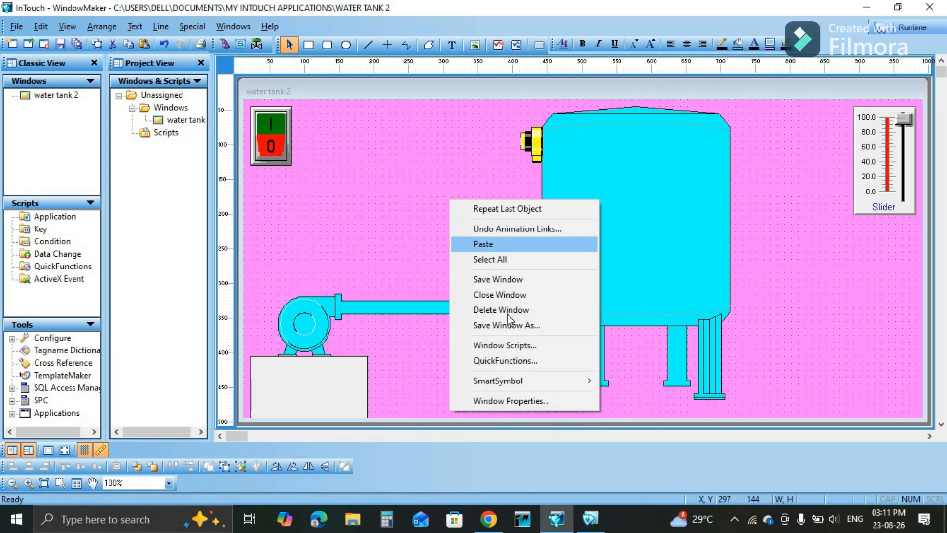
left_click(524, 345)
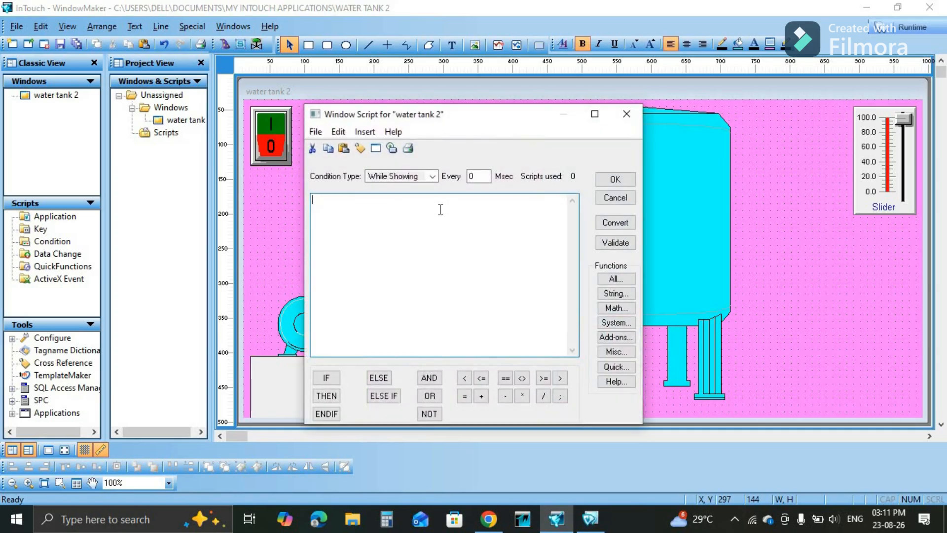
left_click(425, 177)
left_click(414, 189)
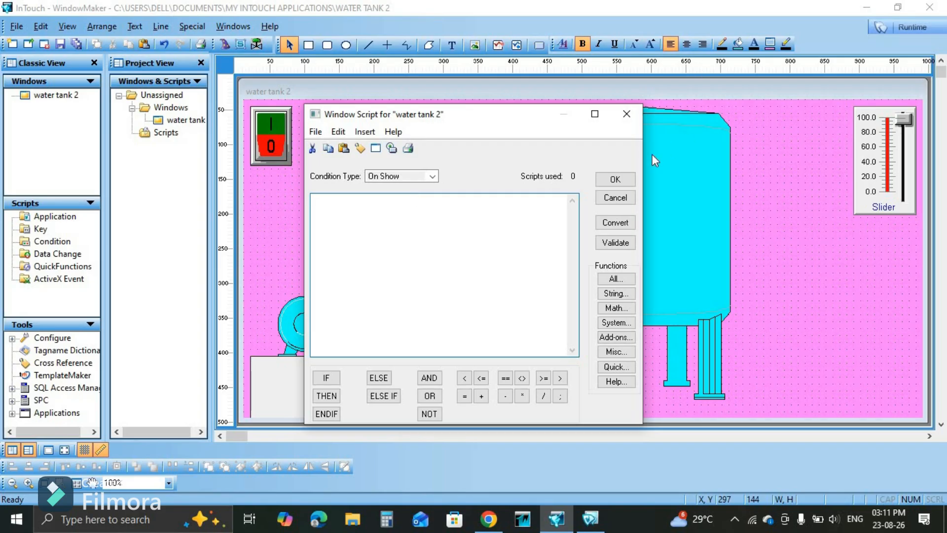
left_click(630, 180)
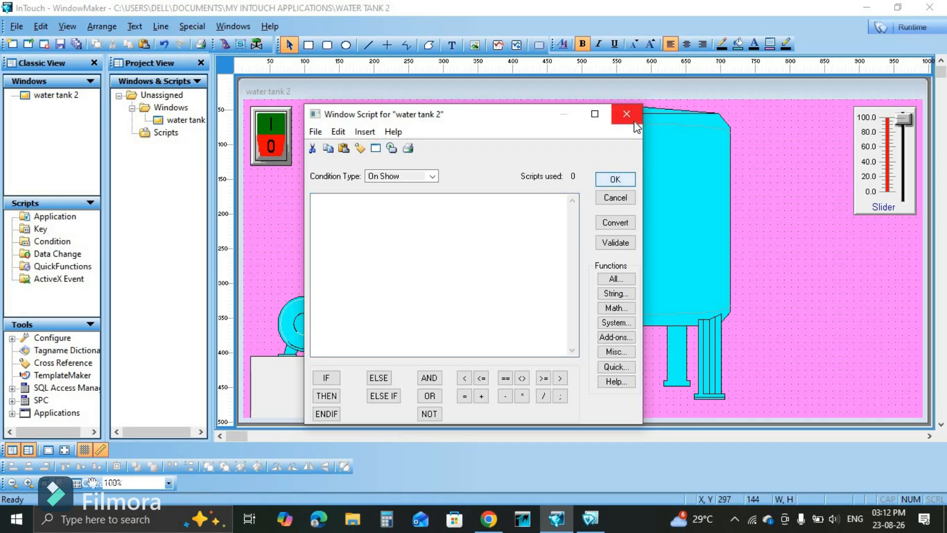
left_click(634, 121)
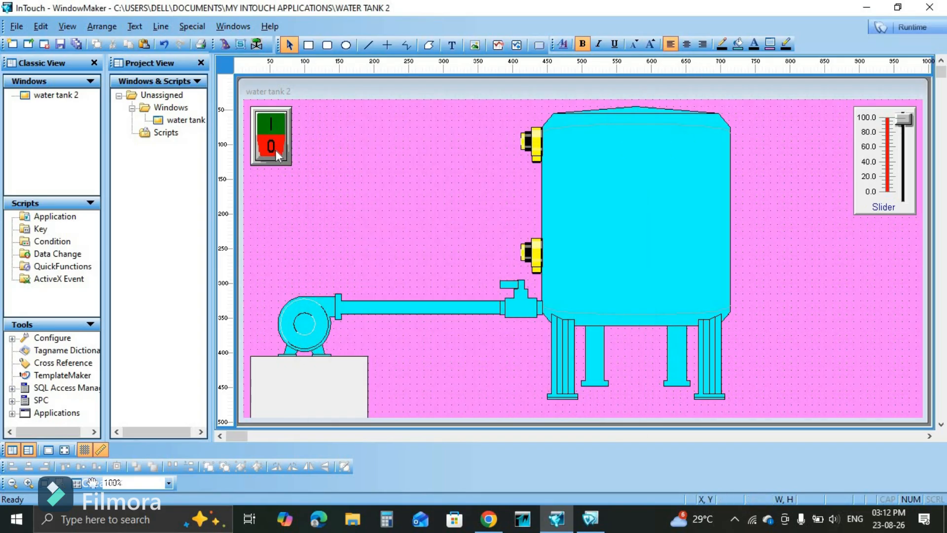
Step: Check which tagnames are assigned to the on/off switch and to the pump's discrete user input
double_click(275, 150)
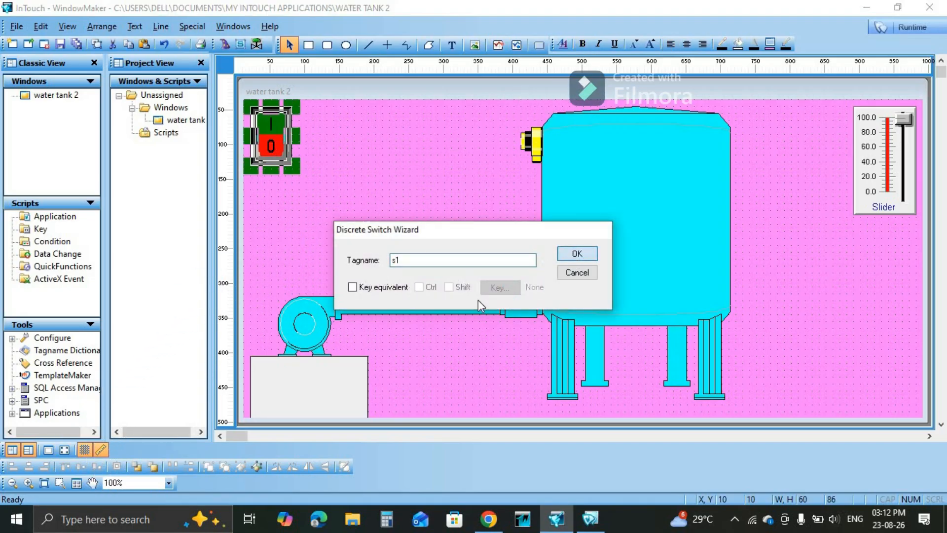
key("Return")
left_click(306, 331)
double_click(306, 331)
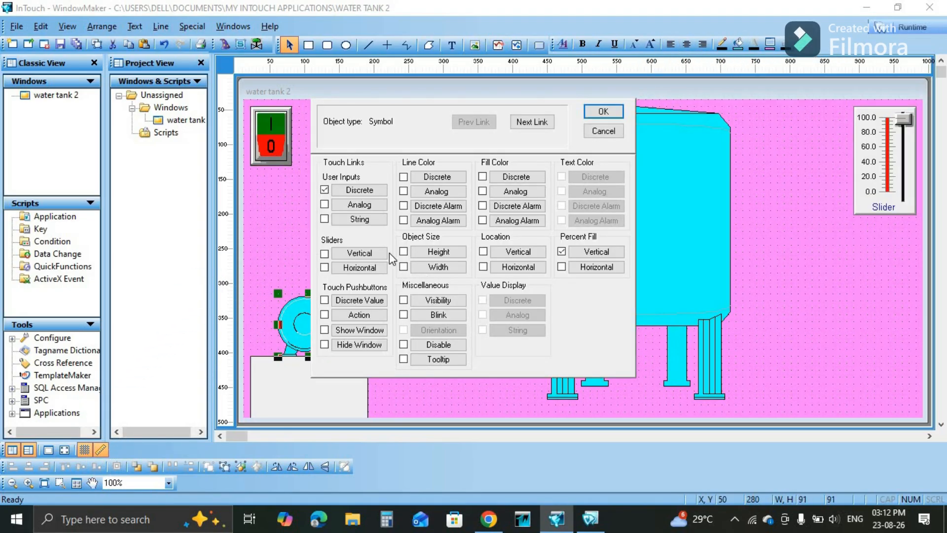
left_click(374, 189)
left_click(605, 189)
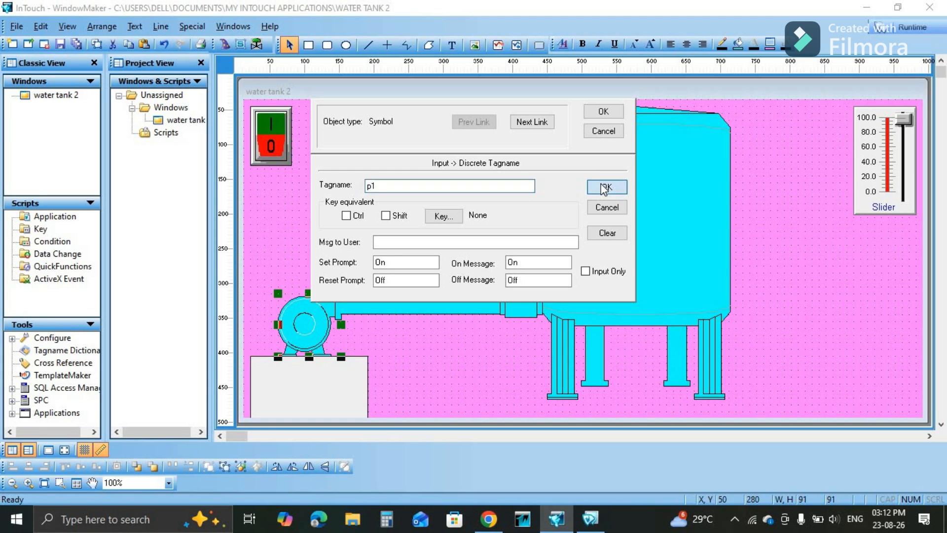
left_click(618, 113)
Step: Give the pipe a discrete user input link on a new memory discrete tag p2 with the comment "pipe"
double_click(436, 306)
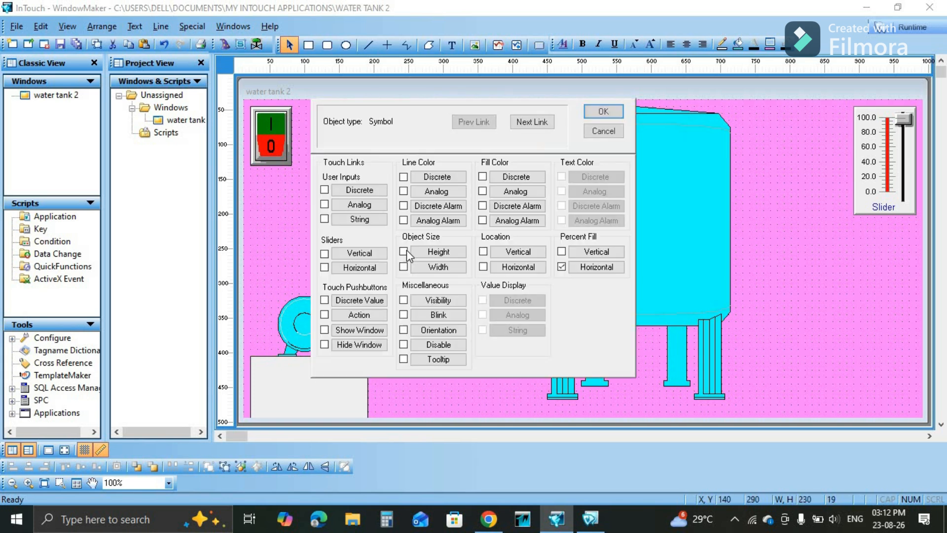
left_click(356, 192)
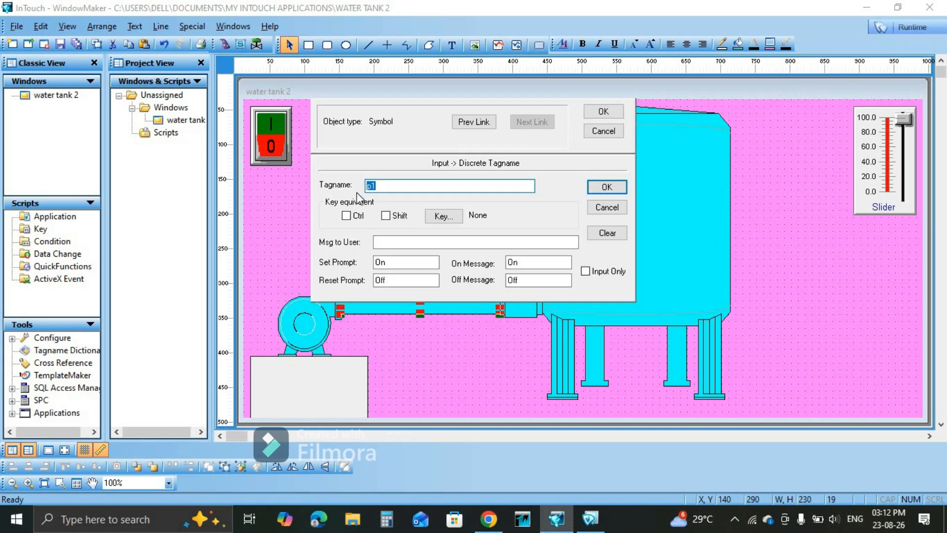
type("p2")
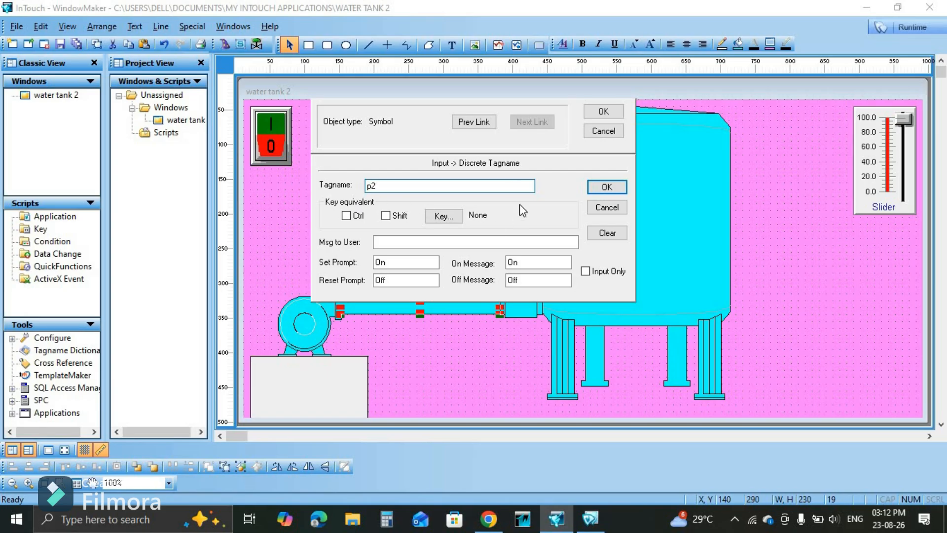
left_click(603, 111)
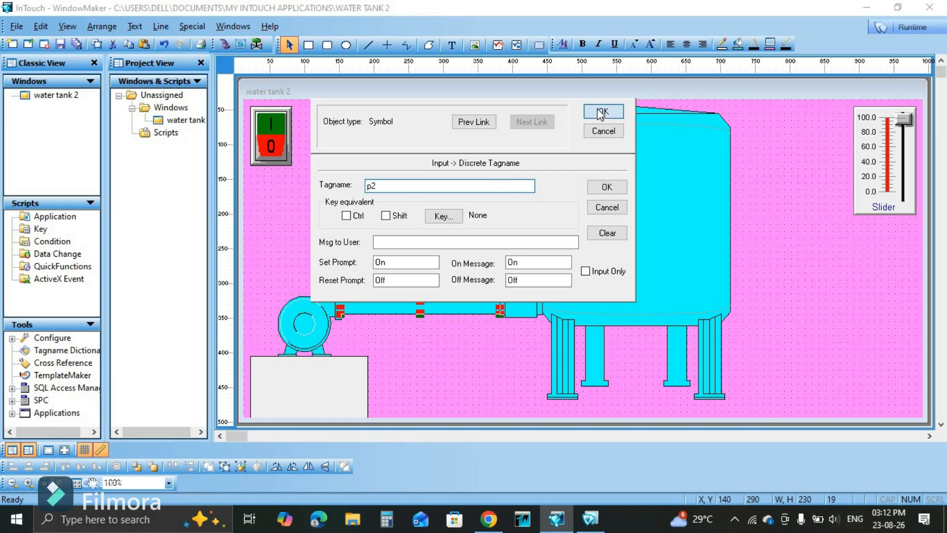
left_click(449, 289)
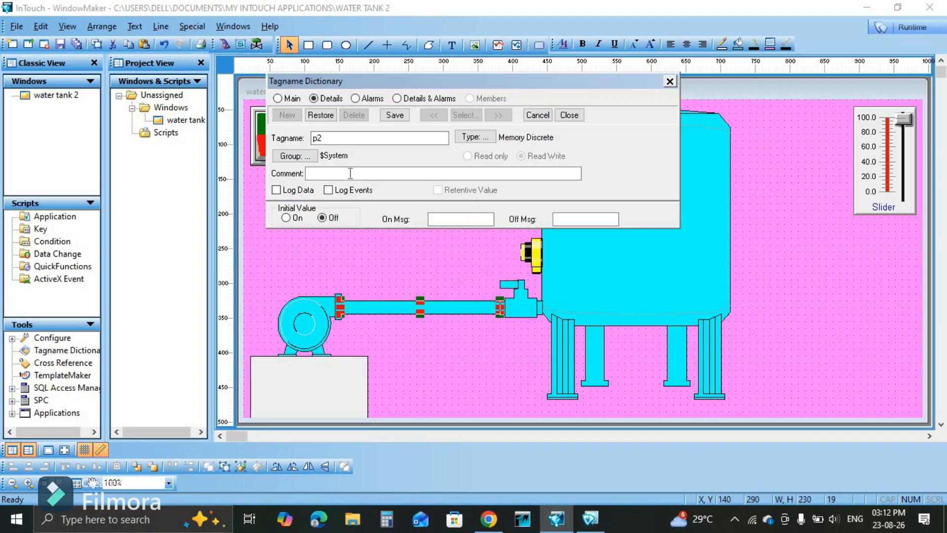
type("pipe")
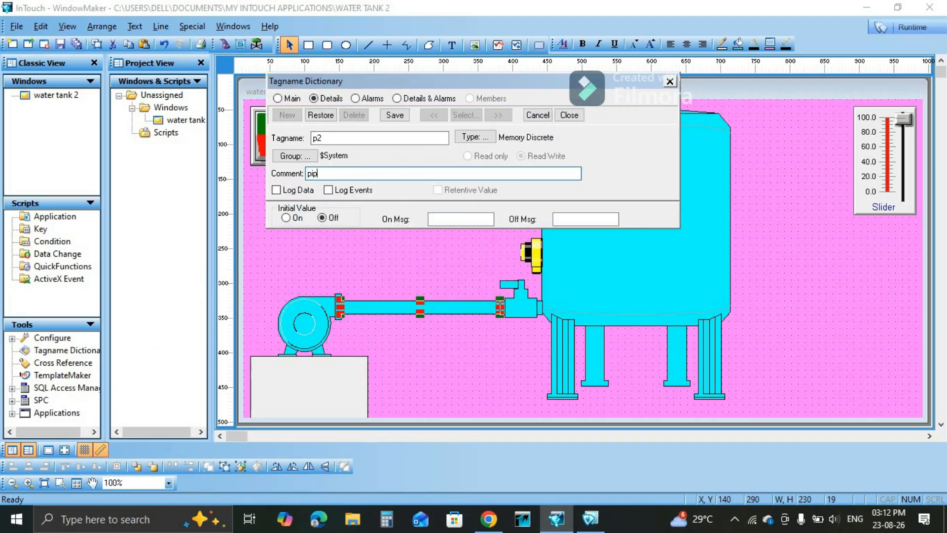
left_click(399, 115)
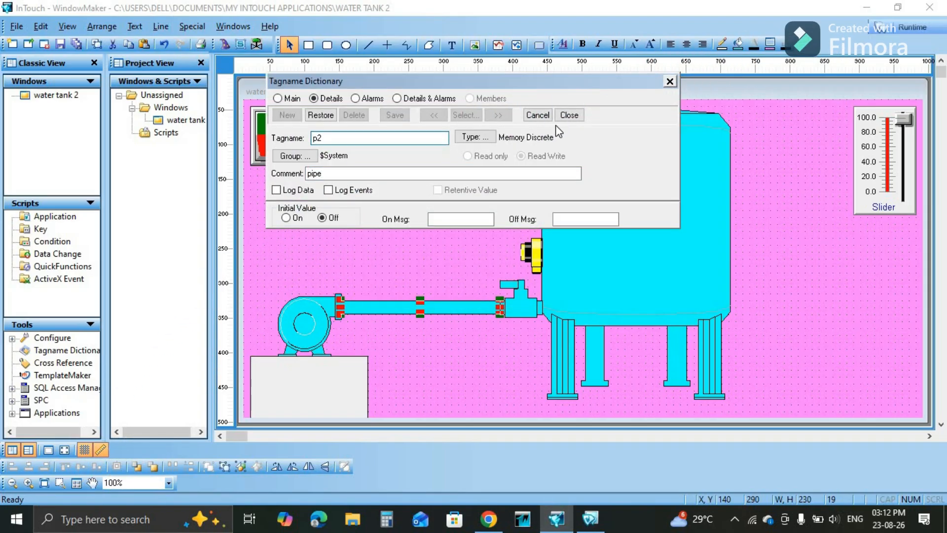
left_click(569, 115)
left_click(604, 113)
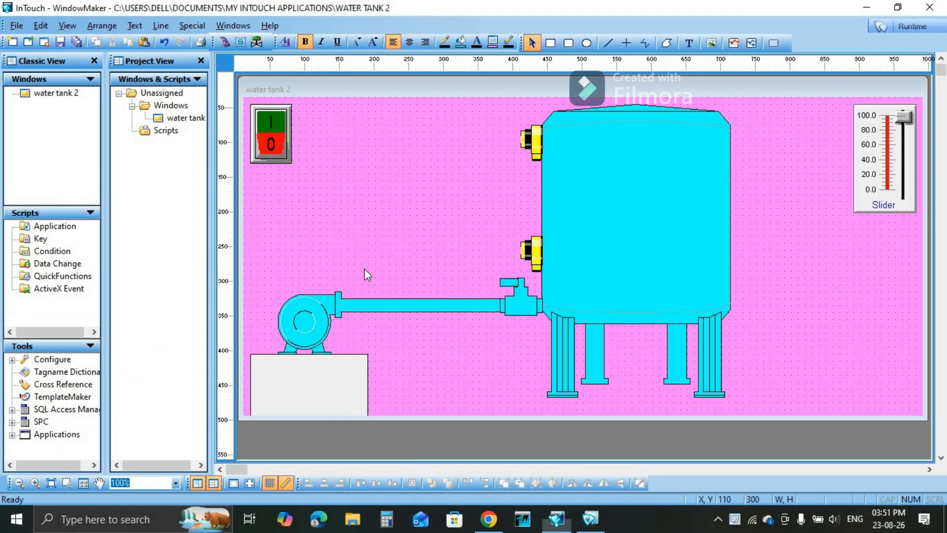
Step: Check which tagnames the discrete user input links of the pump and the pipe use
right_click(317, 307)
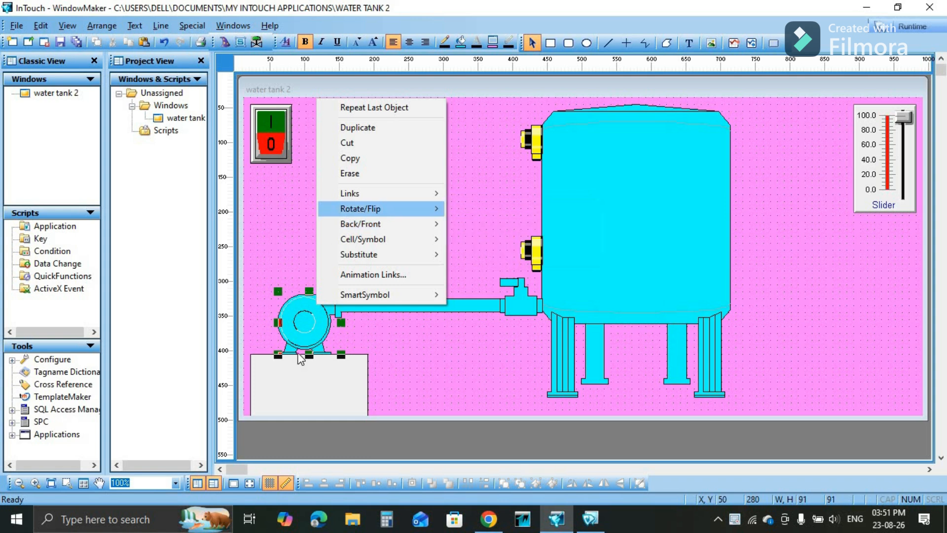
double_click(316, 328)
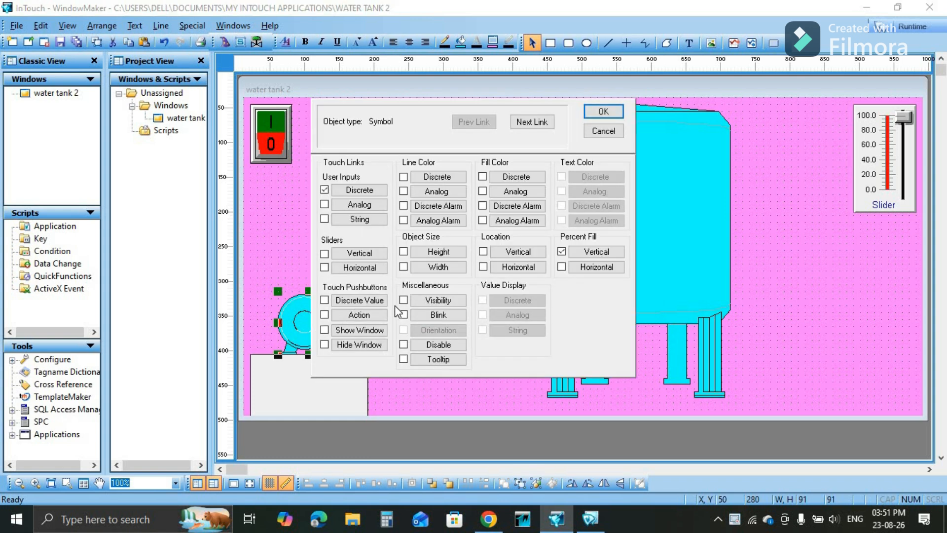
left_click(359, 190)
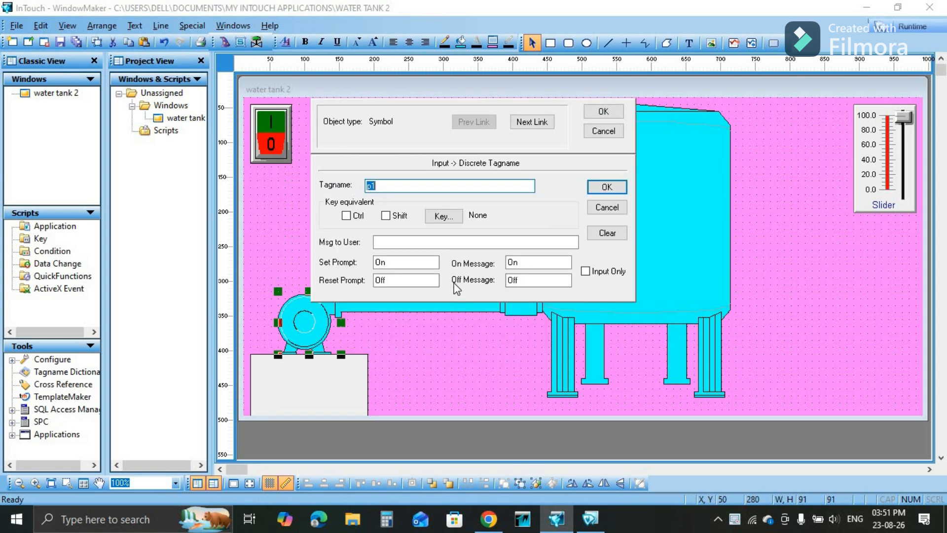
left_click(607, 187)
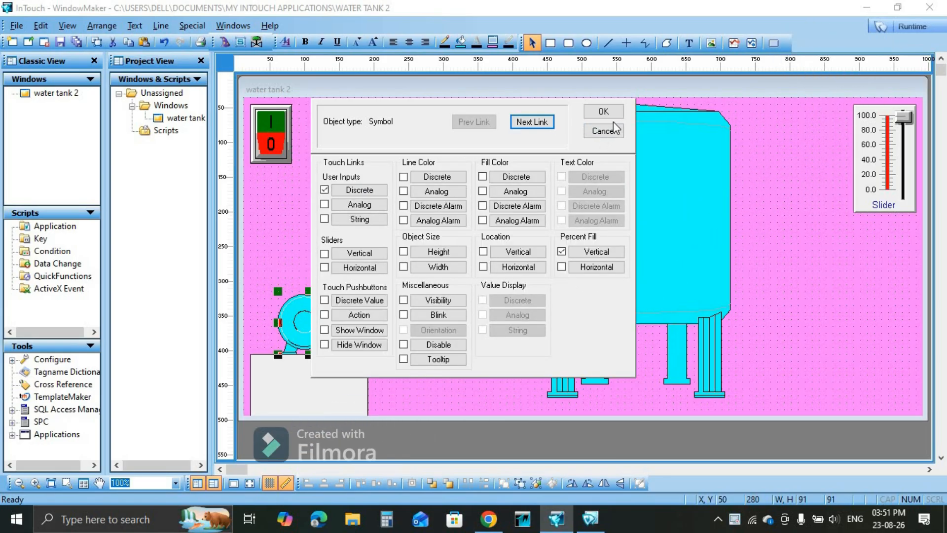
left_click(614, 111)
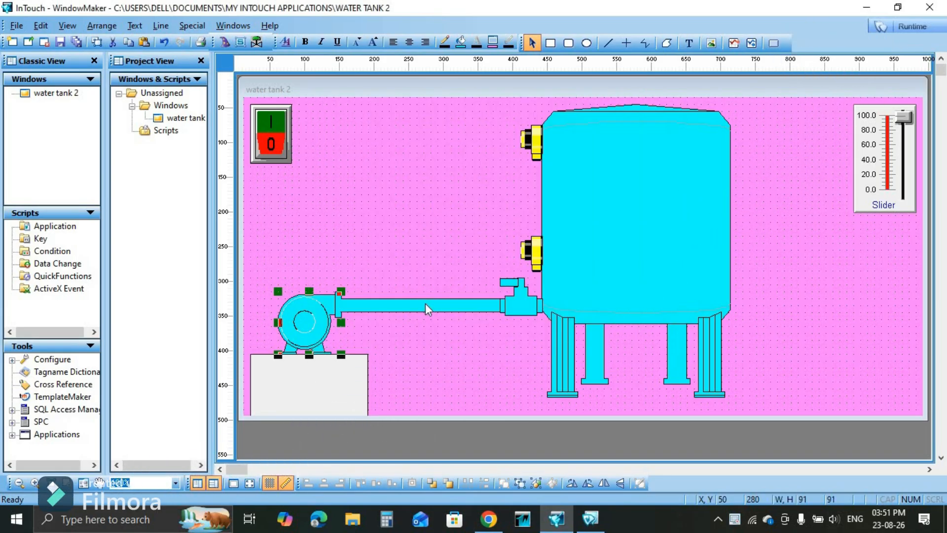
double_click(426, 303)
left_click(364, 192)
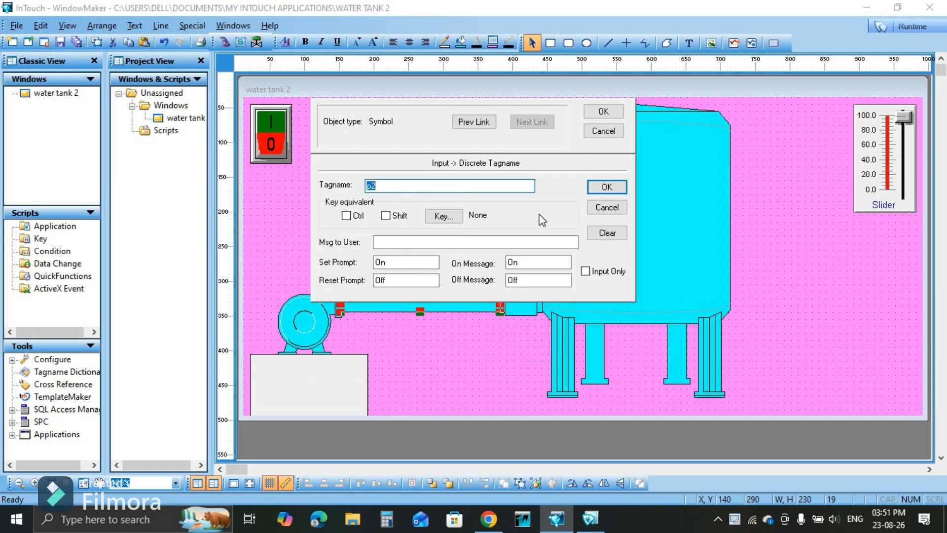
left_click(610, 187)
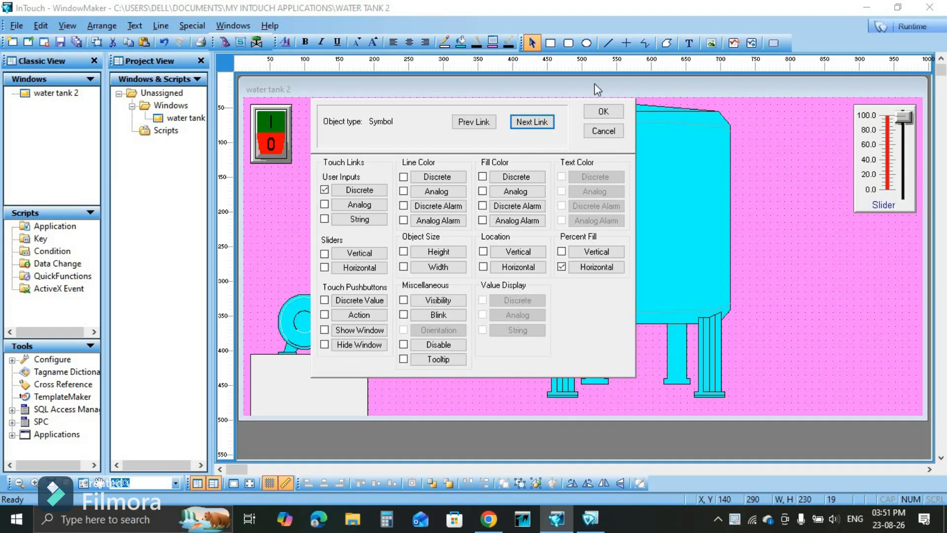
left_click(605, 111)
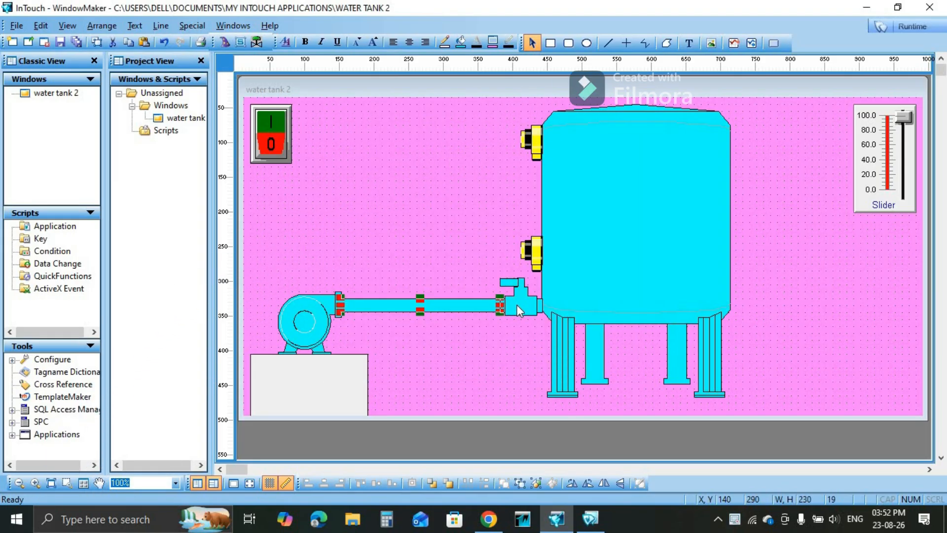
Step: Give the valve a discrete user input link on a new memory discrete tag v1 with the comment "valve"
double_click(514, 303)
left_click(369, 191)
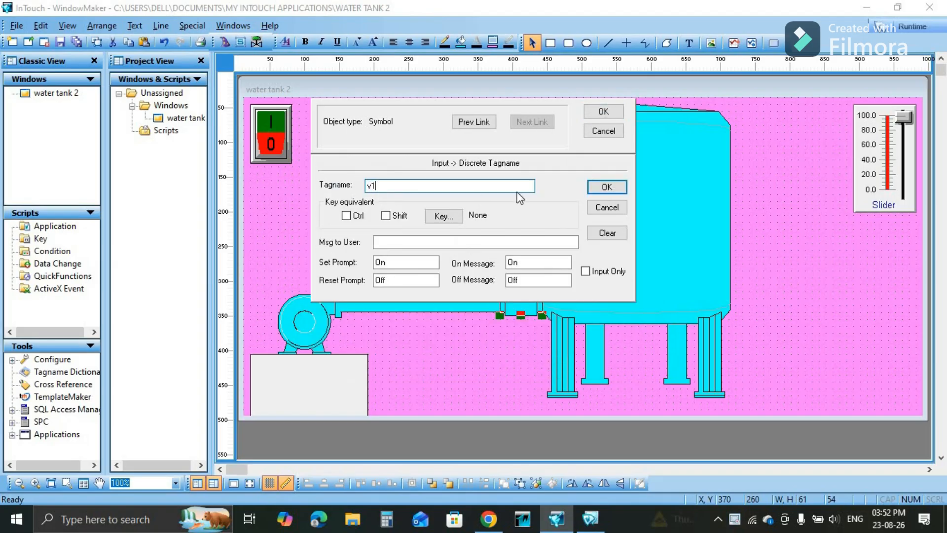
left_click(612, 190)
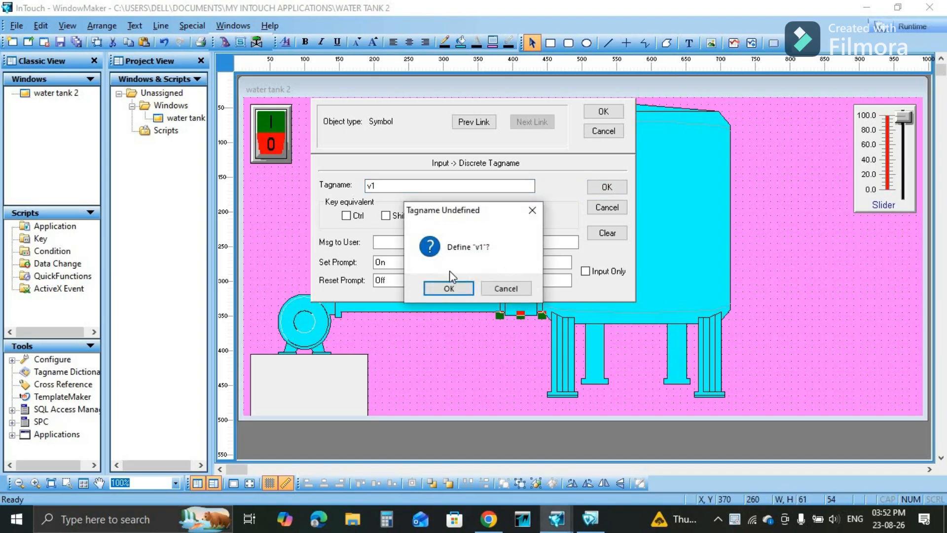
left_click(444, 289)
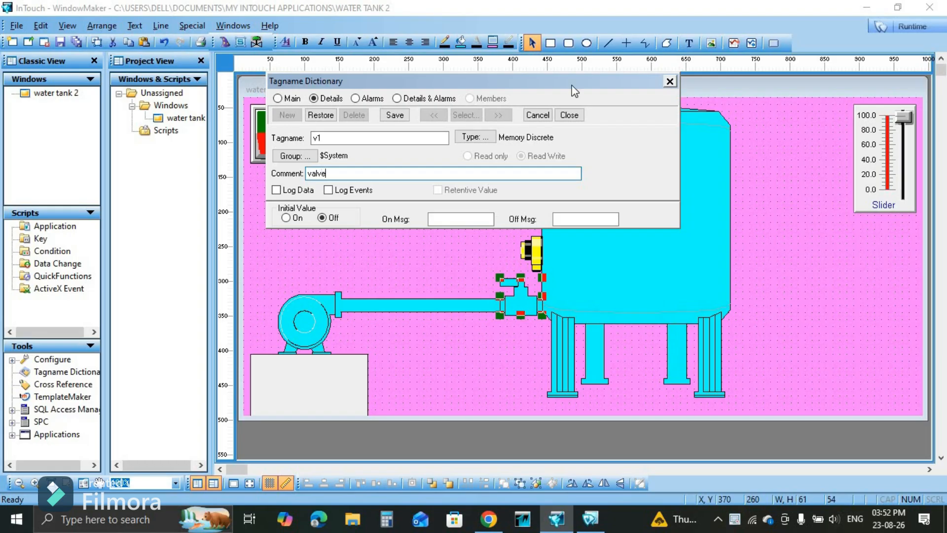
left_click(571, 117)
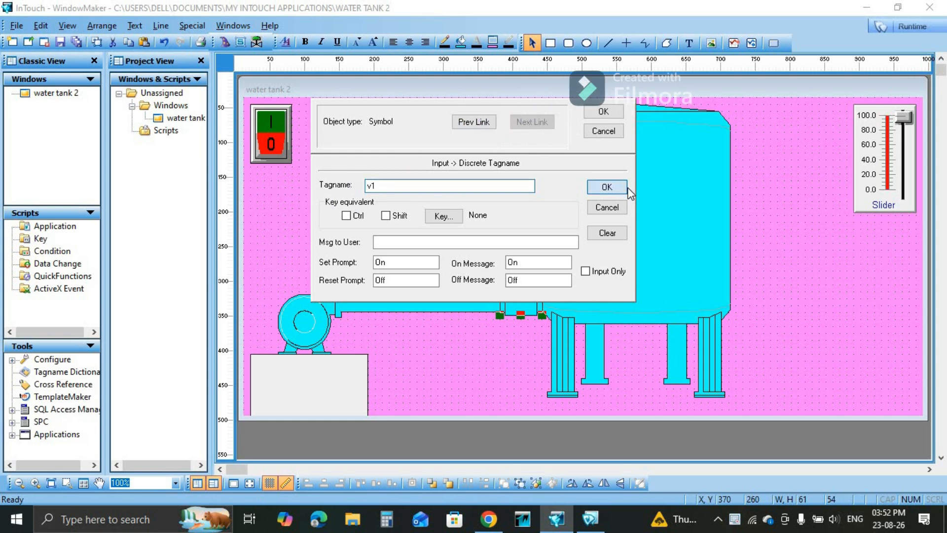
left_click(624, 185)
left_click(611, 118)
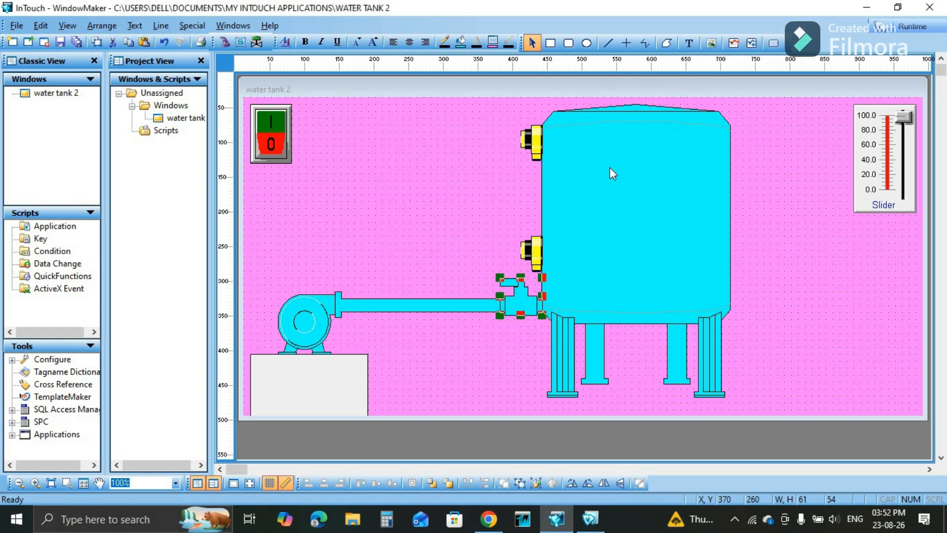
Step: Give the tank a discrete user input link on a new memory discrete tag t1 with the comment "water tank"
double_click(610, 175)
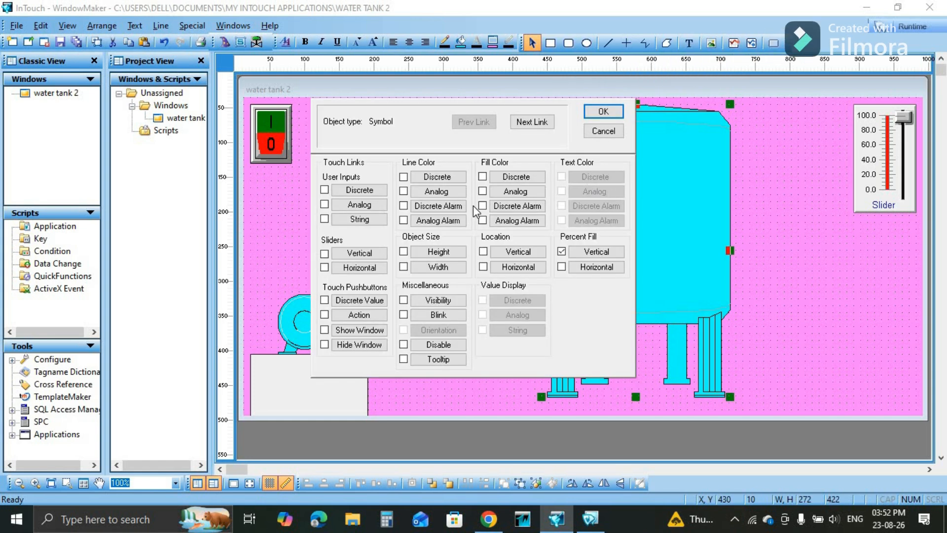
left_click(379, 189)
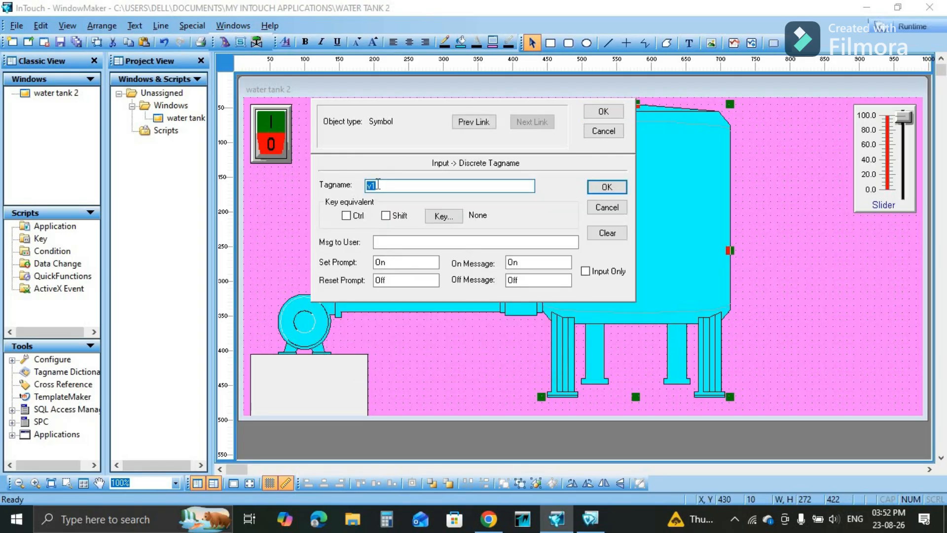
key("BackSpace")
type("t1")
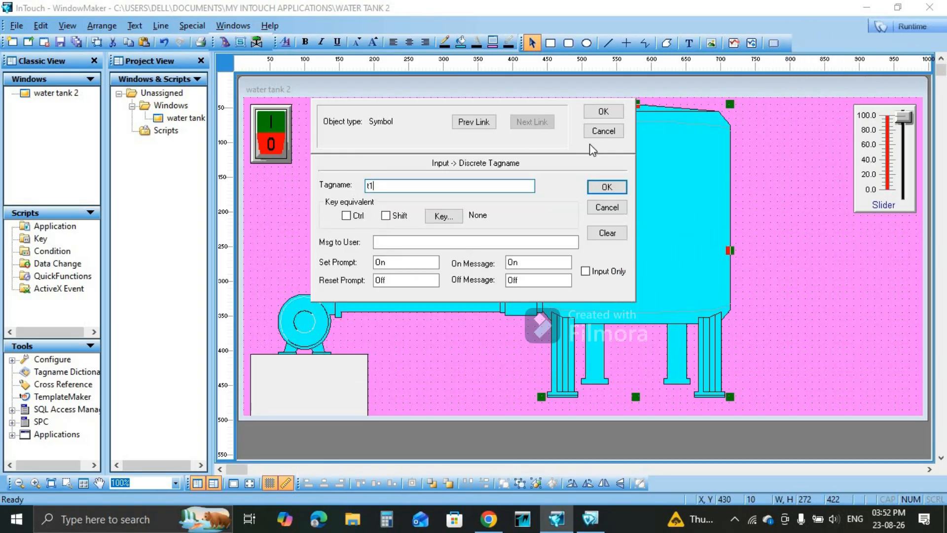
left_click(607, 187)
left_click(468, 291)
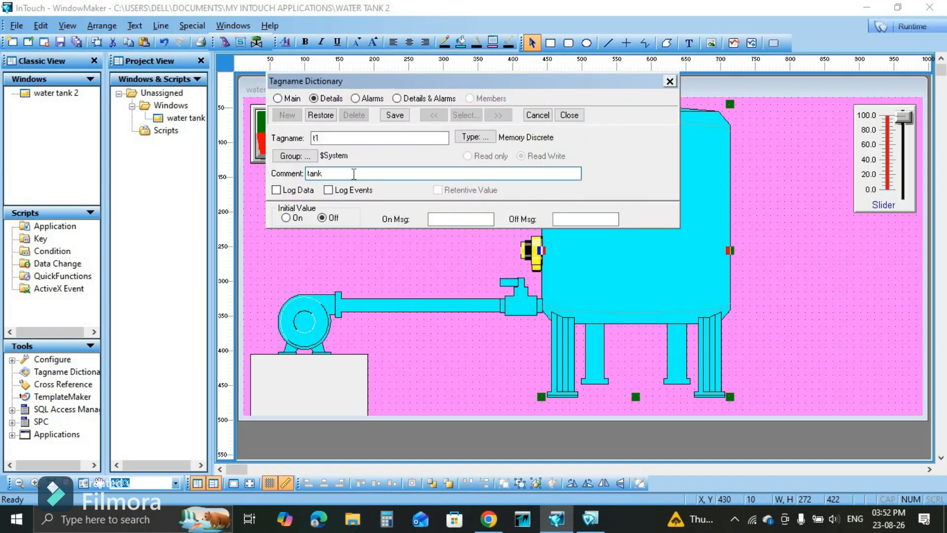
type("water")
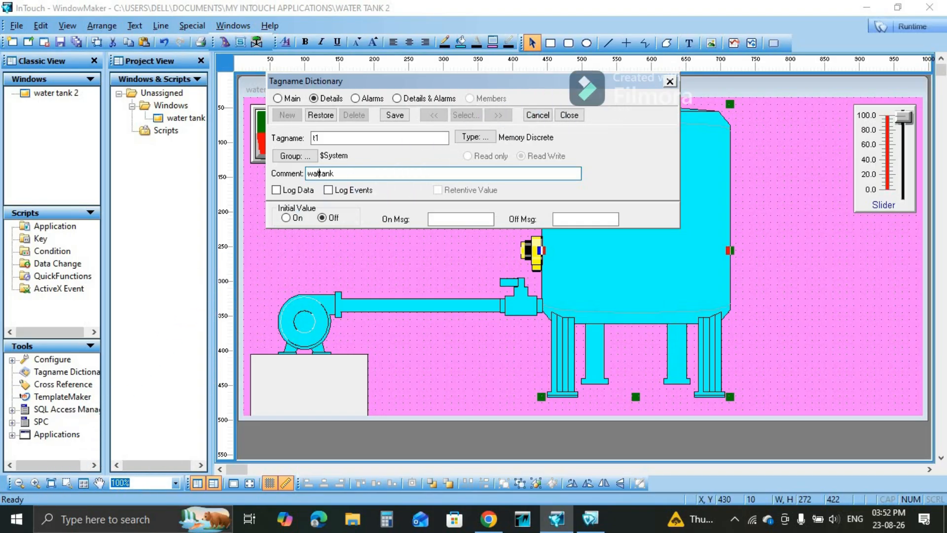
left_click(395, 115)
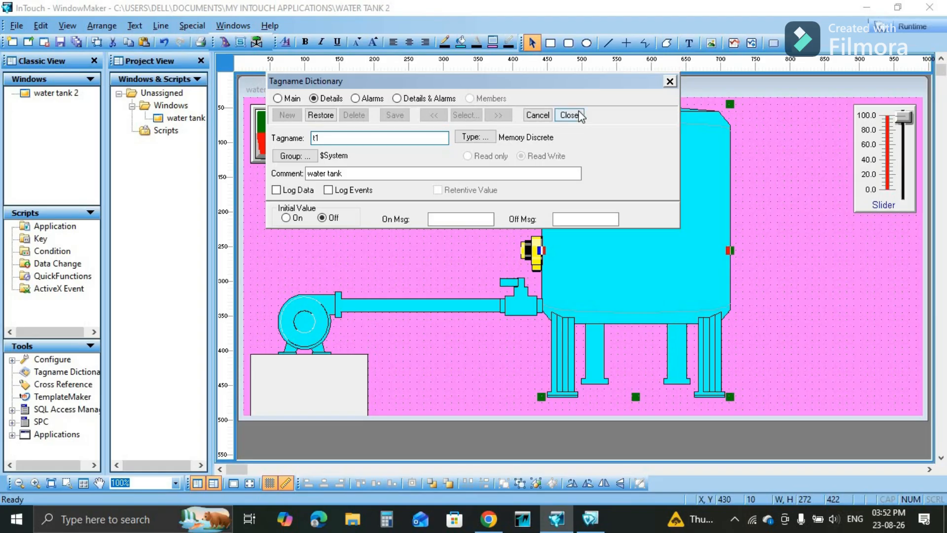
left_click(569, 115)
left_click(603, 113)
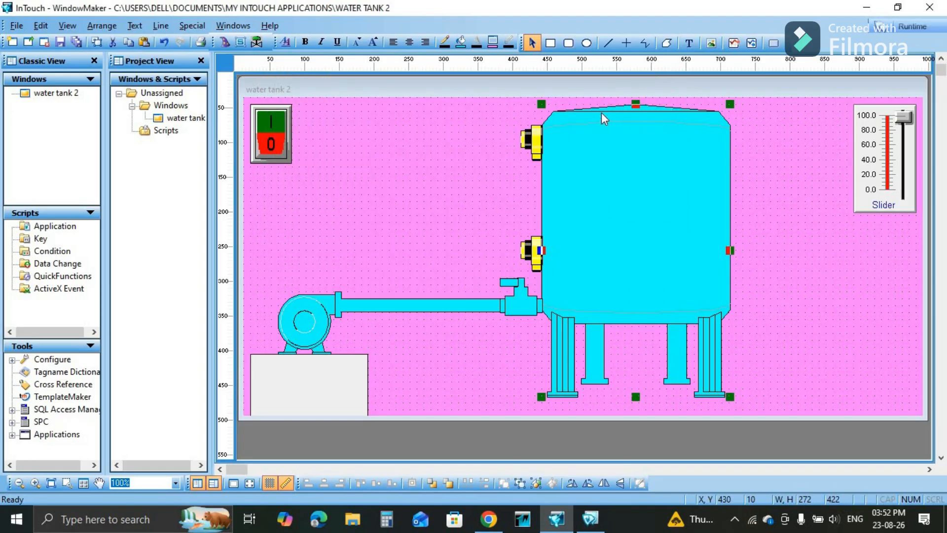
Step: Try linking the lower yellow tank sensor's discrete user input to the tagname s1
double_click(533, 249)
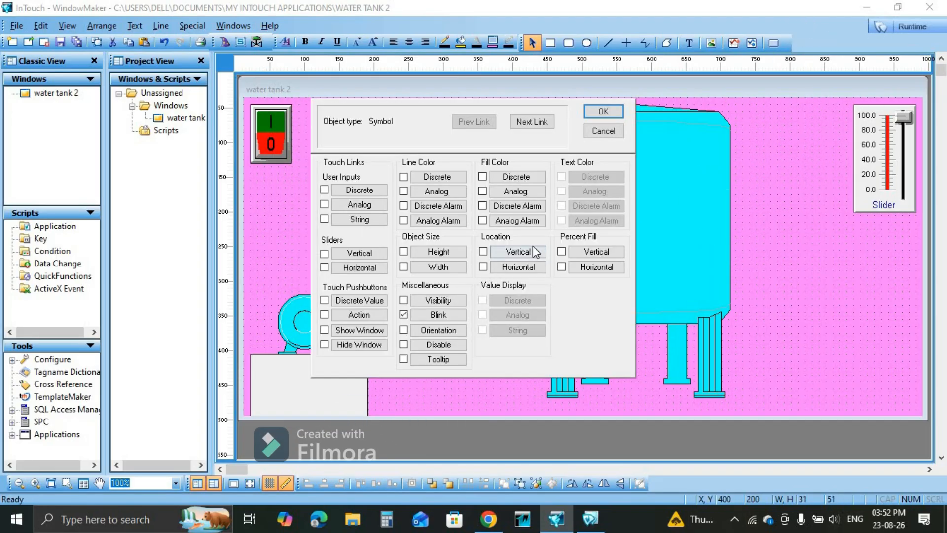
left_click(362, 192)
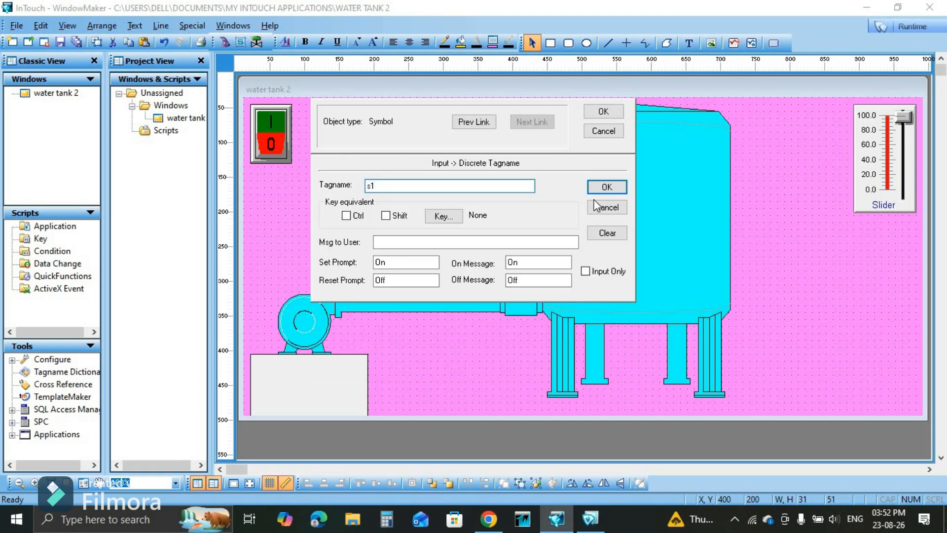
left_click(606, 188)
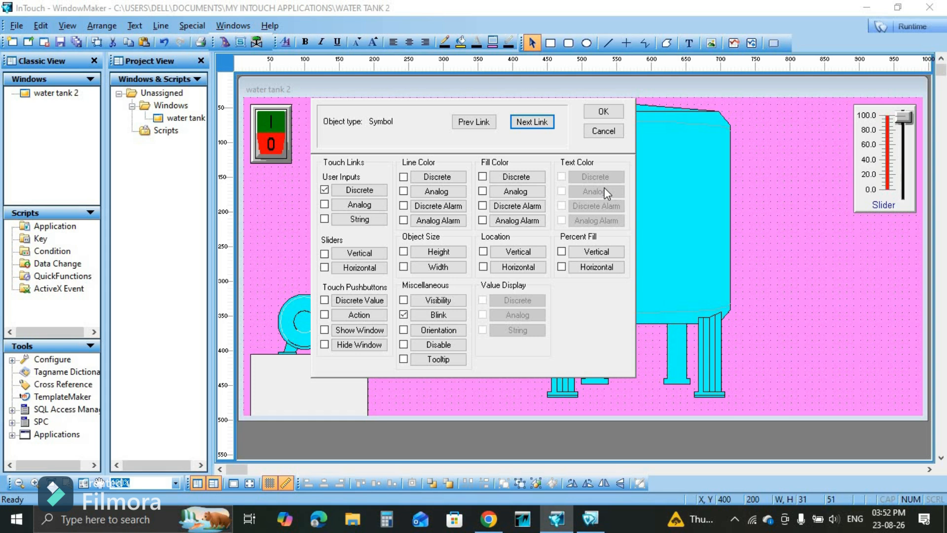
Step: Set the lower tank sensor's discrete user input tagname to sn1 and define it as a new tag
left_click(365, 195)
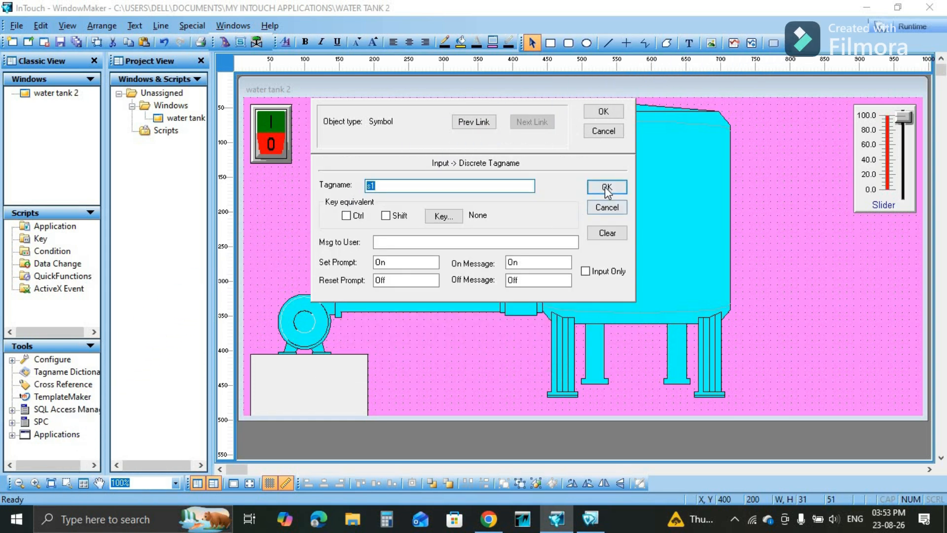
left_click(402, 186)
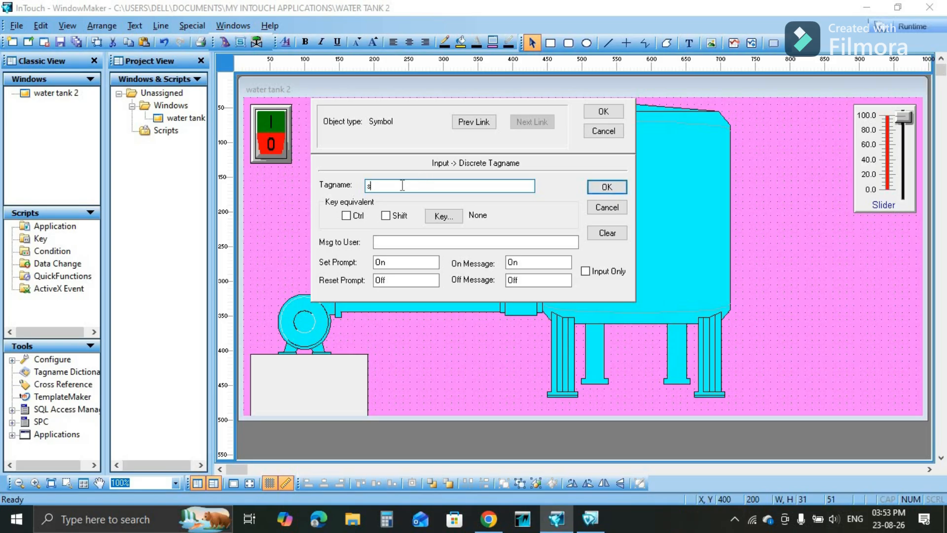
type("n")
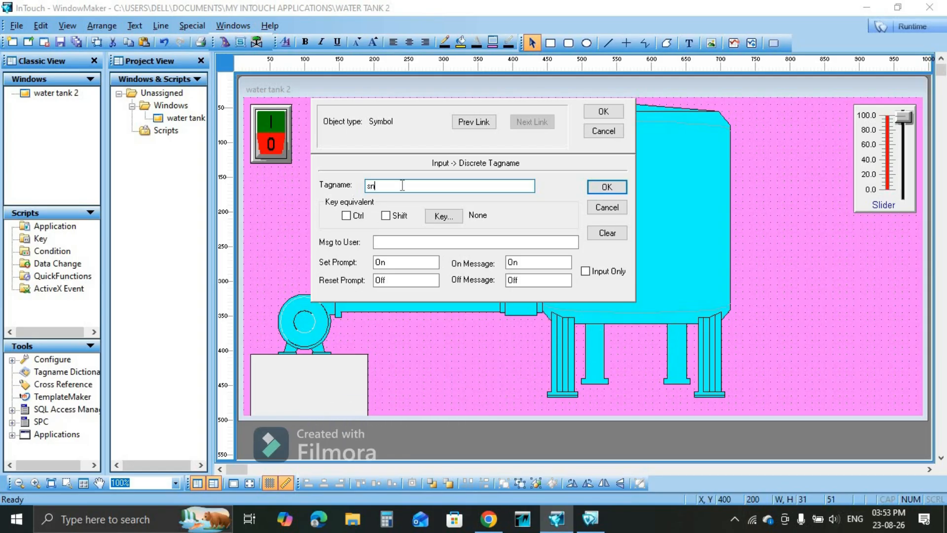
type("1")
key("Return")
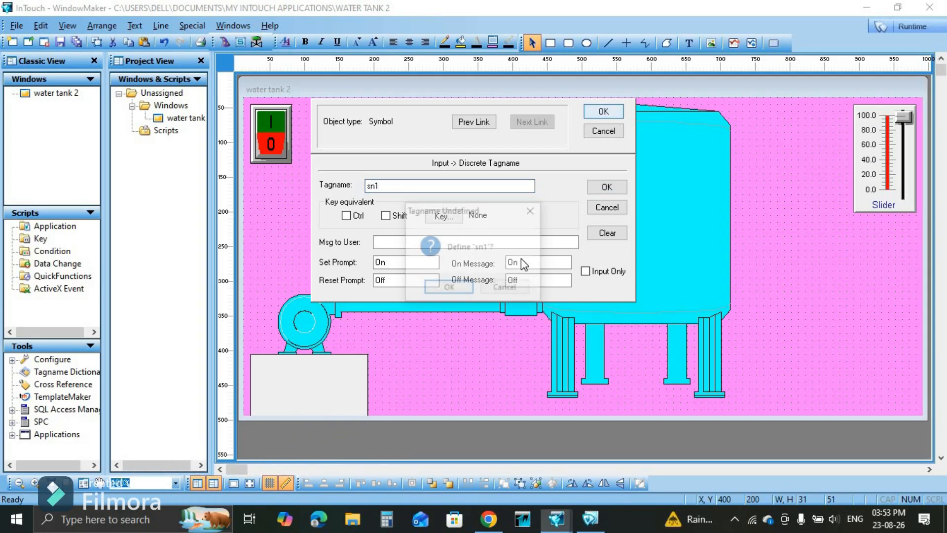
left_click(449, 288)
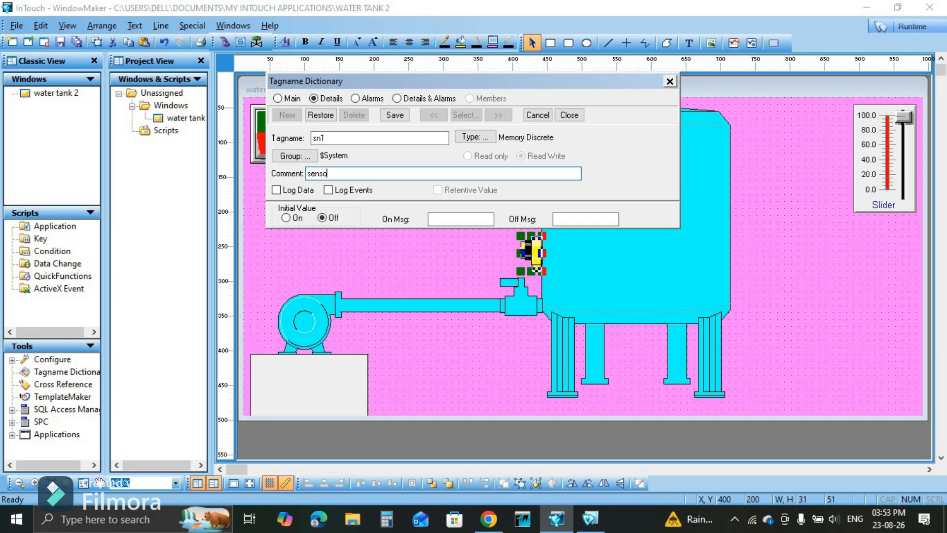
Step: Enter "low level sensor" as the comment of tag sn1, save the tag and confirm the lower sensor's links
key("BackSpace")
key("BackSpace")
key("BackSpace")
key("BackSpace")
key("BackSpace")
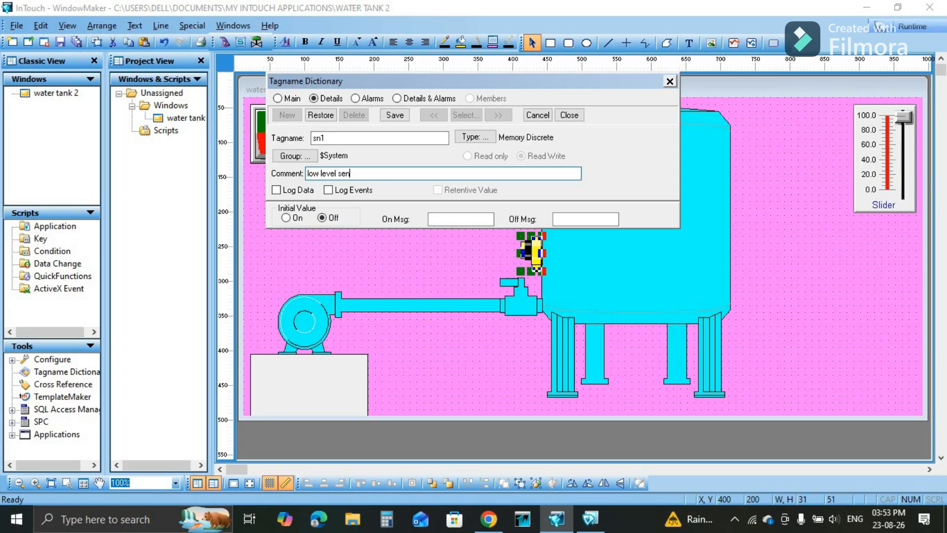
type("r")
left_click(402, 114)
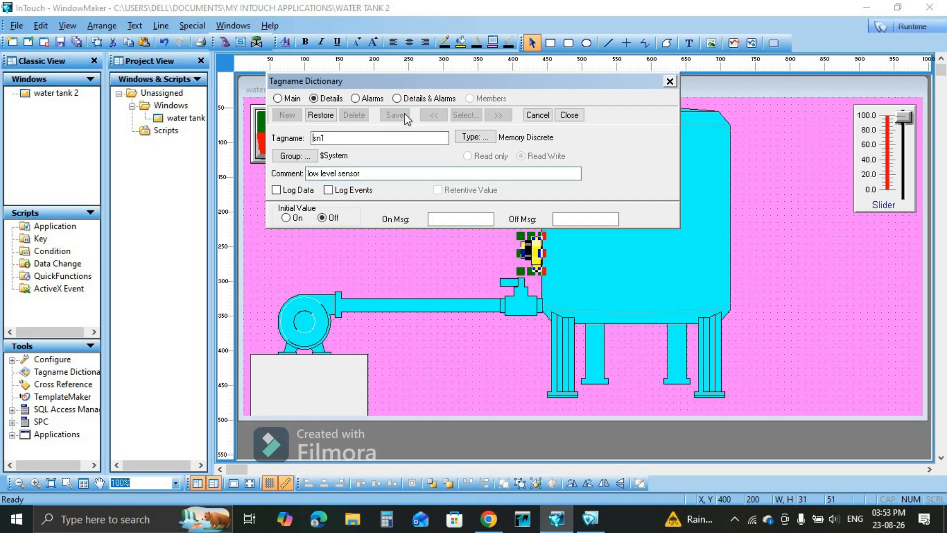
left_click(568, 116)
left_click(601, 112)
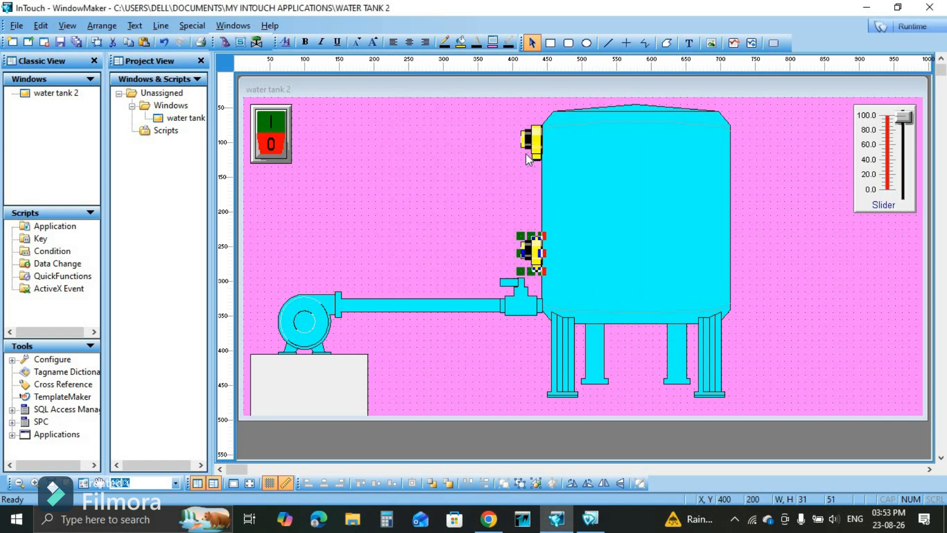
Step: Set the upper yellow tank sensor's discrete user input tagname to sn2 and define it as a new tag
double_click(532, 153)
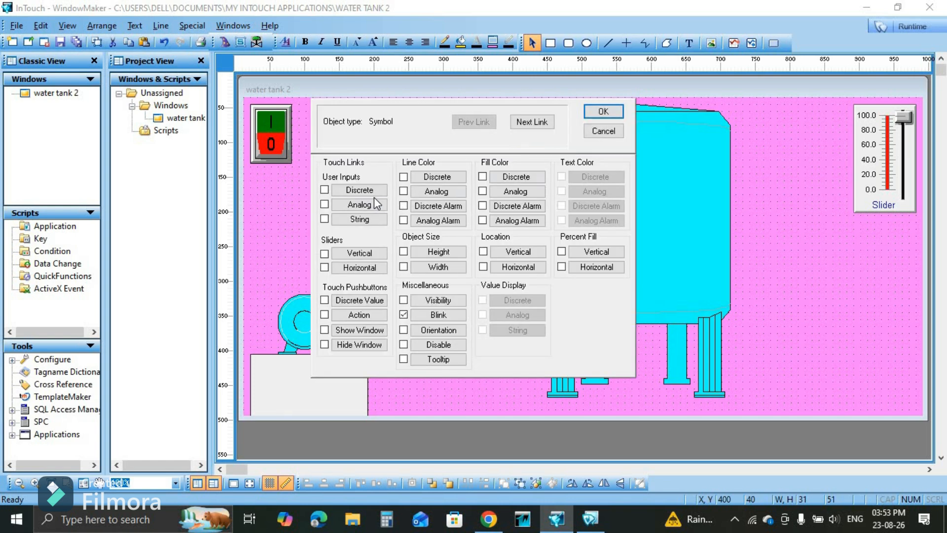
left_click(374, 192)
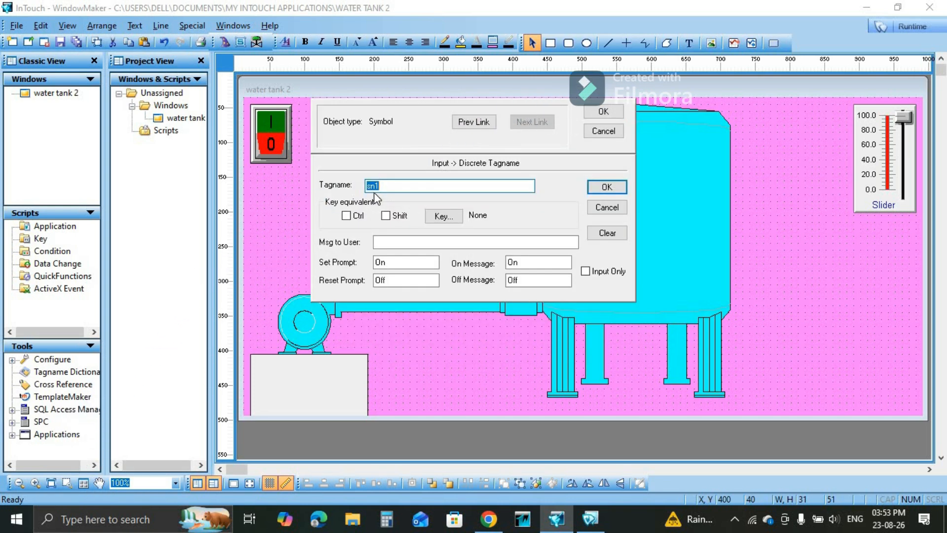
left_click(374, 193)
key("BackSpace")
type("2")
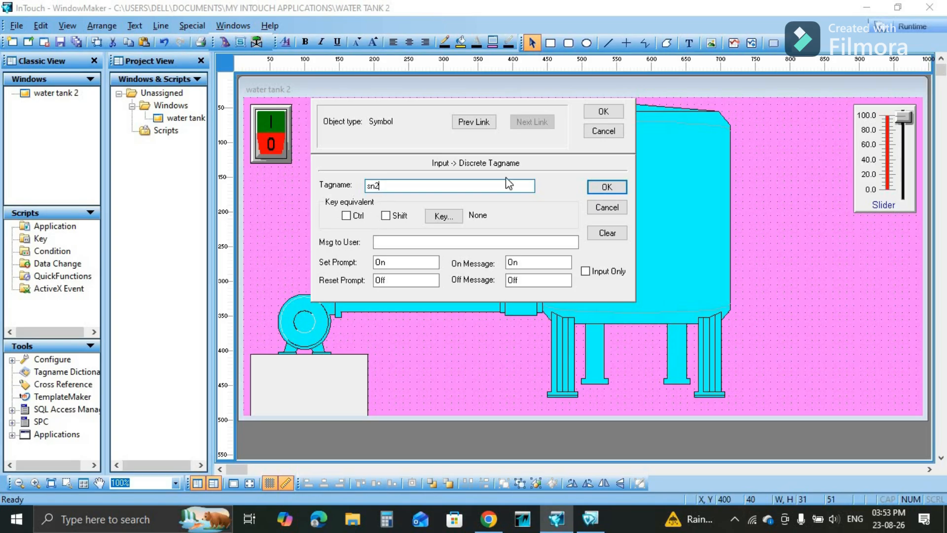
left_click(619, 187)
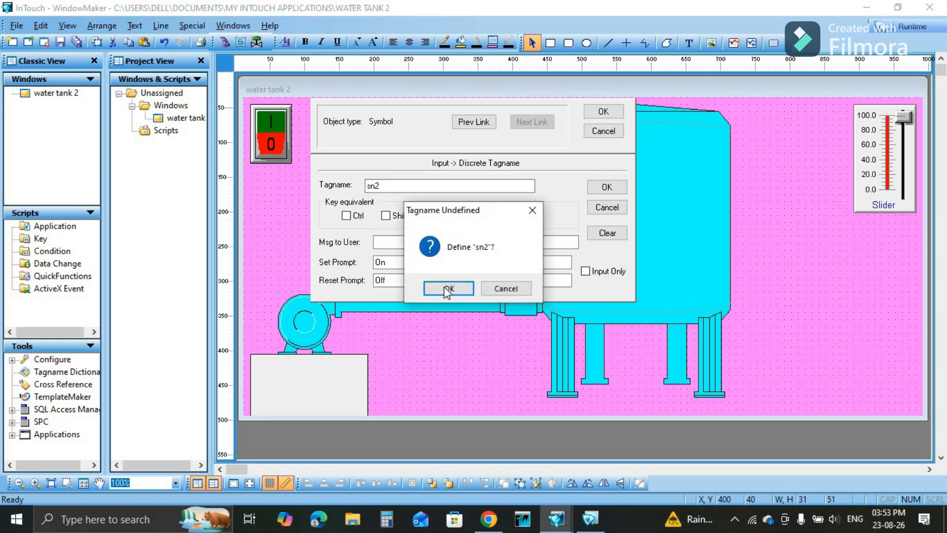
left_click(447, 290)
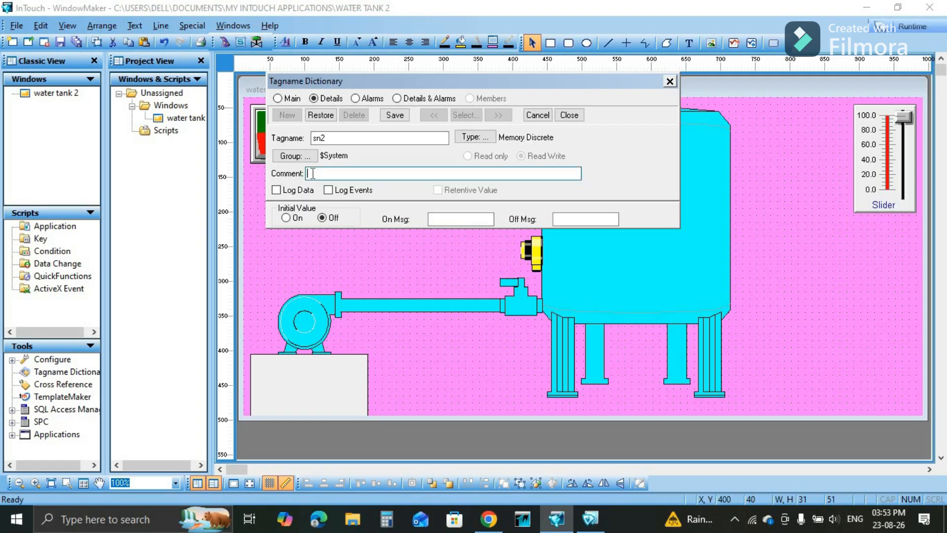
Step: Enter "high lavel sensor" as the comment of tag sn2, save the tag and confirm the upper sensor's links
type("igh lavel sensor")
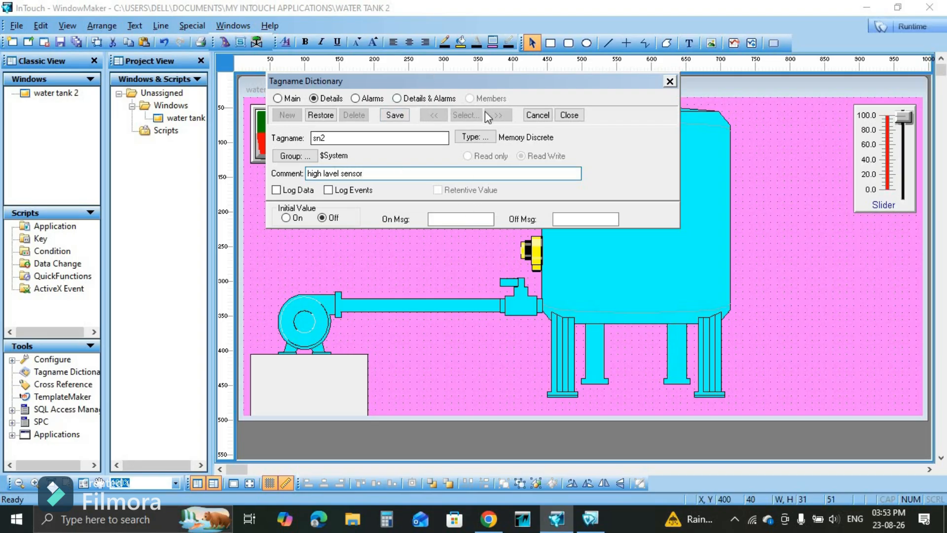
left_click(402, 117)
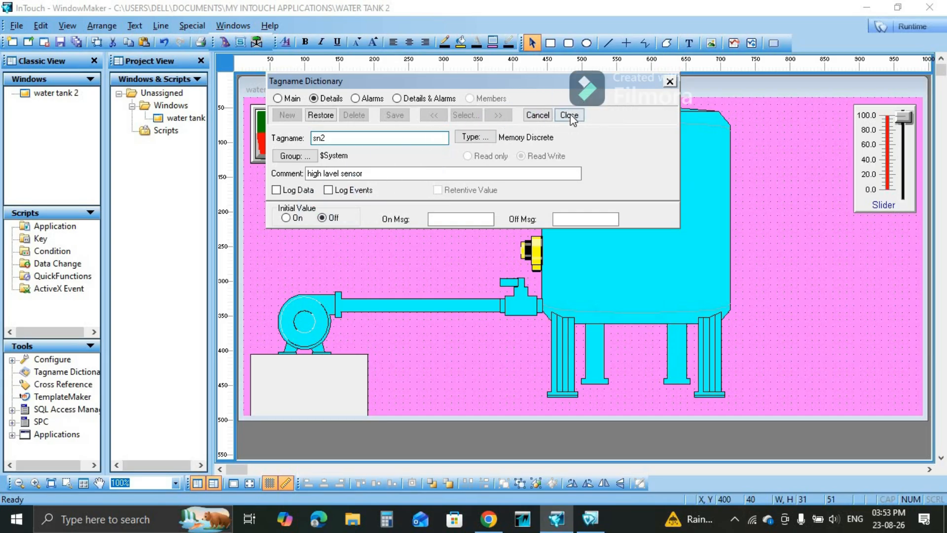
left_click(570, 117)
left_click(615, 113)
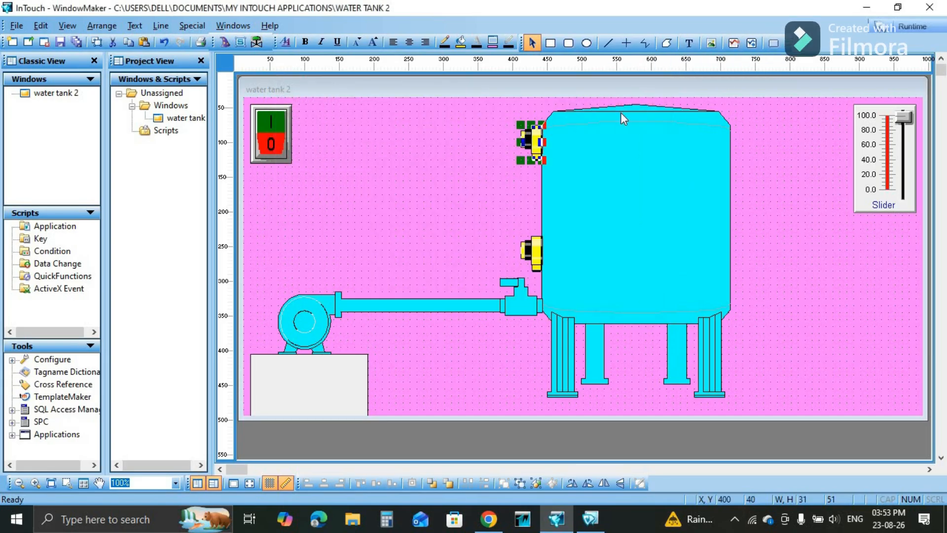
Step: Open the window script of water tank 2 and set its condition type to On Show
left_click(441, 168)
right_click(441, 168)
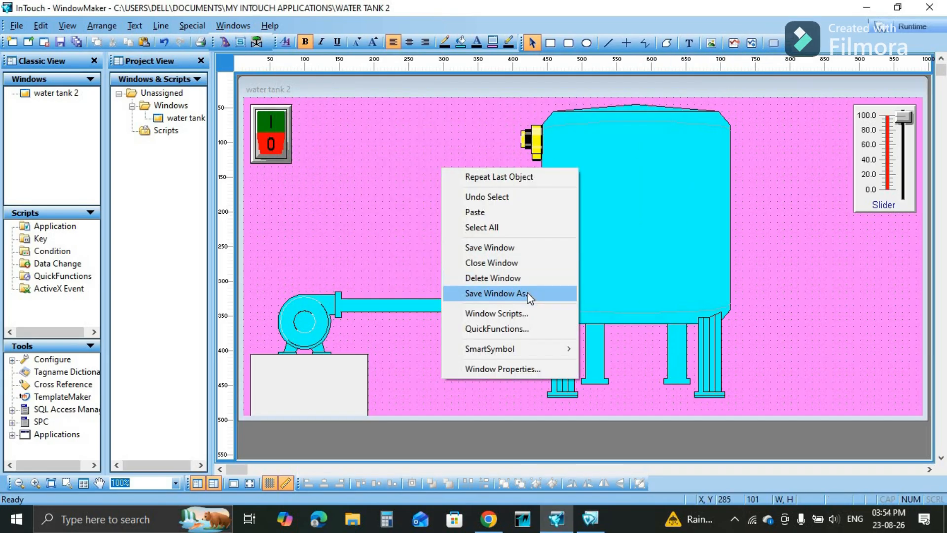
left_click(522, 313)
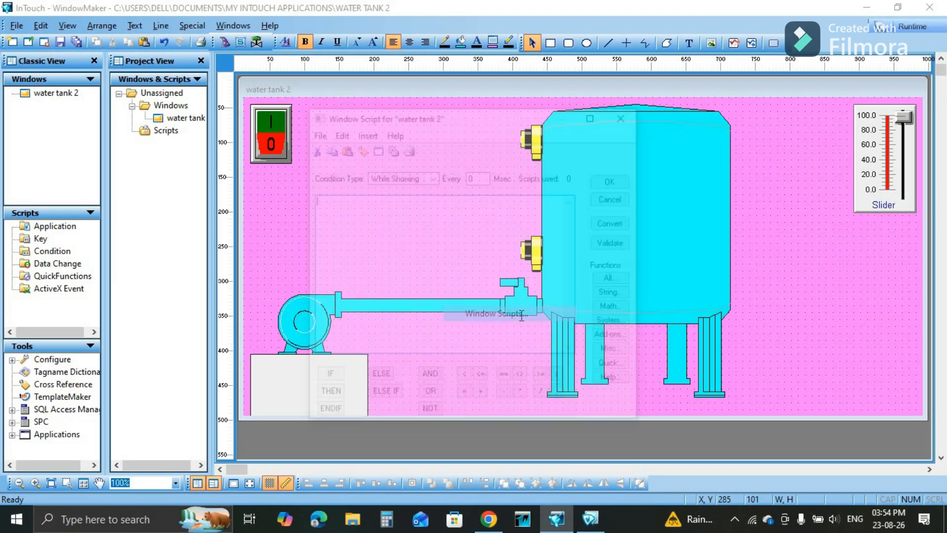
left_click(429, 177)
left_click(417, 196)
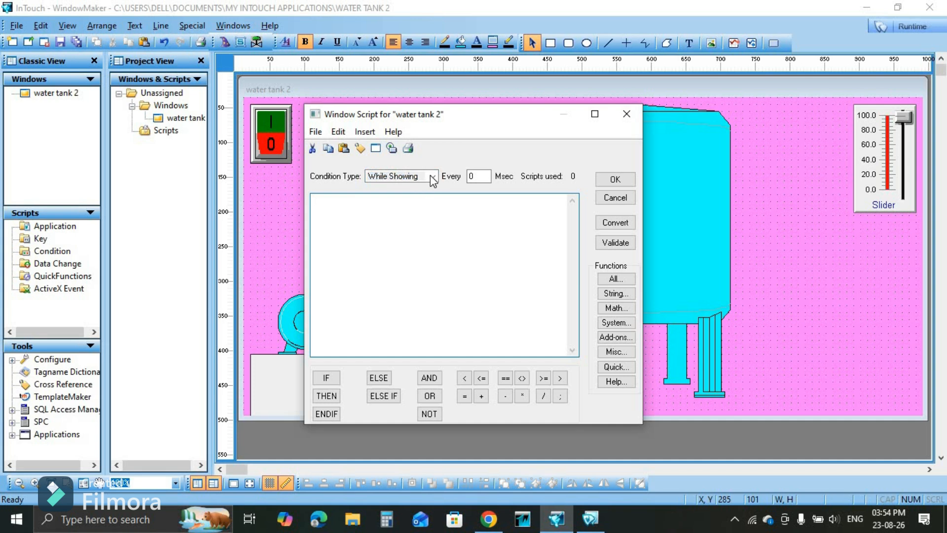
left_click(429, 177)
left_click(418, 188)
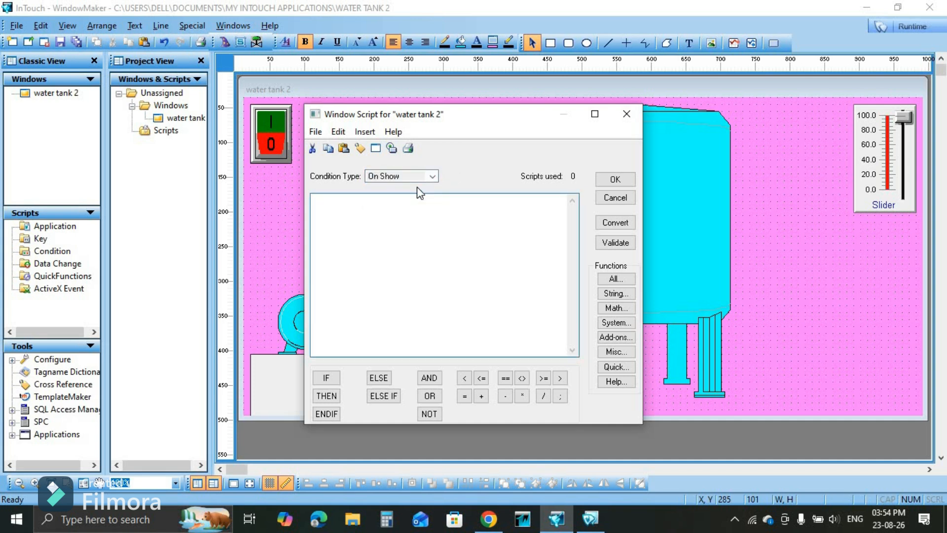
Step: Write the first On Show script lines initialising s1, fill and p1 to 0, each ended with a semicolon
left_click(418, 195)
type("s1 = 0")
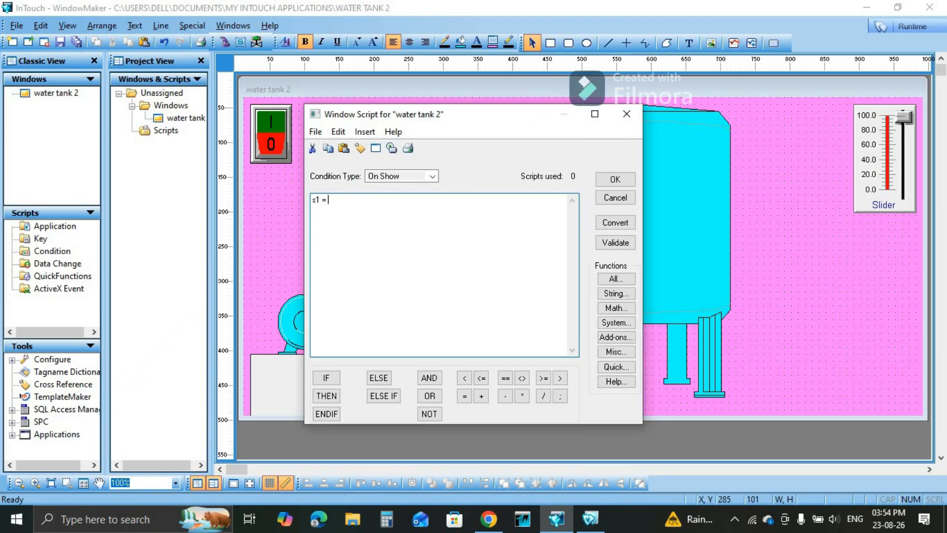
left_click(562, 402)
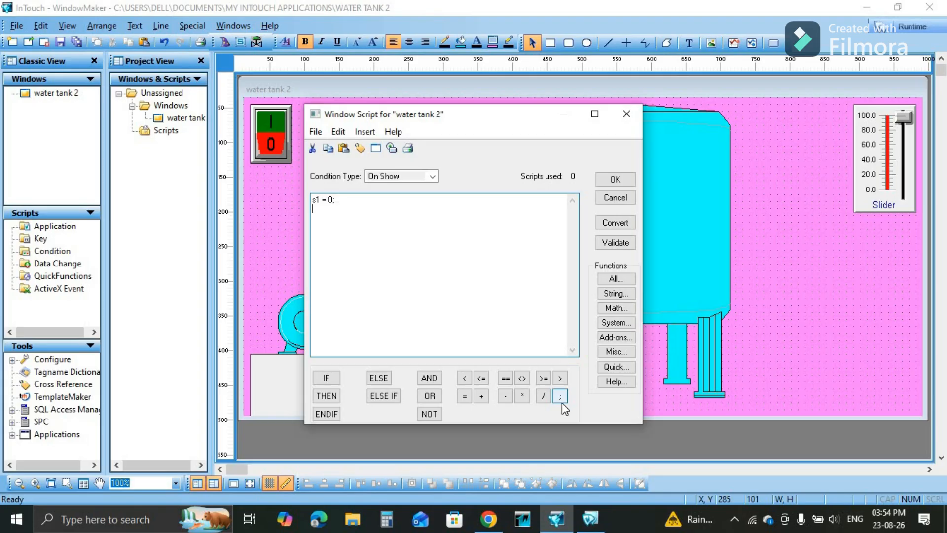
type("fill = 0")
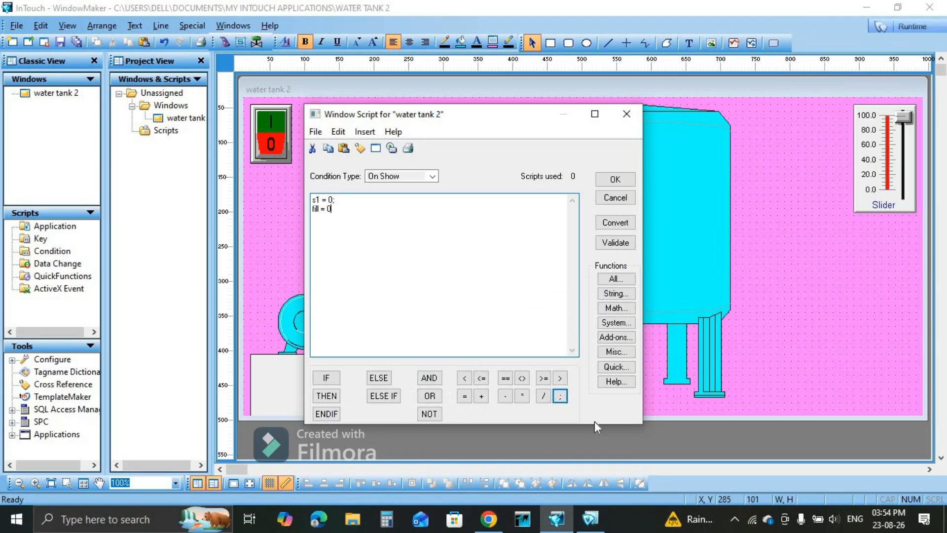
left_click(559, 399)
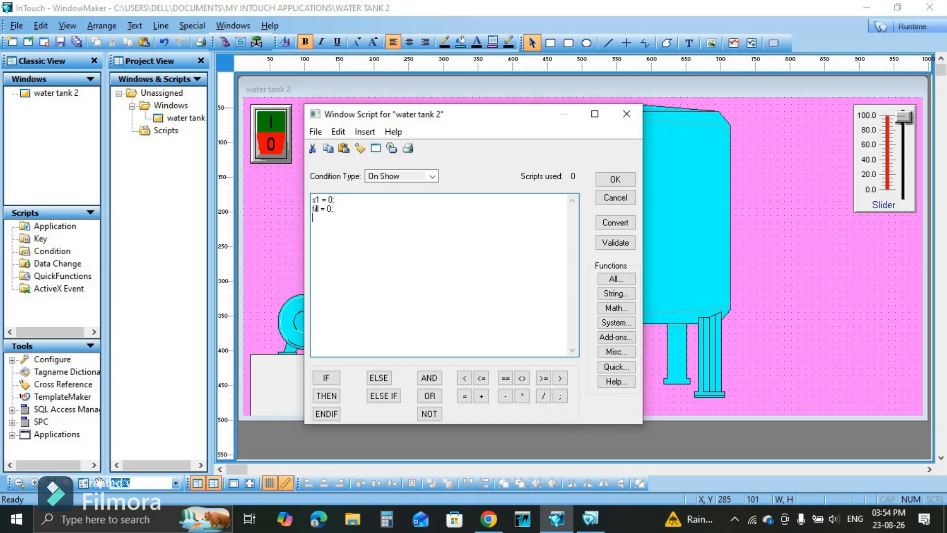
type("p1 =0")
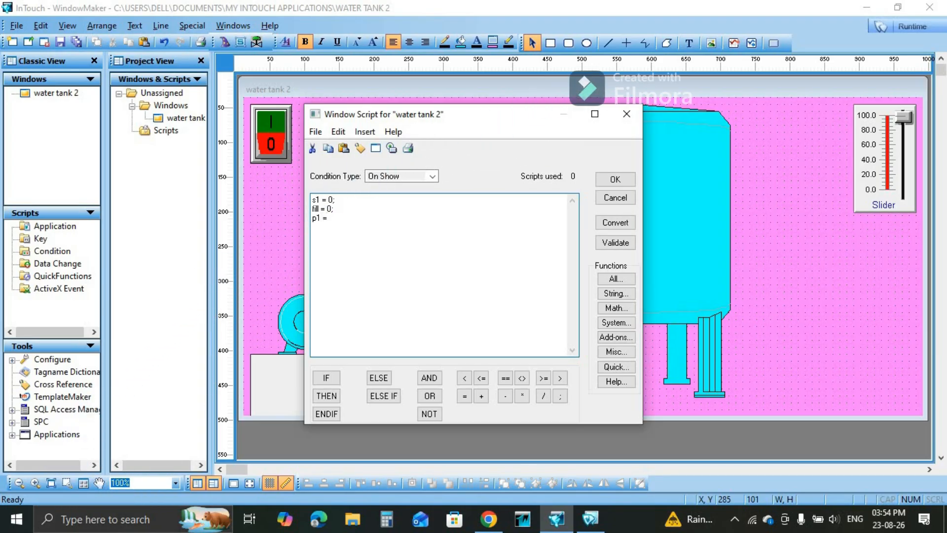
left_click(560, 397)
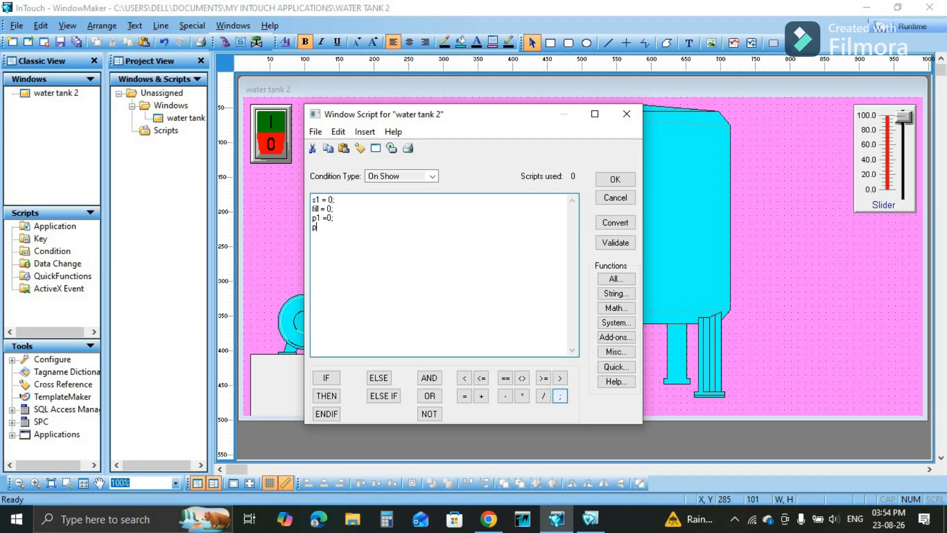
Step: Add On Show script lines initialising p2, v1 and t1 to 0, each ended with a semicolon
type("p2 = 0")
left_click(561, 396)
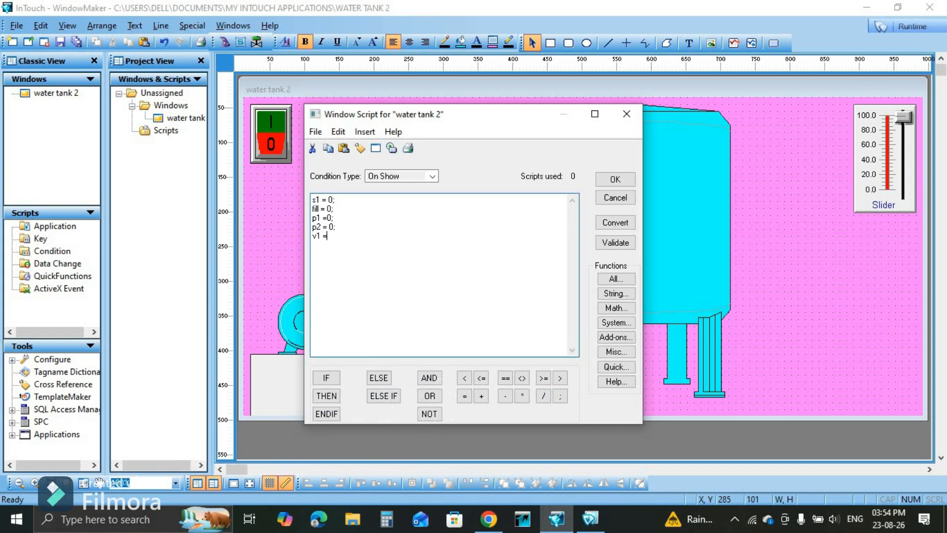
left_click(560, 396)
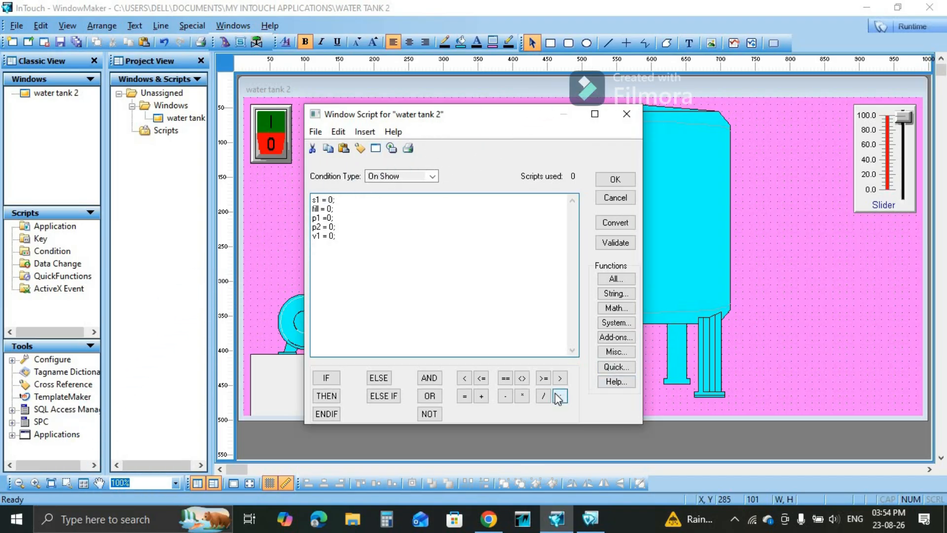
type("t1 =")
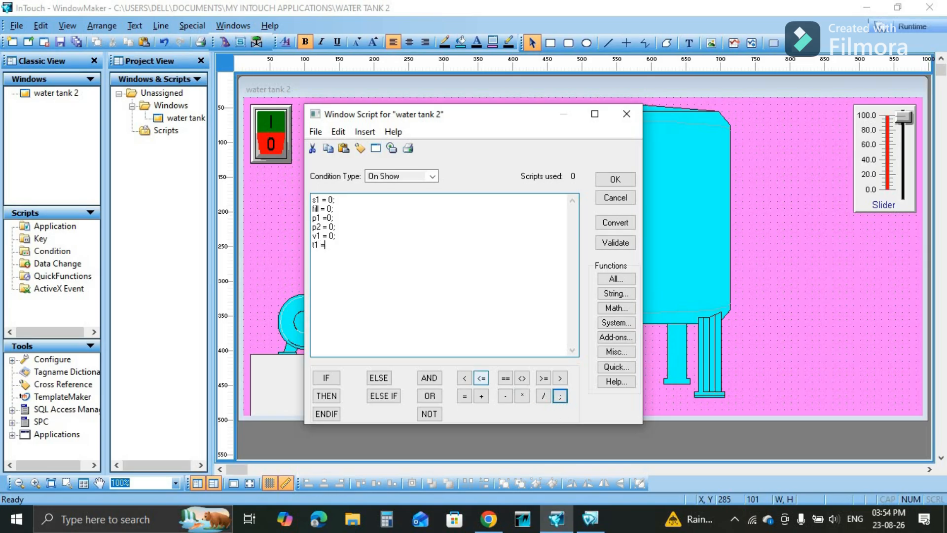
type(" 0")
left_click(560, 396)
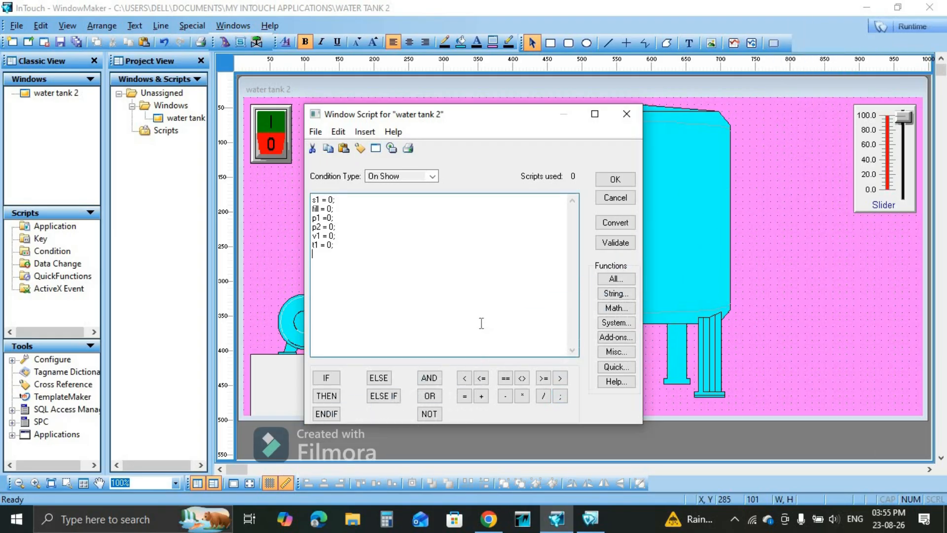
Step: Add lines initialising sn1 and sn2 to 0, then convert the On Show script and save it
key("Return")
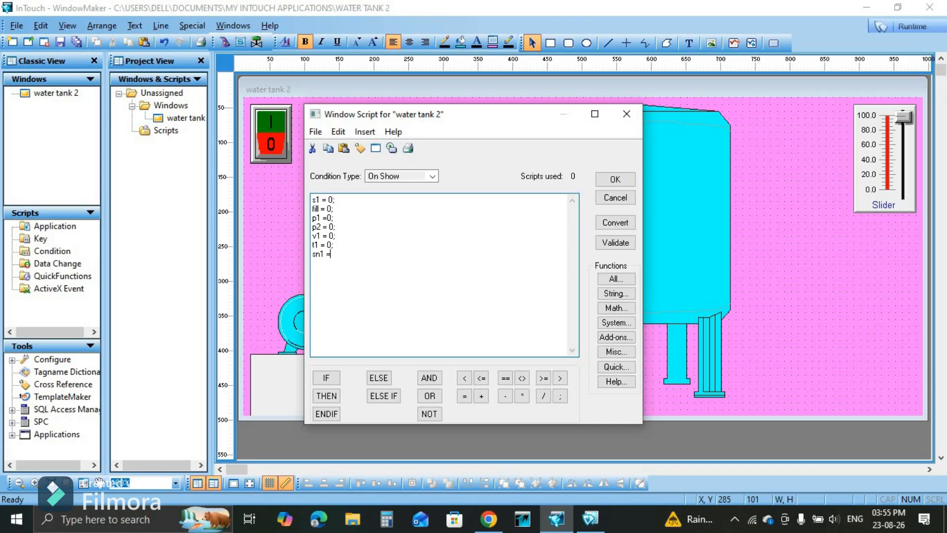
type("sn1 =0")
left_click(564, 397)
key("Return")
type("sn2")
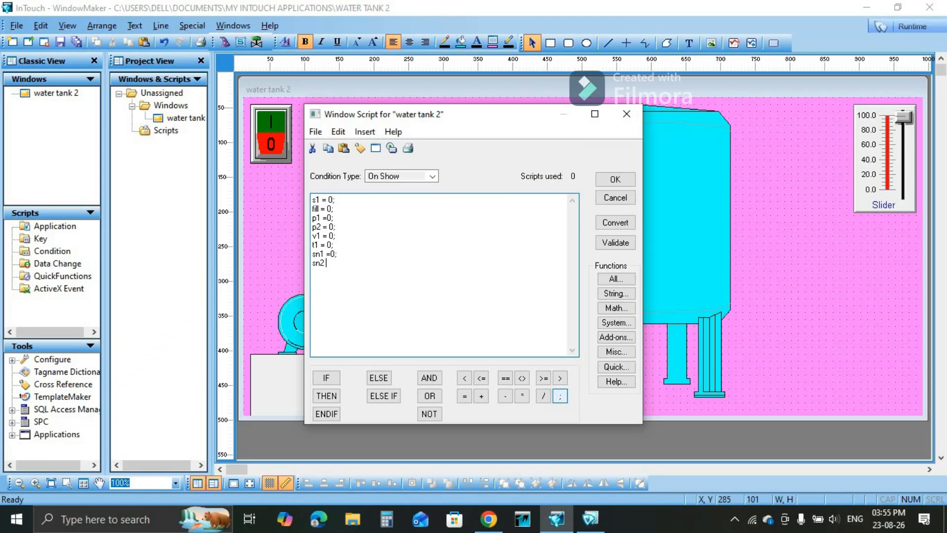
type(" = 0")
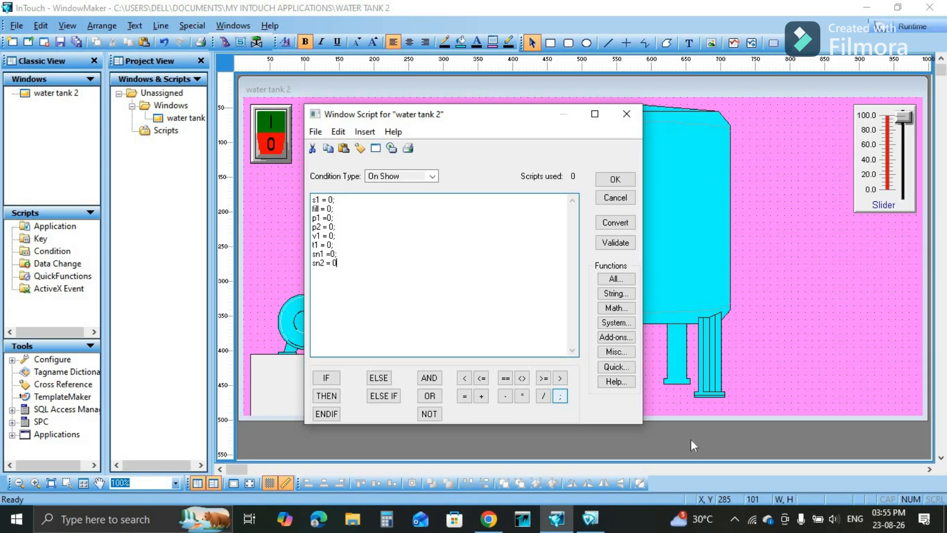
left_click(560, 396)
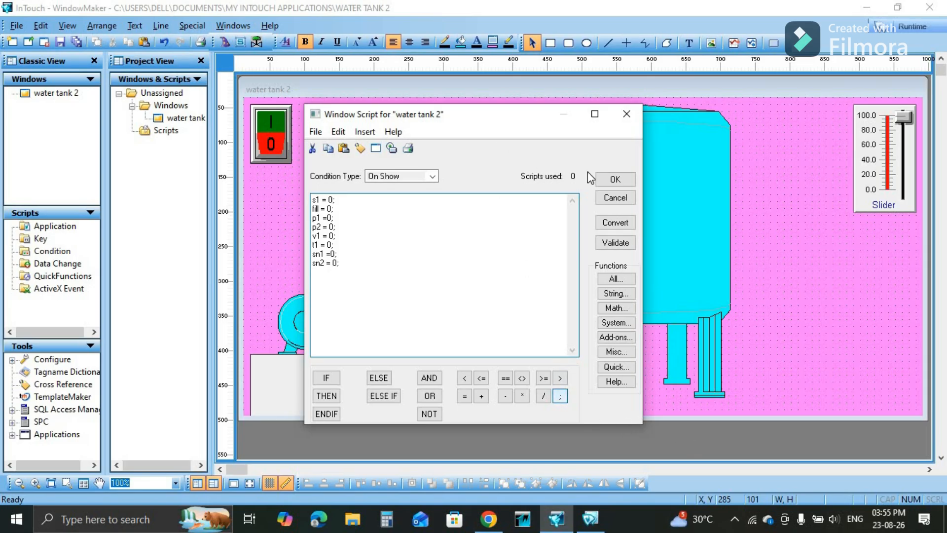
left_click(616, 223)
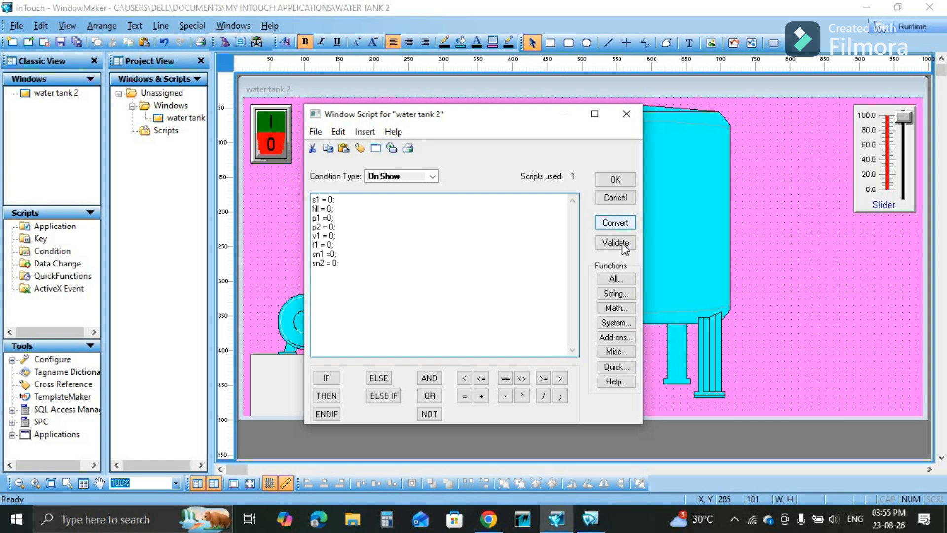
left_click(625, 180)
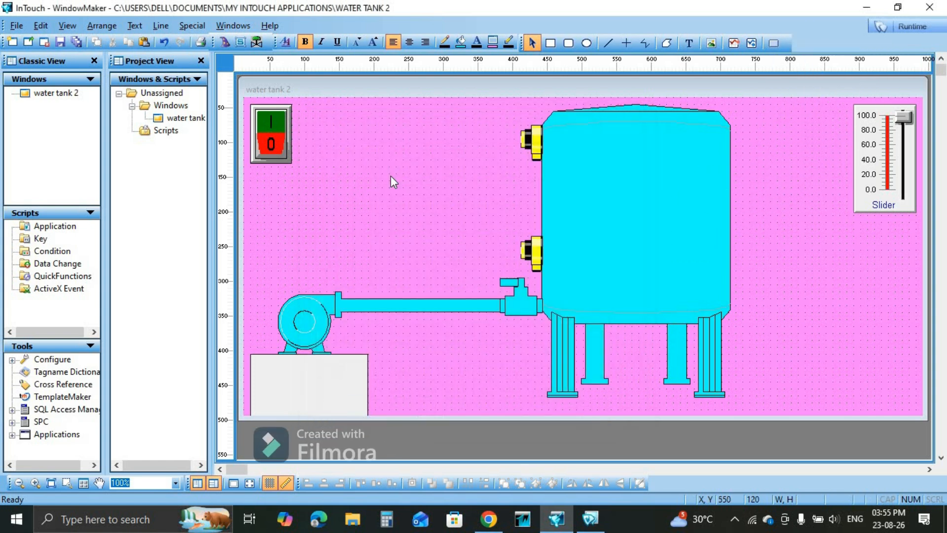
Step: Reopen the window script of water tank 2 and switch its condition type to While Showing
right_click(373, 173)
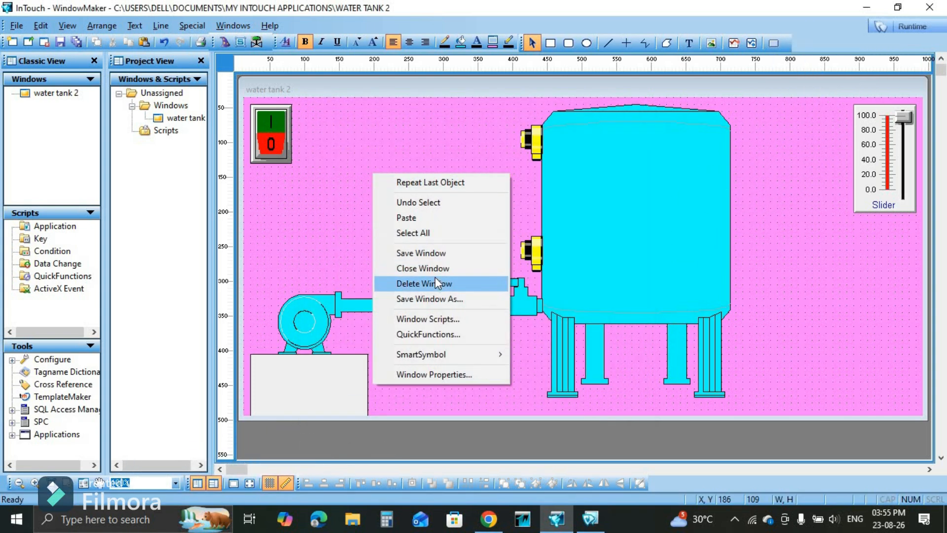
left_click(431, 318)
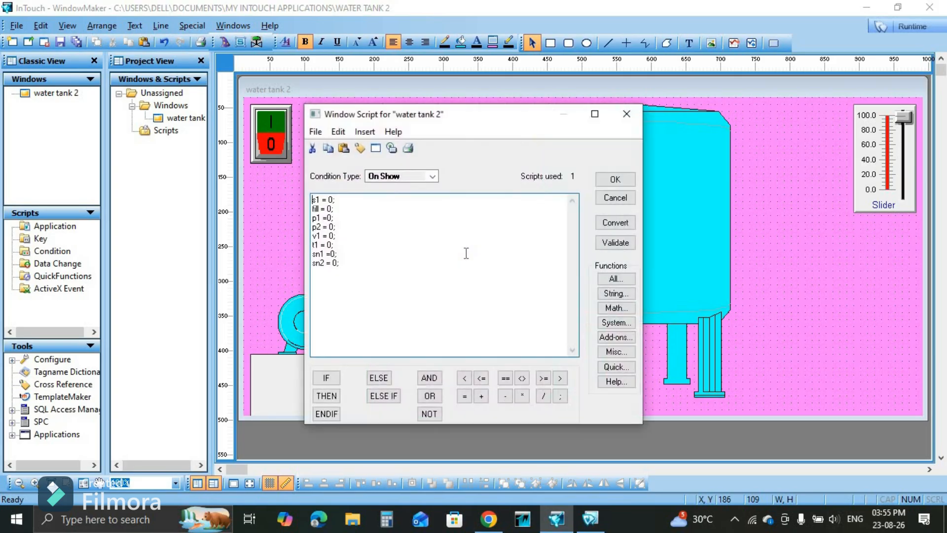
left_click(419, 177)
left_click(404, 197)
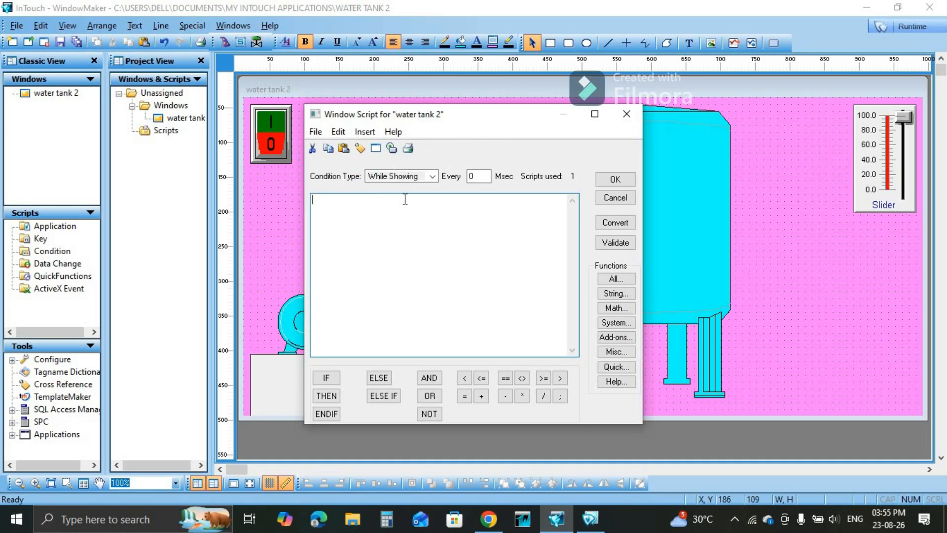
Step: Write a While Showing script that increments the tank level: IF s1==1 THEN fill = fill+1; ENDIF;
left_click(326, 378)
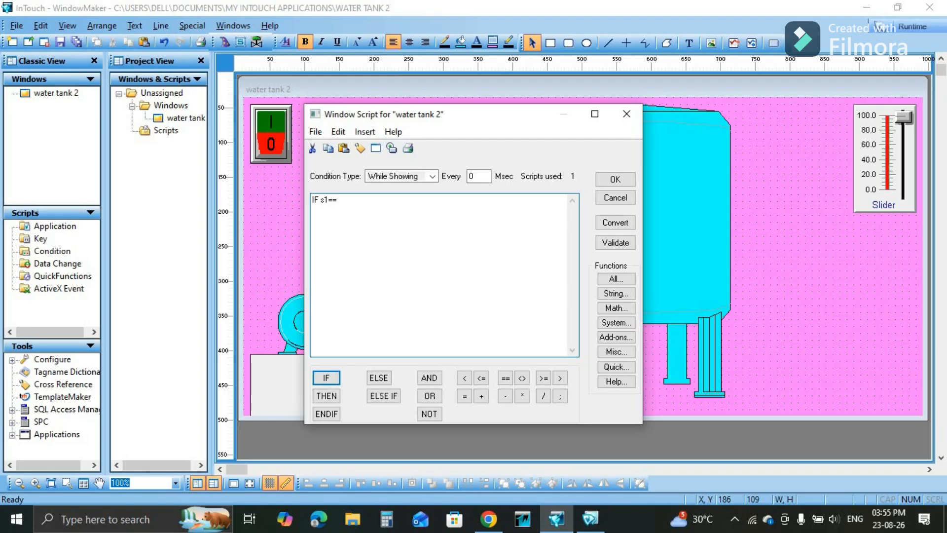
type("s1==1")
key("Return")
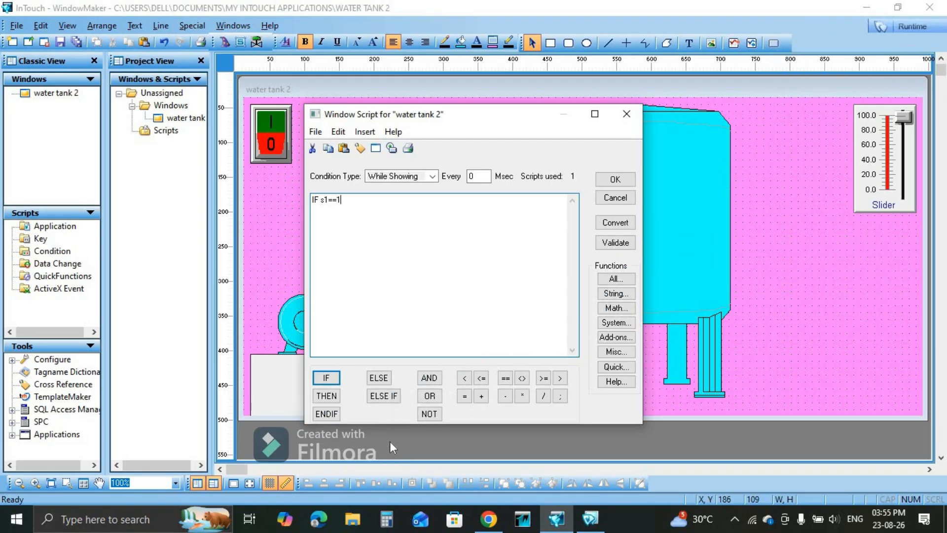
left_click(331, 394)
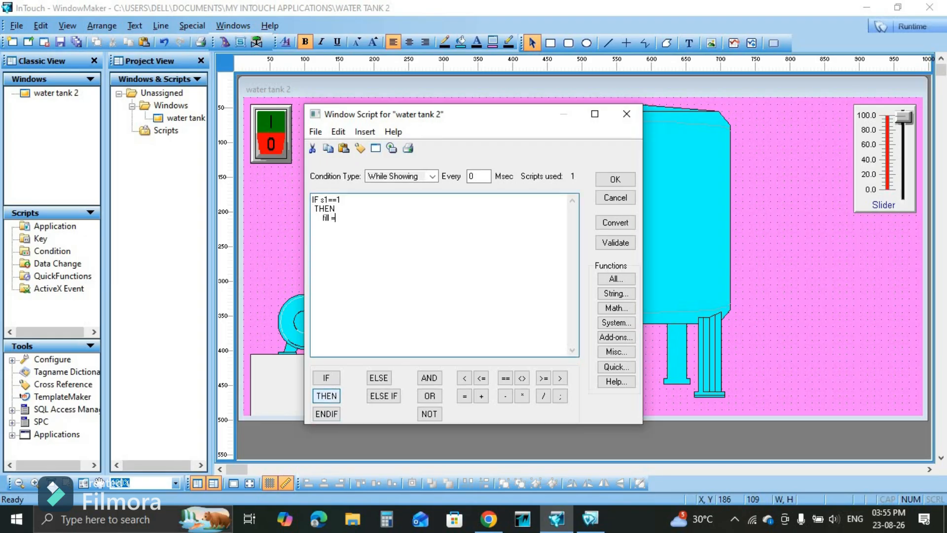
type("fill+1")
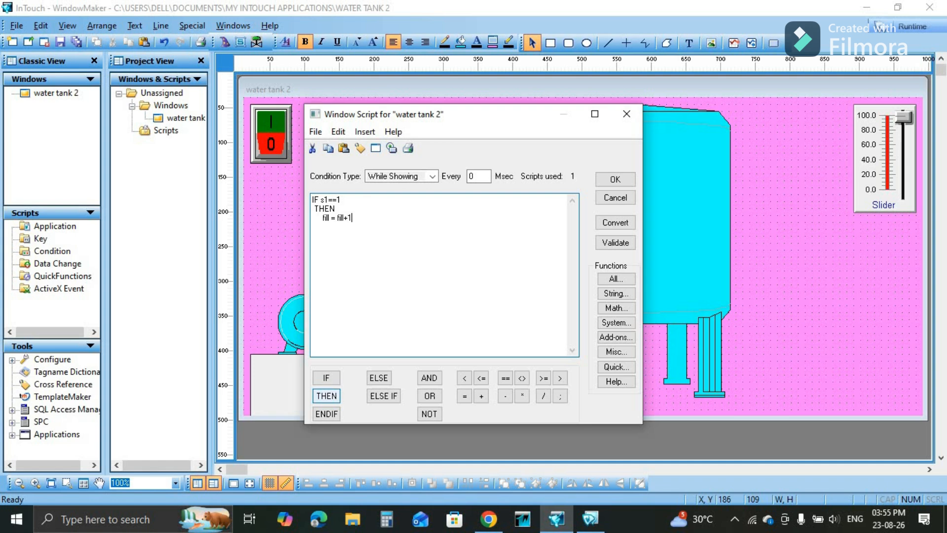
left_click(562, 395)
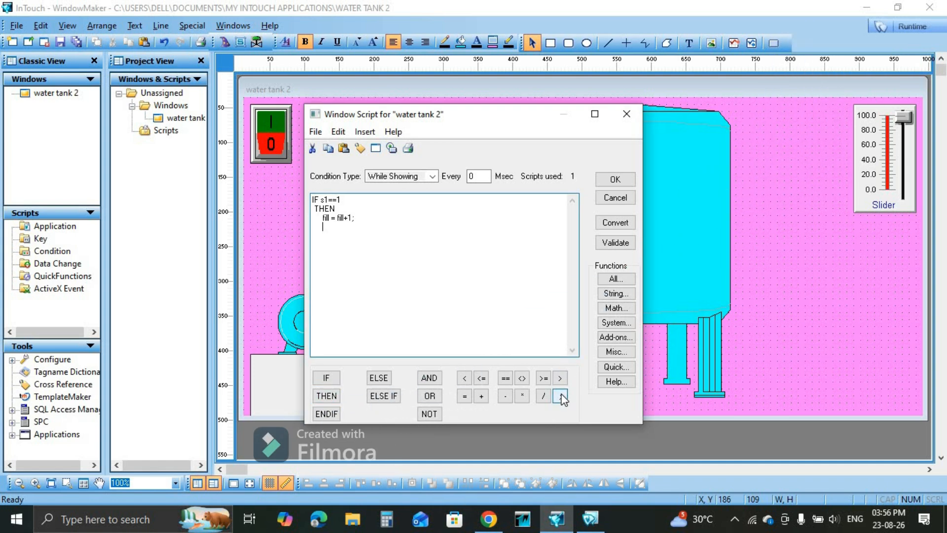
key("Return")
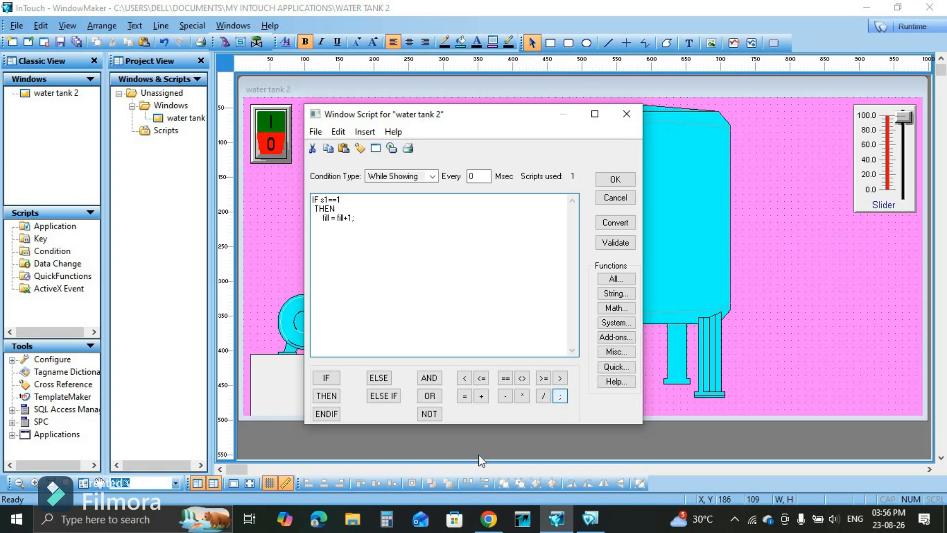
left_click(327, 414)
Step: Set the While Showing script to run every 1 msec and save it
left_click(626, 180)
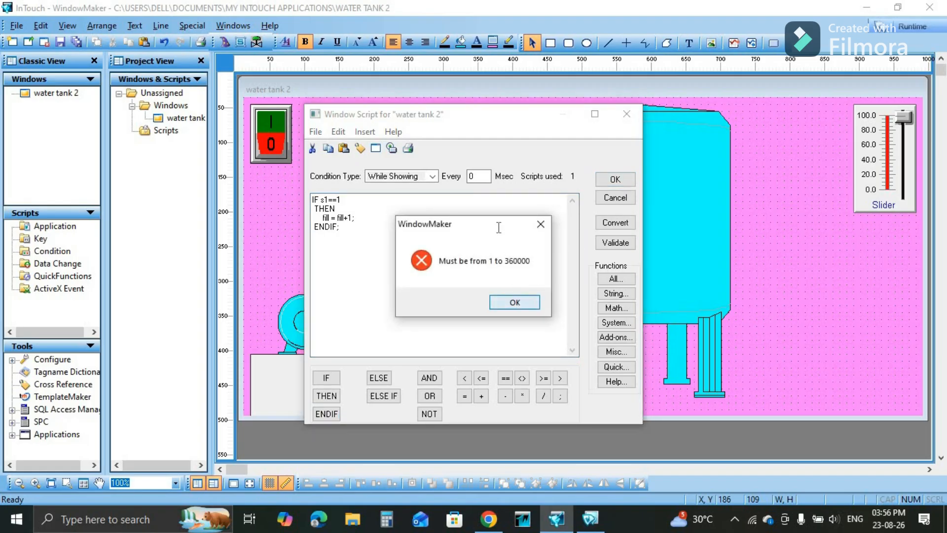
key("Return")
type("1")
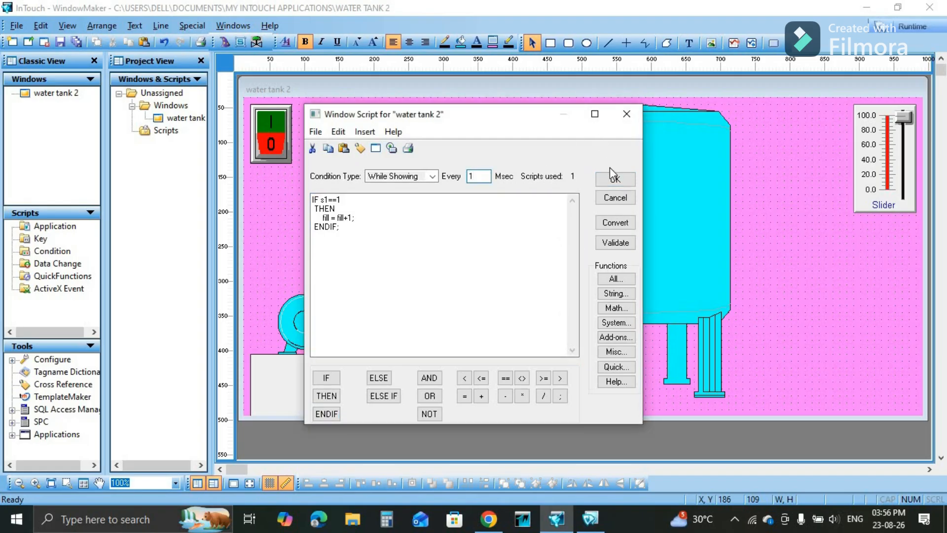
left_click(612, 183)
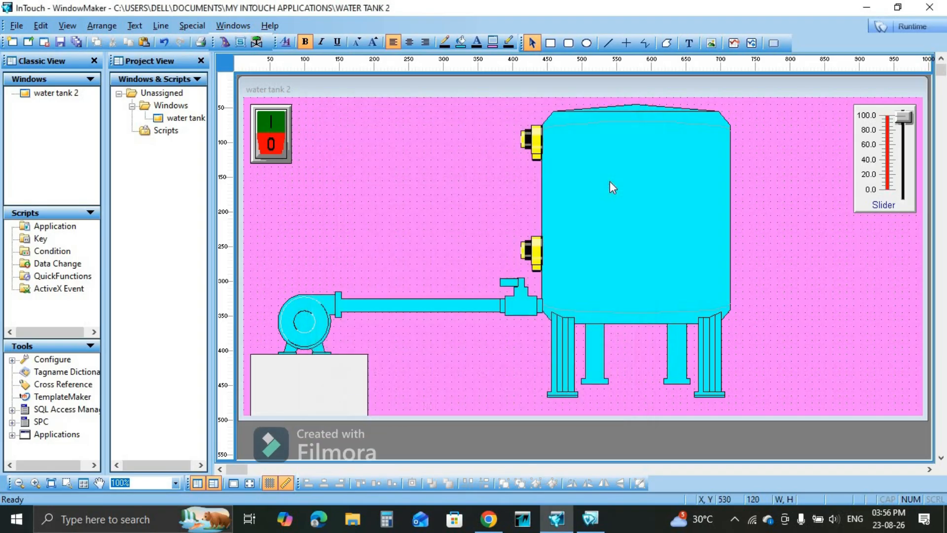
Step: Run the application in WindowViewer, test tank filling with the on/off switch, and minimise the viewer
left_click(912, 26)
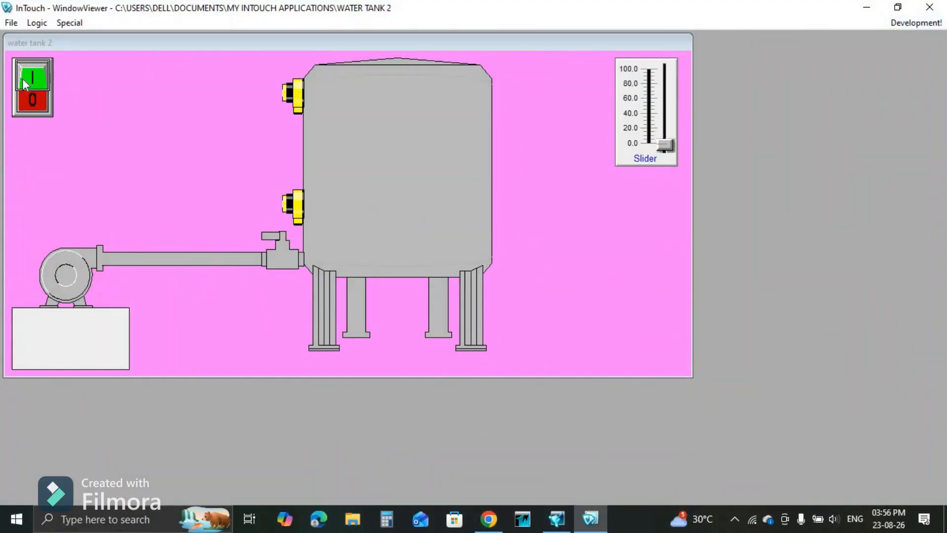
left_click(22, 78)
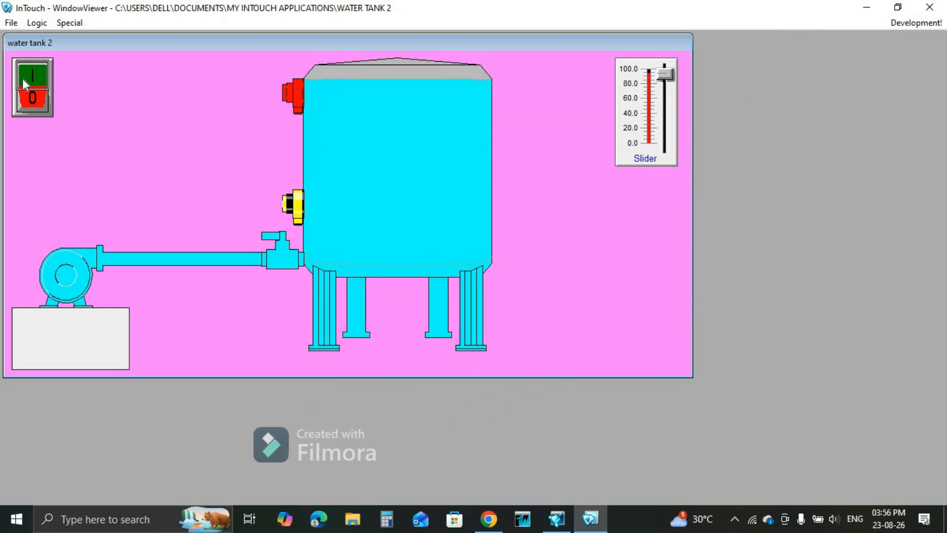
left_click(22, 78)
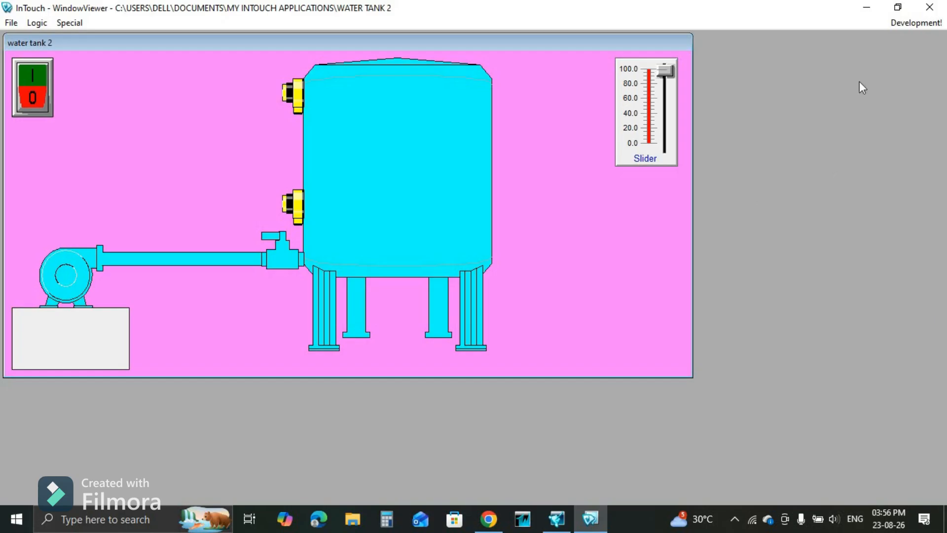
left_click(867, 7)
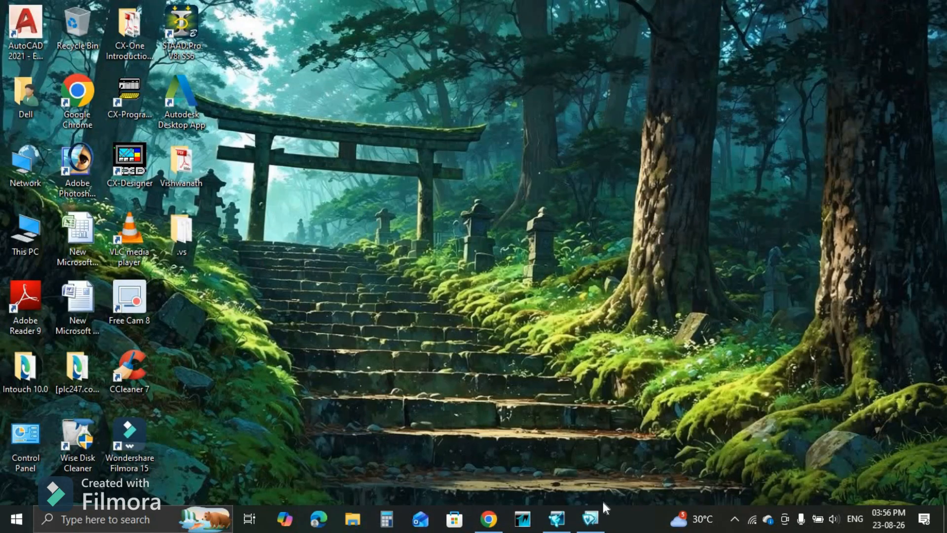
Step: Switch back to WindowMaker, reopen the water tank 2 window and delete the slider from the screen
left_click(556, 518)
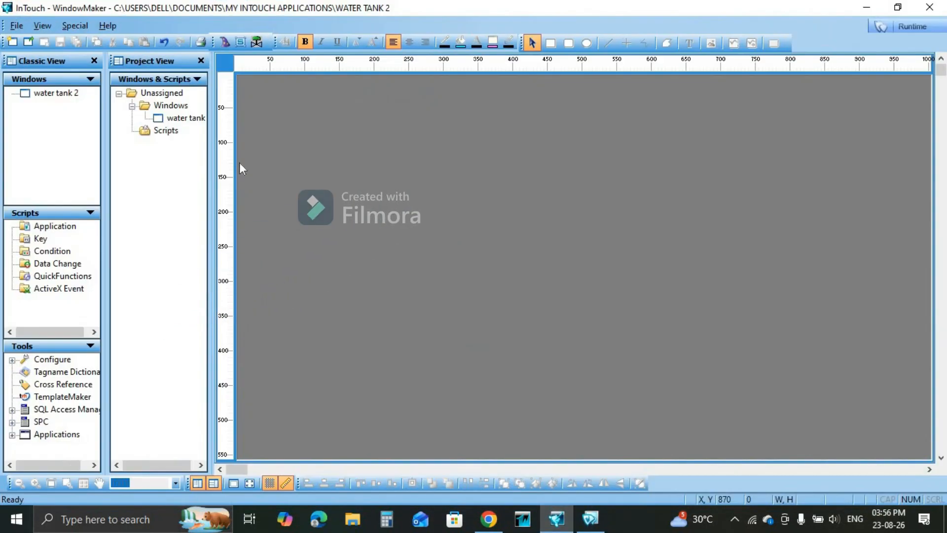
left_click(185, 118)
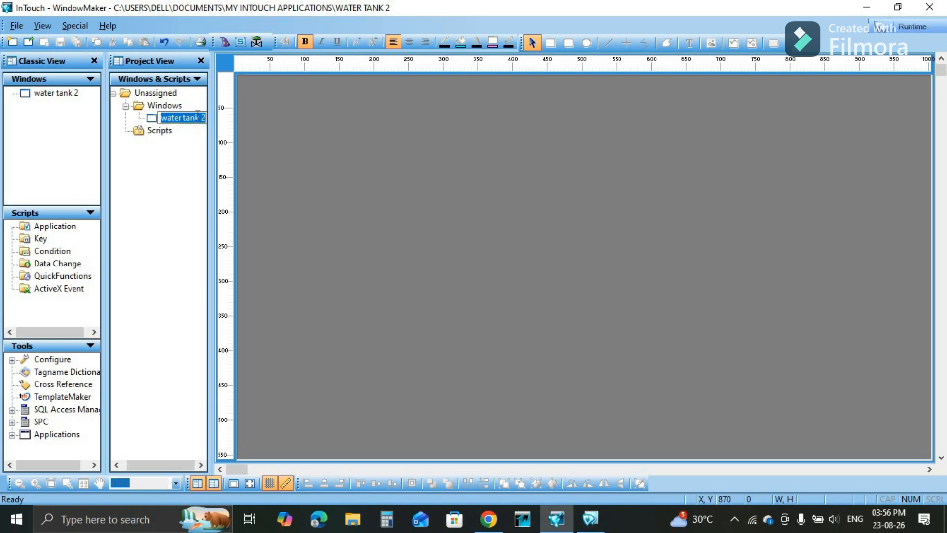
left_click(184, 120)
left_click(205, 120)
left_click(210, 174)
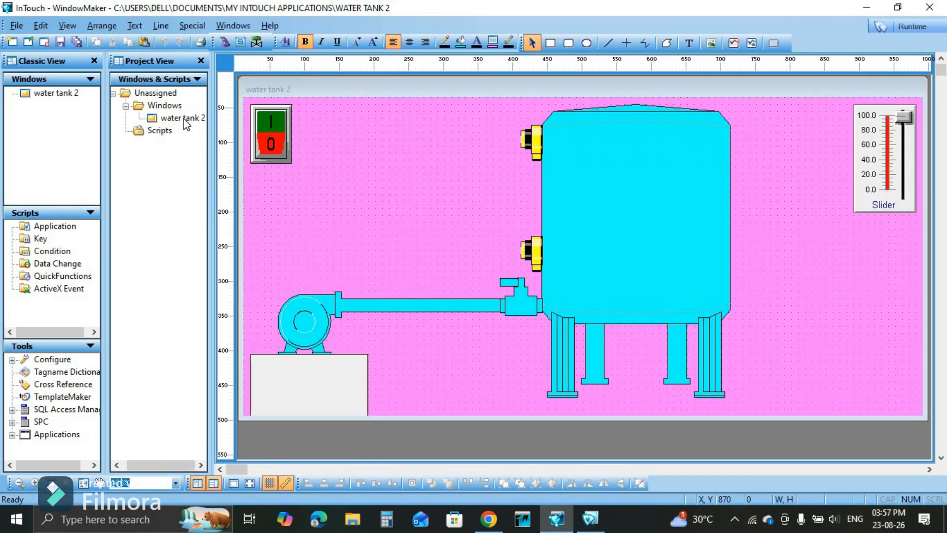
double_click(187, 121)
left_click(860, 177)
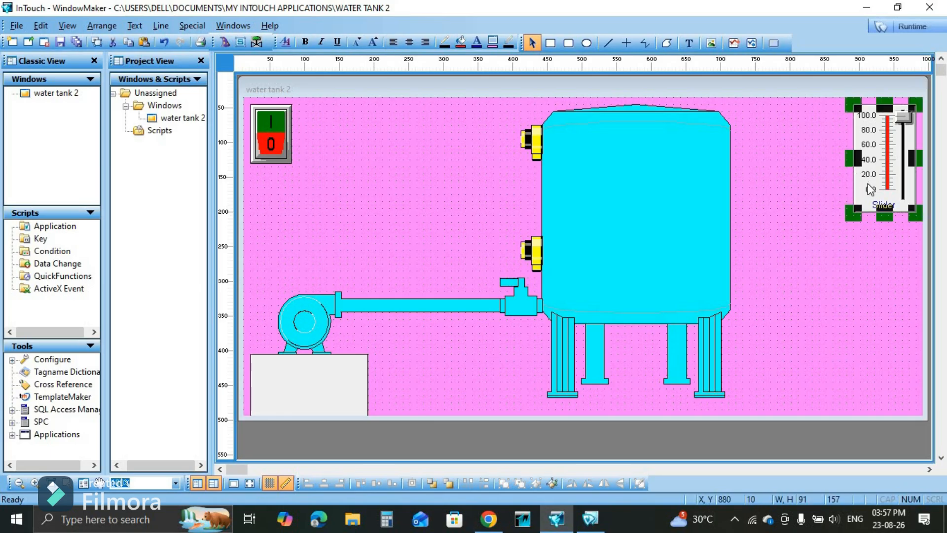
key("Delete")
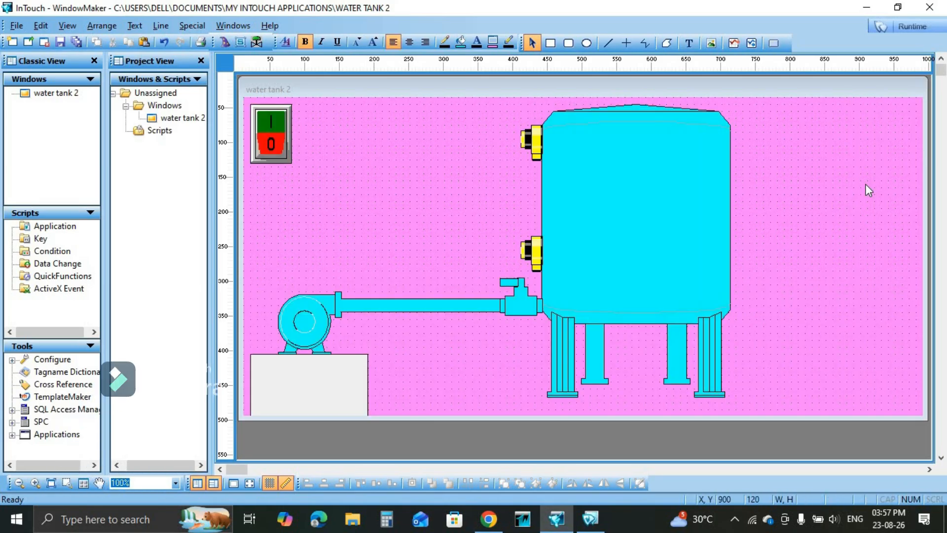
Step: Open the water tank 2 window script and show its While Showing condition
right_click(420, 189)
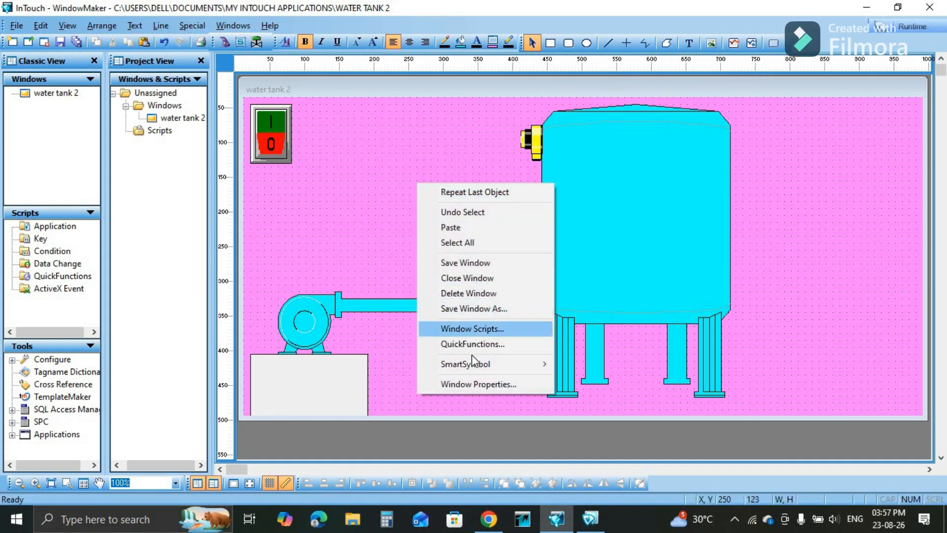
left_click(486, 330)
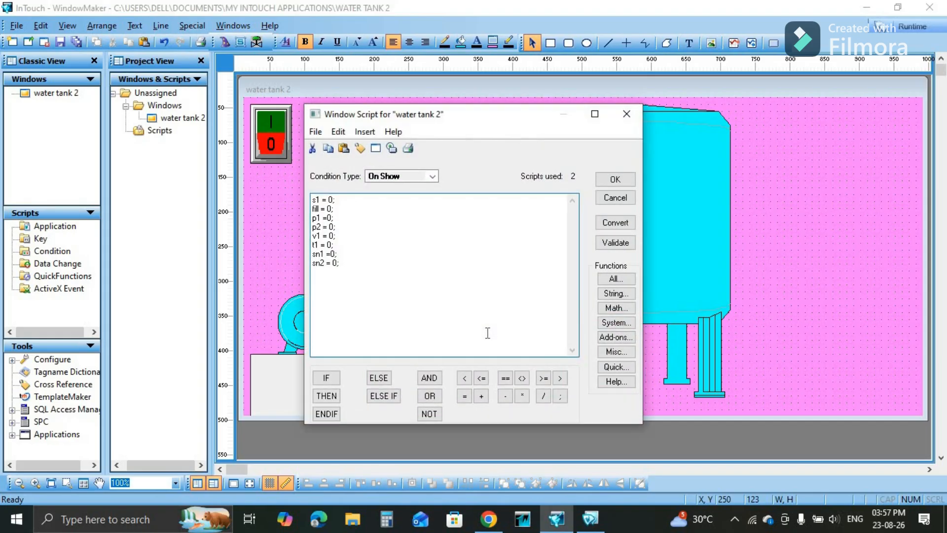
left_click(432, 176)
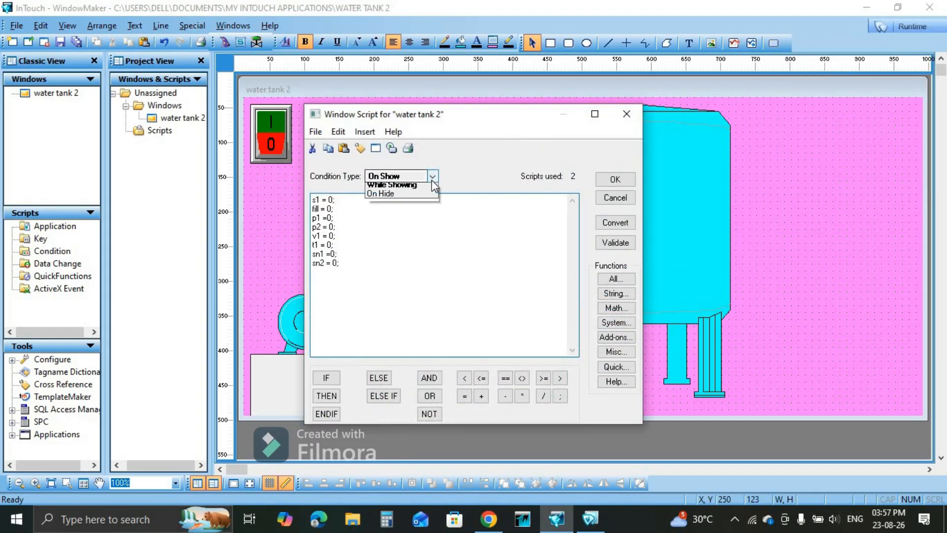
left_click(416, 197)
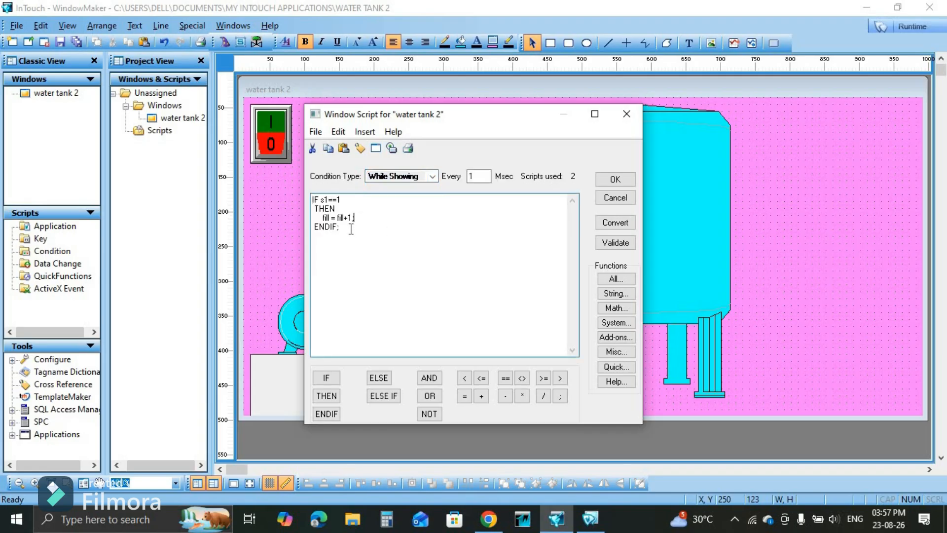
Step: Add a second block below the fill logic: IF sn2==1 THEN s1 = 0; ENDIF;
left_click(321, 241)
left_click(326, 378)
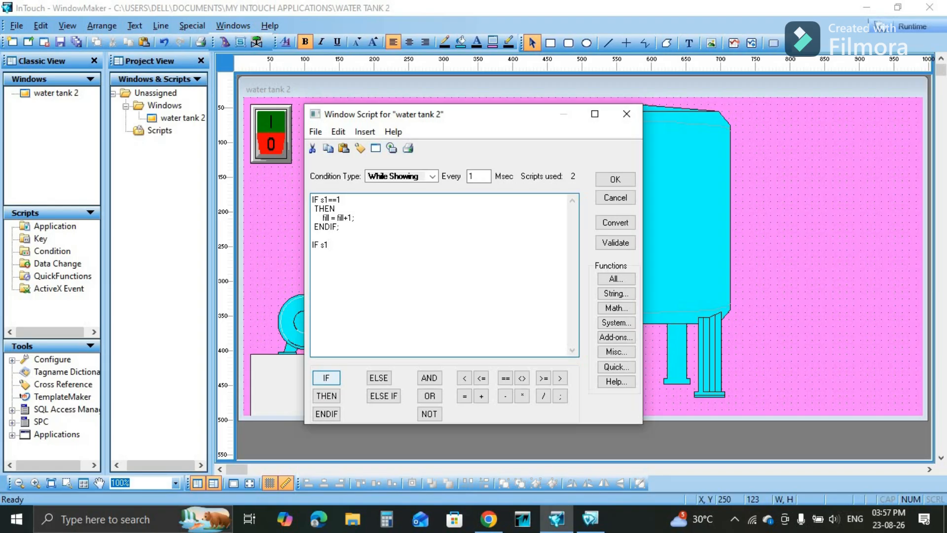
type("s1")
key("BackSpace")
type("n")
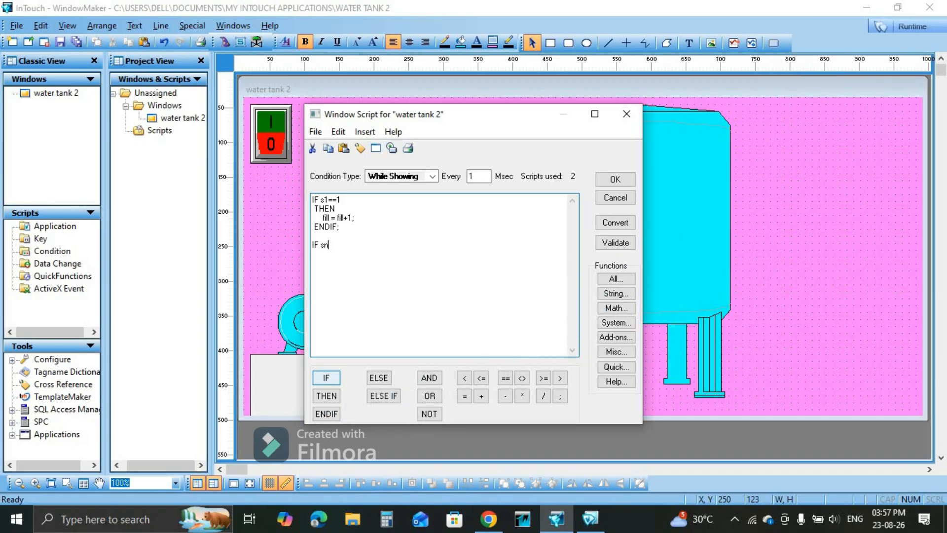
type("2==")
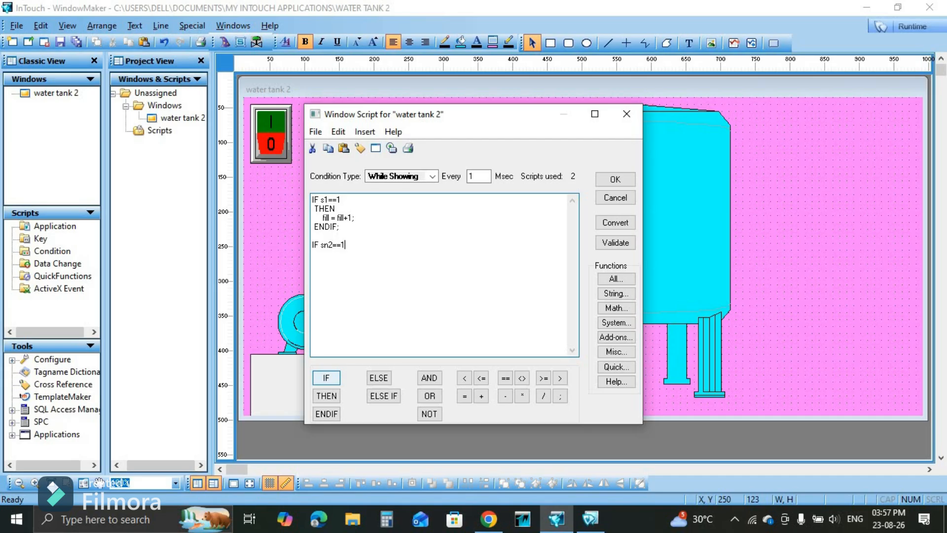
left_click(327, 395)
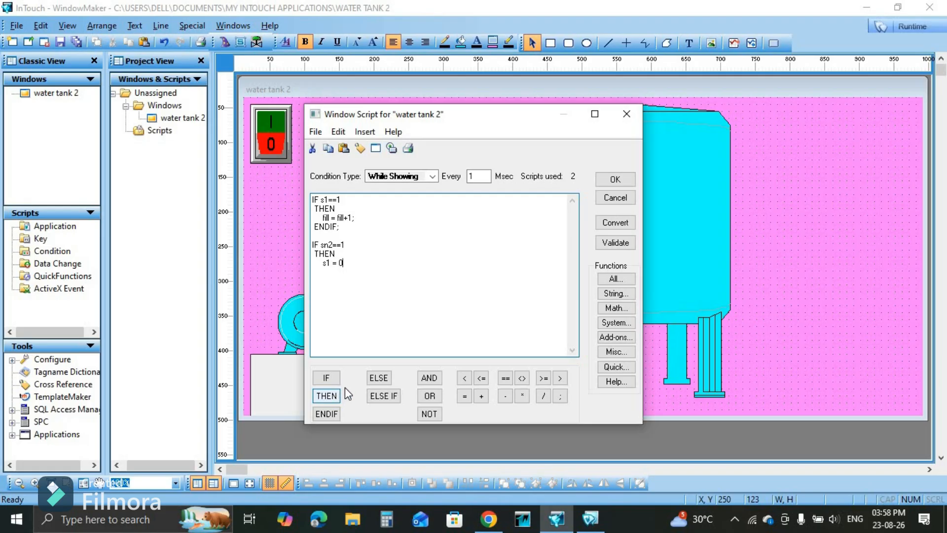
left_click(560, 396)
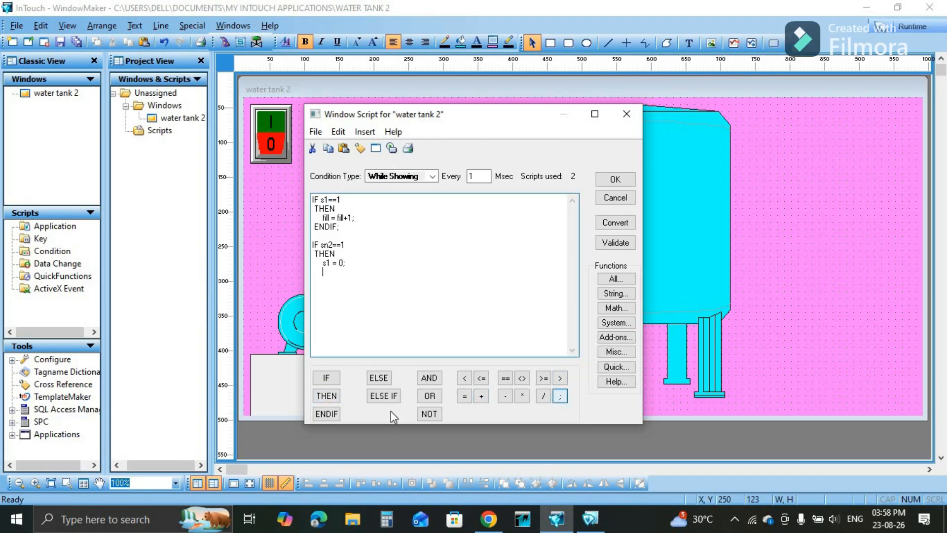
left_click(327, 416)
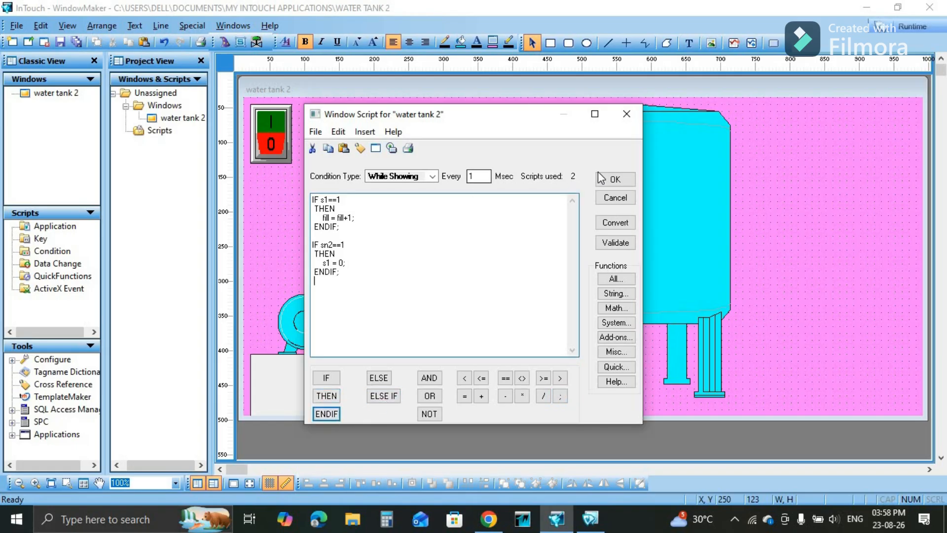
Step: Convert and validate the While Showing script, then save it
left_click(623, 228)
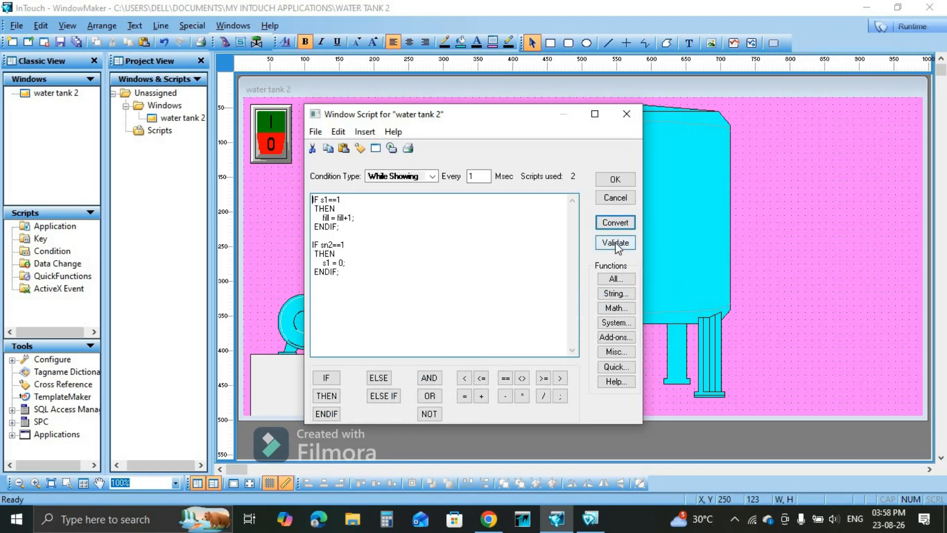
left_click(615, 243)
left_click(615, 180)
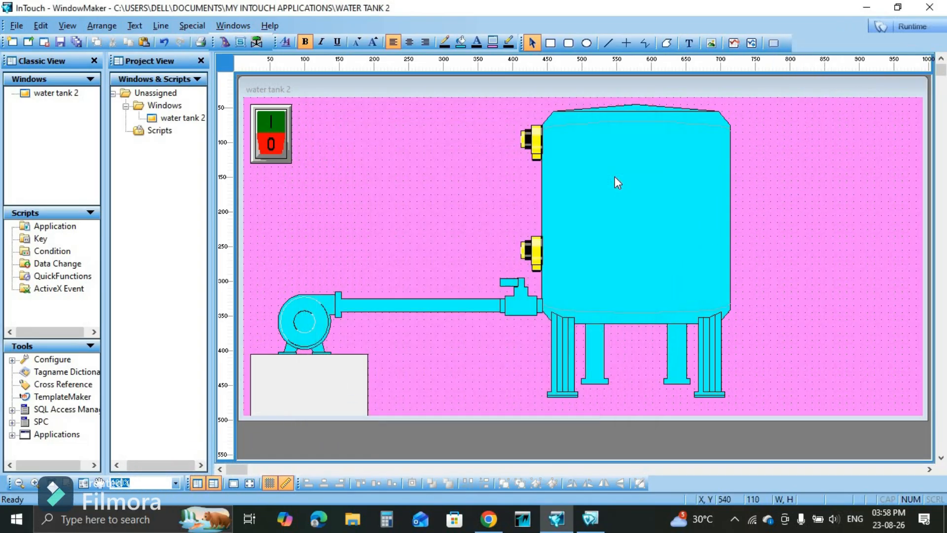
Step: Run the application in WindowViewer, test the tank by switching it on and off, and close the viewer
left_click(912, 27)
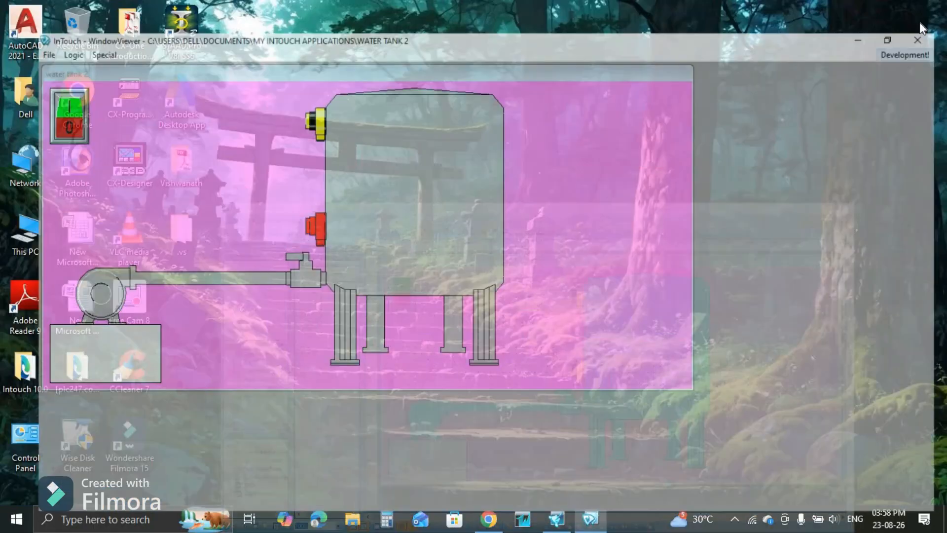
left_click(34, 74)
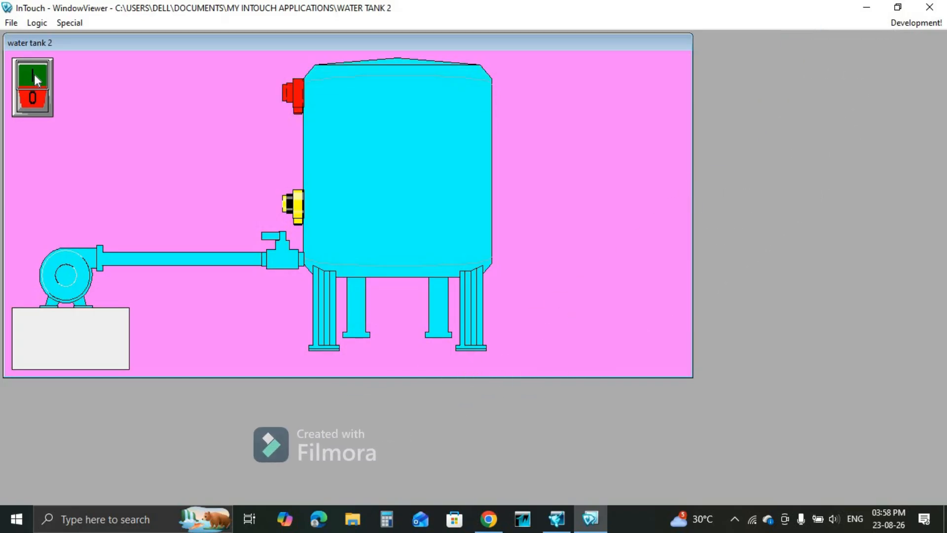
left_click(33, 99)
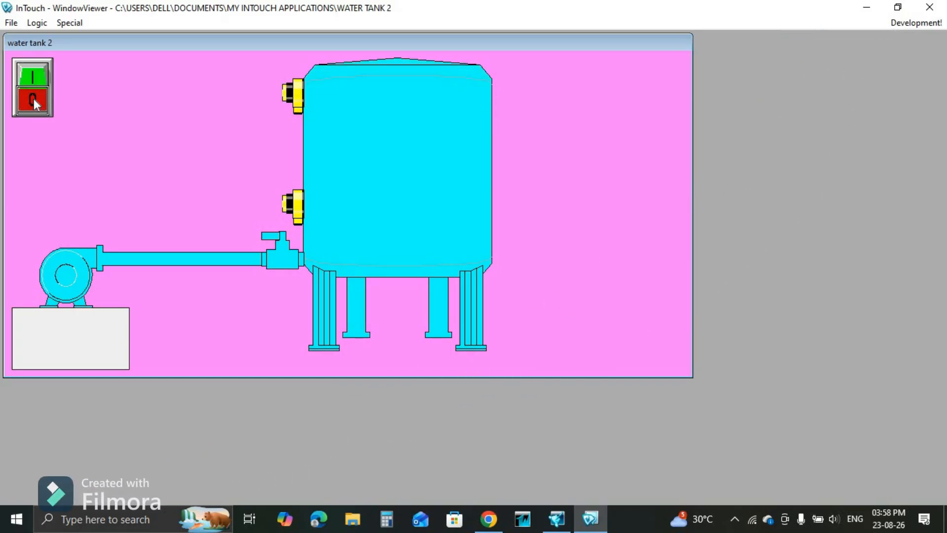
left_click(925, 8)
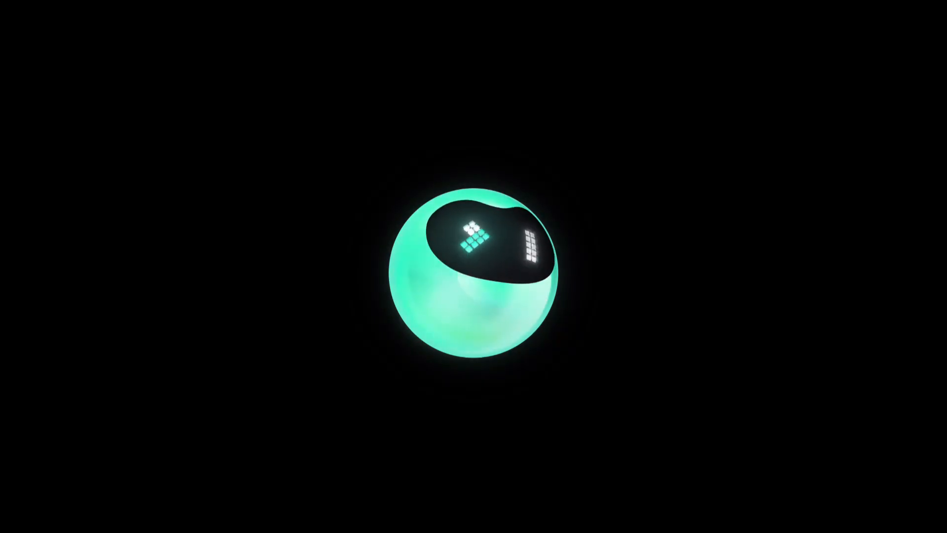